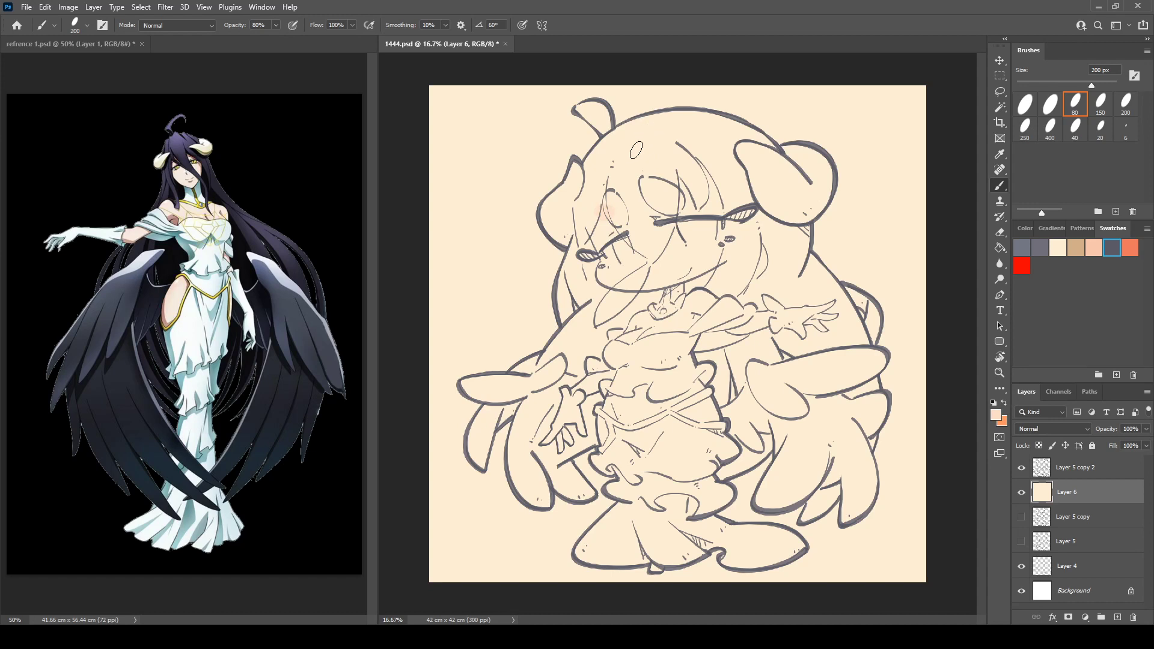
Step: Enlarge the brush to 300 px and paint a pale pink skin tint around the eyes and on the waist
key("]")
left_click_drag(598, 208, 608, 220)
left_click_drag(672, 212, 683, 189)
left_click_drag(711, 400, 709, 412)
Step: Pick a slightly stronger pink and paint blush around the character's left-hand eye and on both cheeks
key("i")
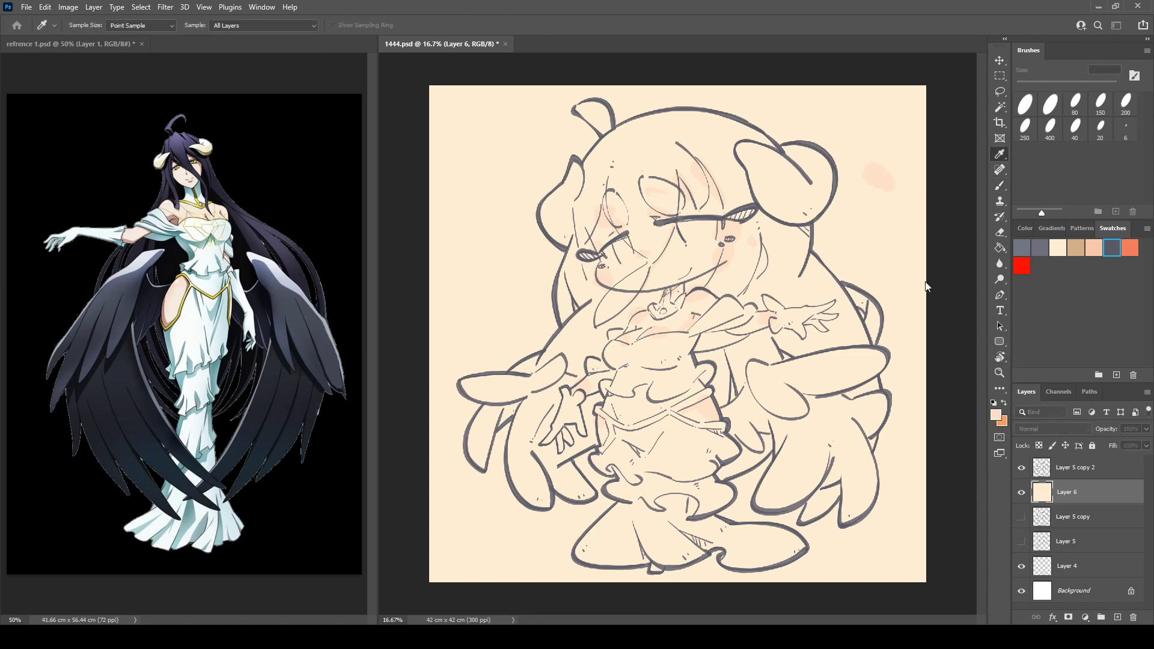
key("b")
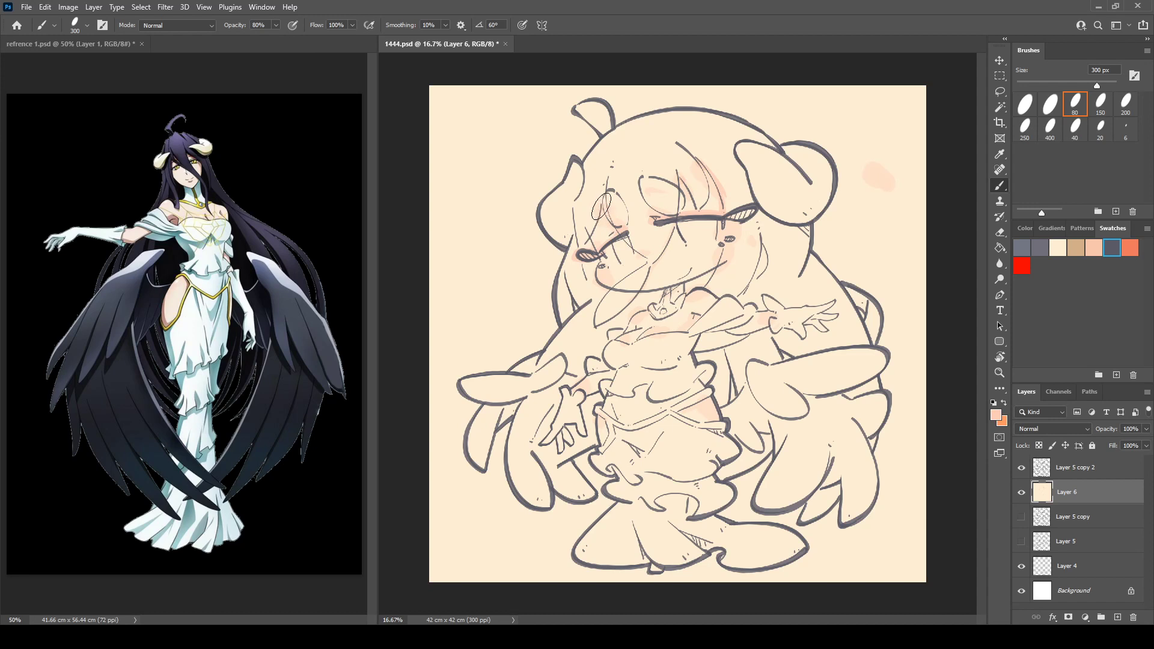
mouse_move(601, 207)
left_mouse_down()
mouse_move(589, 242)
mouse_move(606, 280)
mouse_move(586, 280)
left_mouse_up()
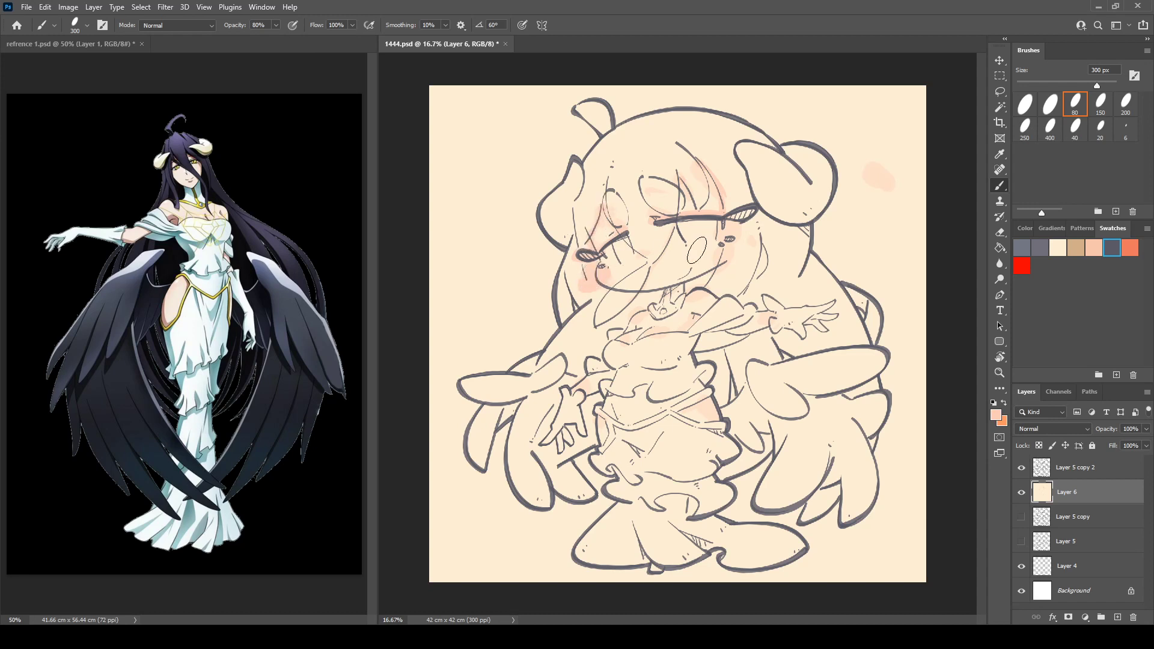
mouse_move(697, 250)
left_mouse_down()
mouse_move(725, 252)
mouse_move(713, 265)
left_mouse_up()
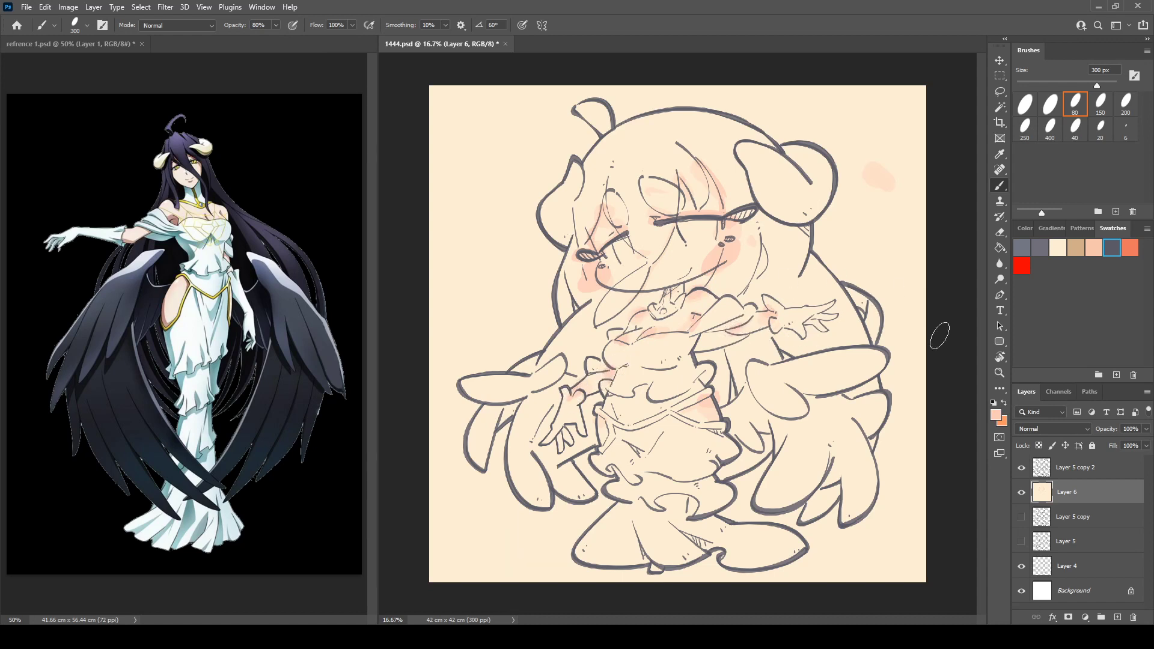
Step: Pick a deeper pink and build up the forehead shading below the fringe, the cheek blush and the chest shading
key("i")
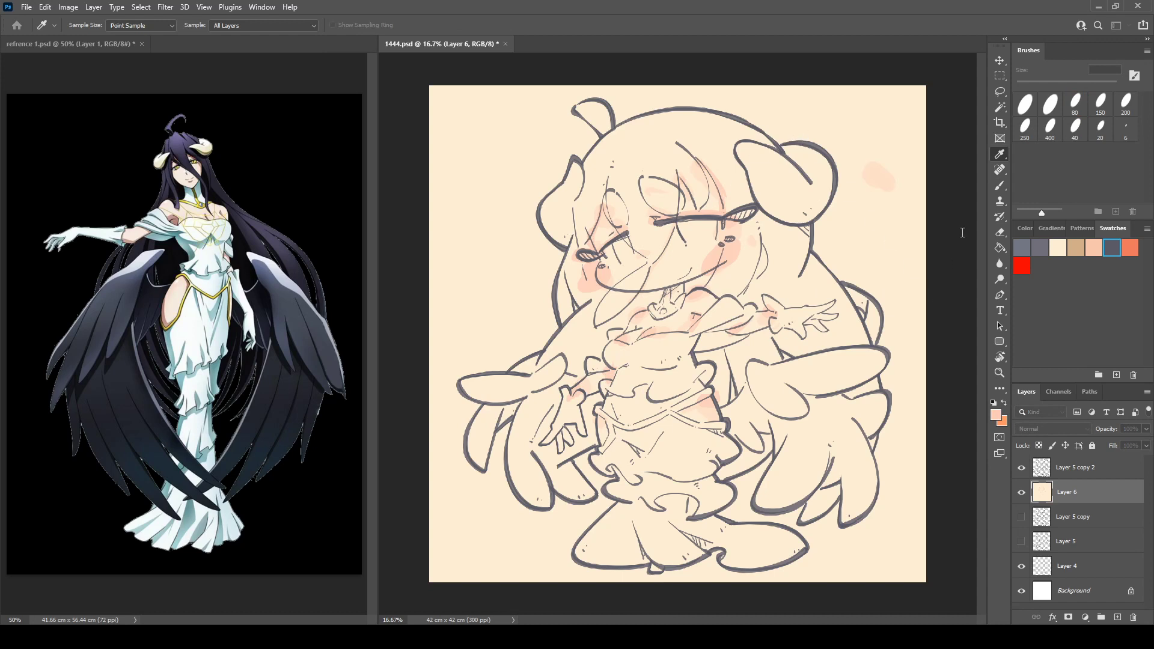
key("b")
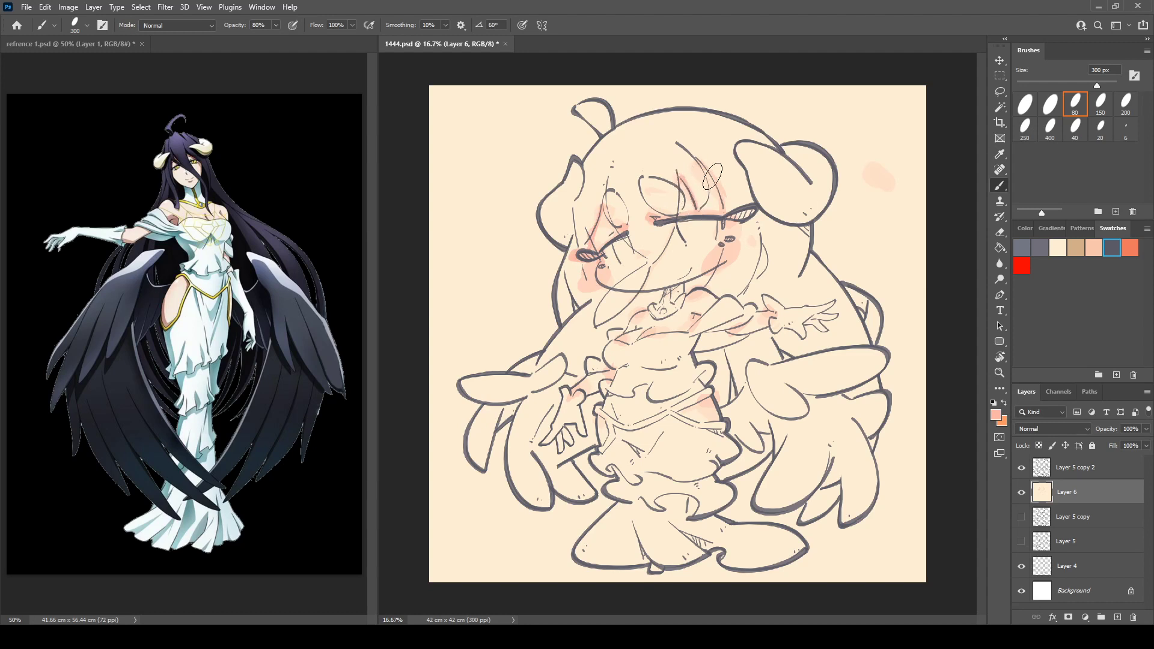
left_click_drag(713, 176, 722, 204)
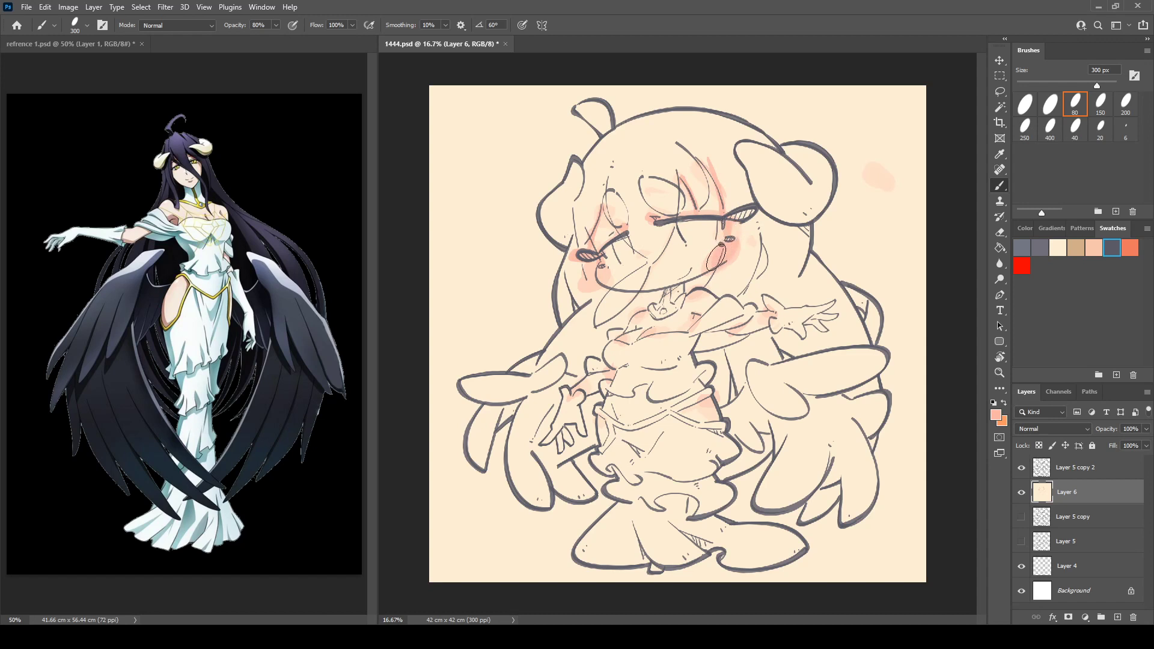
left_click_drag(601, 274, 596, 280)
left_click_drag(621, 344, 618, 341)
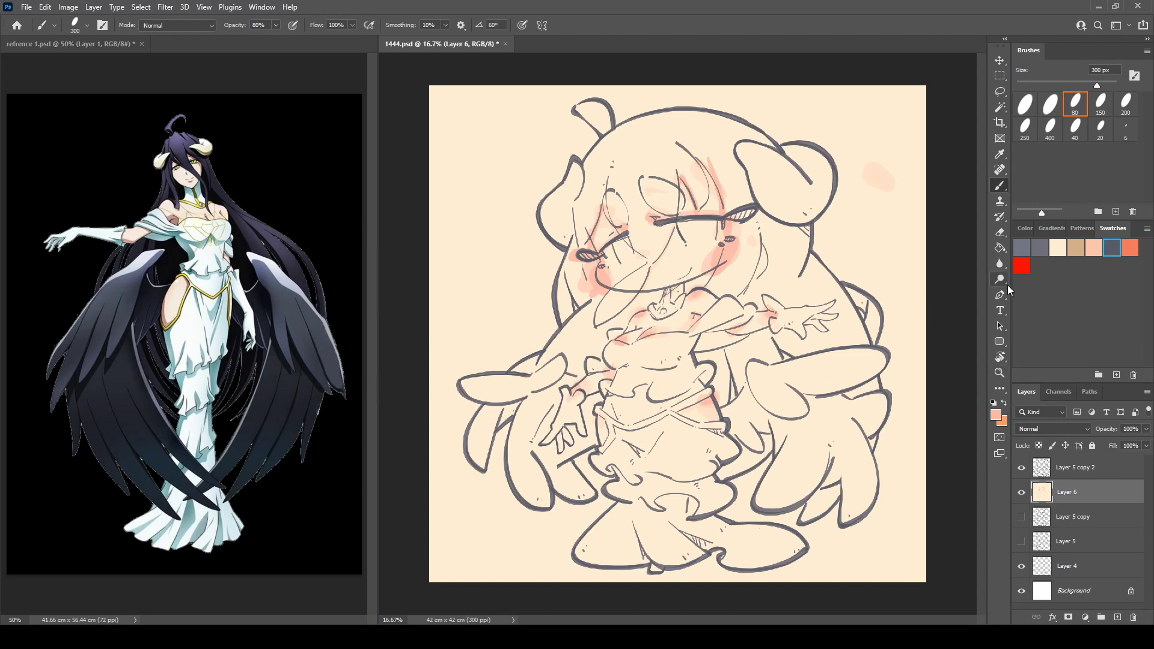
Step: Pick a dusky pink and shade under the fringe, around the eyelids and over the outer lashes
key("i")
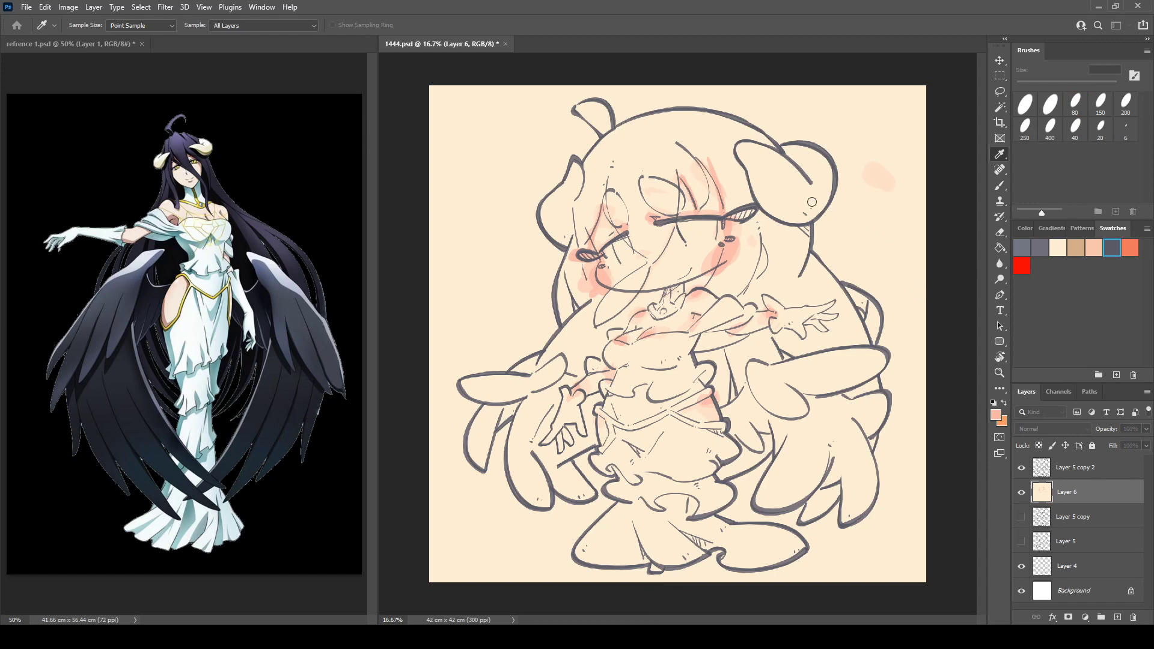
key("b")
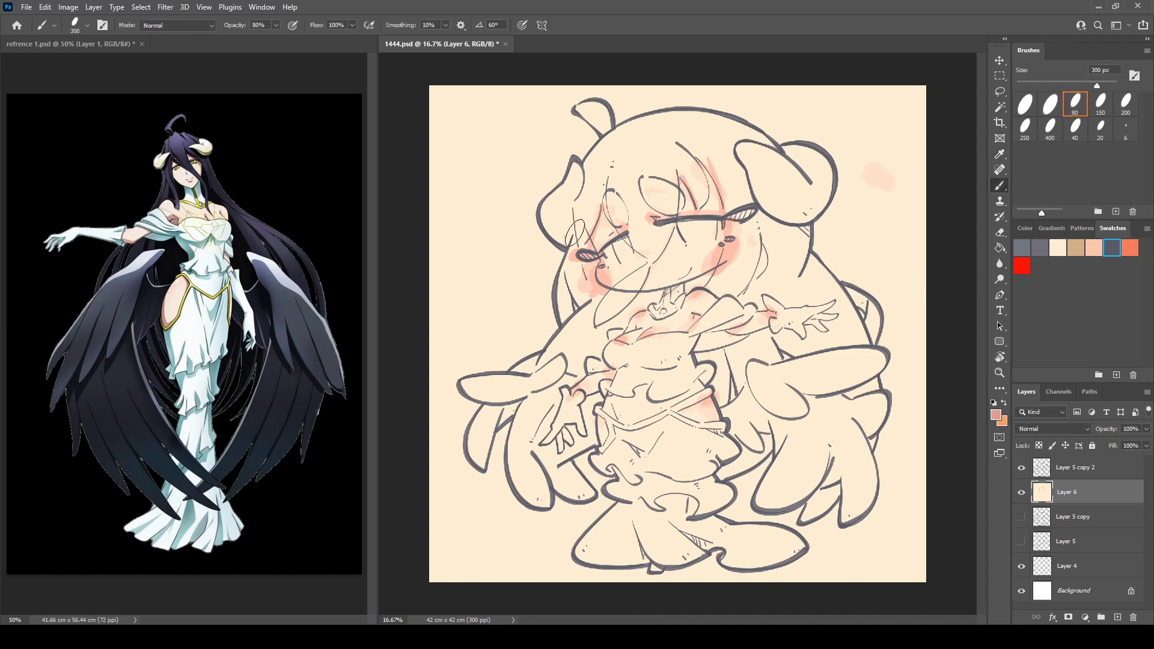
mouse_move(605, 207)
left_mouse_down()
mouse_move(619, 235)
mouse_move(605, 247)
left_mouse_up()
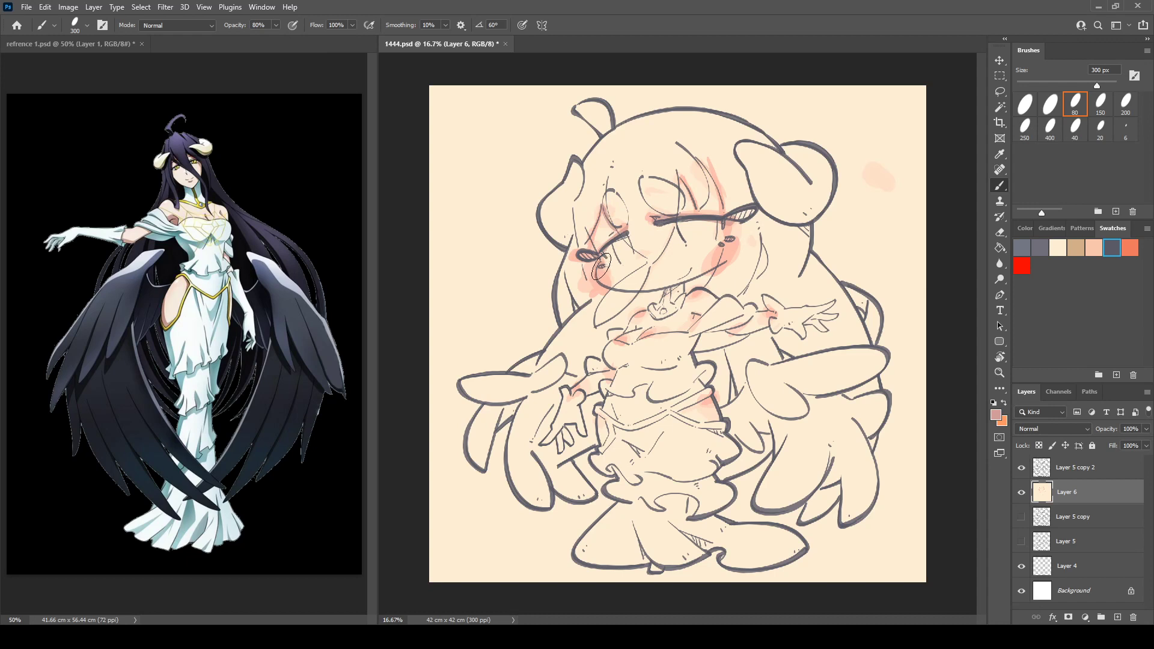
left_click_drag(751, 210, 762, 206)
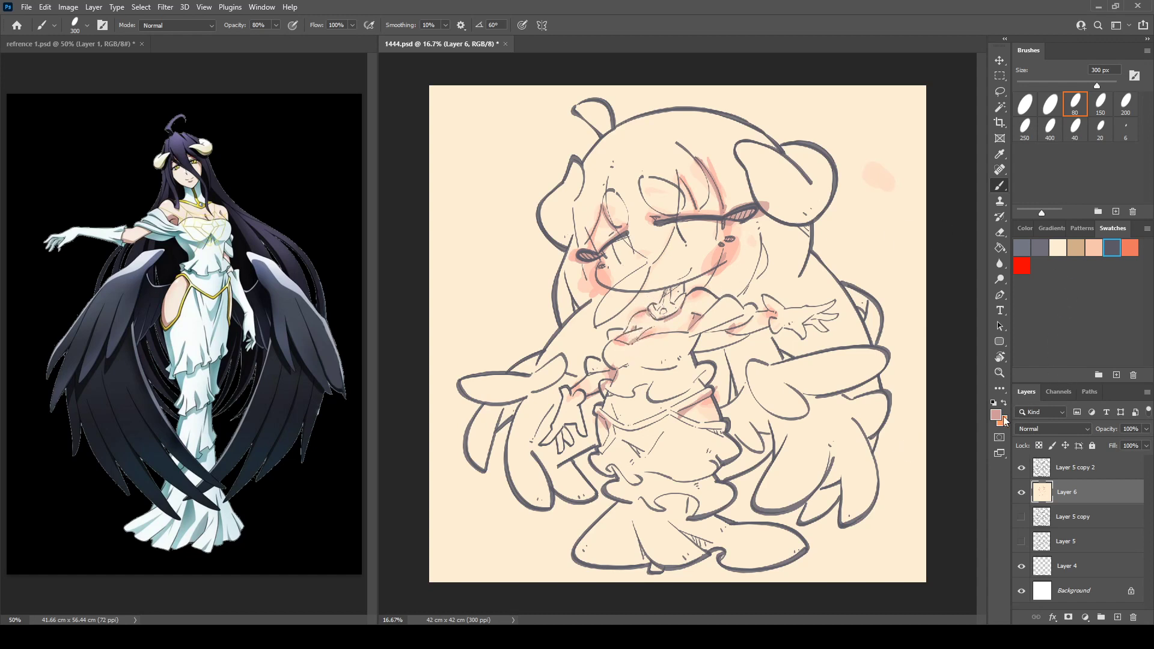
Step: Switch to a greyish purple-brown and block in the crown and fringe of the hair
key("i")
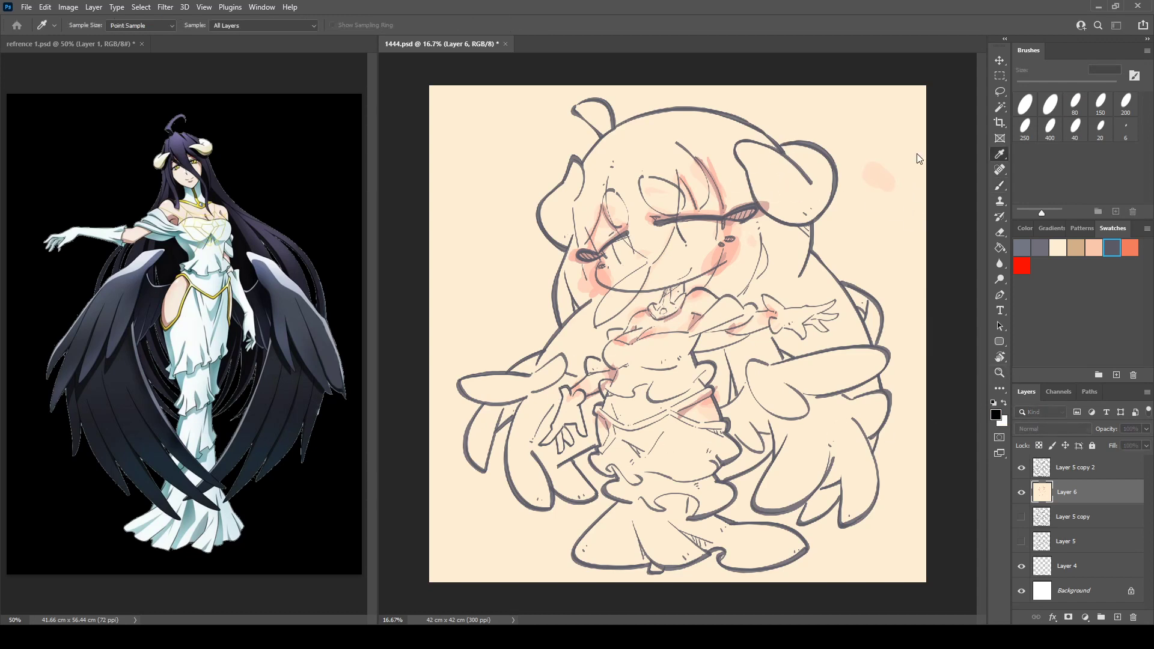
left_click(1015, 128)
mouse_move(576, 165)
left_mouse_down()
mouse_move(577, 189)
mouse_move(633, 146)
mouse_move(614, 208)
mouse_move(628, 231)
mouse_move(640, 153)
mouse_move(631, 129)
mouse_move(656, 204)
mouse_move(646, 222)
mouse_move(661, 144)
mouse_move(672, 187)
mouse_move(668, 139)
mouse_move(689, 171)
mouse_move(703, 120)
mouse_move(695, 136)
mouse_move(727, 171)
mouse_move(721, 120)
mouse_move(816, 234)
left_mouse_up()
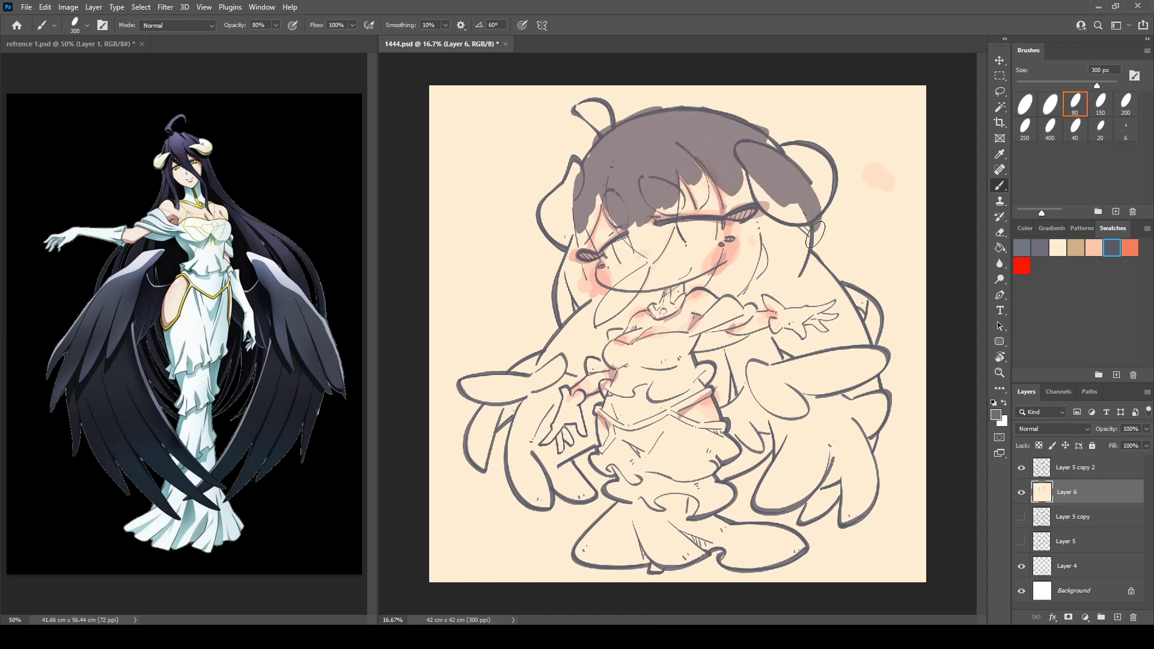
Step: Fill the side locks, the strand crossing the face and the outer hair strands with the same purple-brown
mouse_move(640, 273)
left_mouse_down()
mouse_move(643, 271)
mouse_move(615, 313)
mouse_move(565, 284)
mouse_move(571, 242)
mouse_move(580, 269)
mouse_move(563, 296)
mouse_move(581, 325)
mouse_move(554, 330)
mouse_move(581, 349)
mouse_move(587, 331)
mouse_move(540, 355)
mouse_move(516, 413)
mouse_move(489, 421)
left_mouse_up()
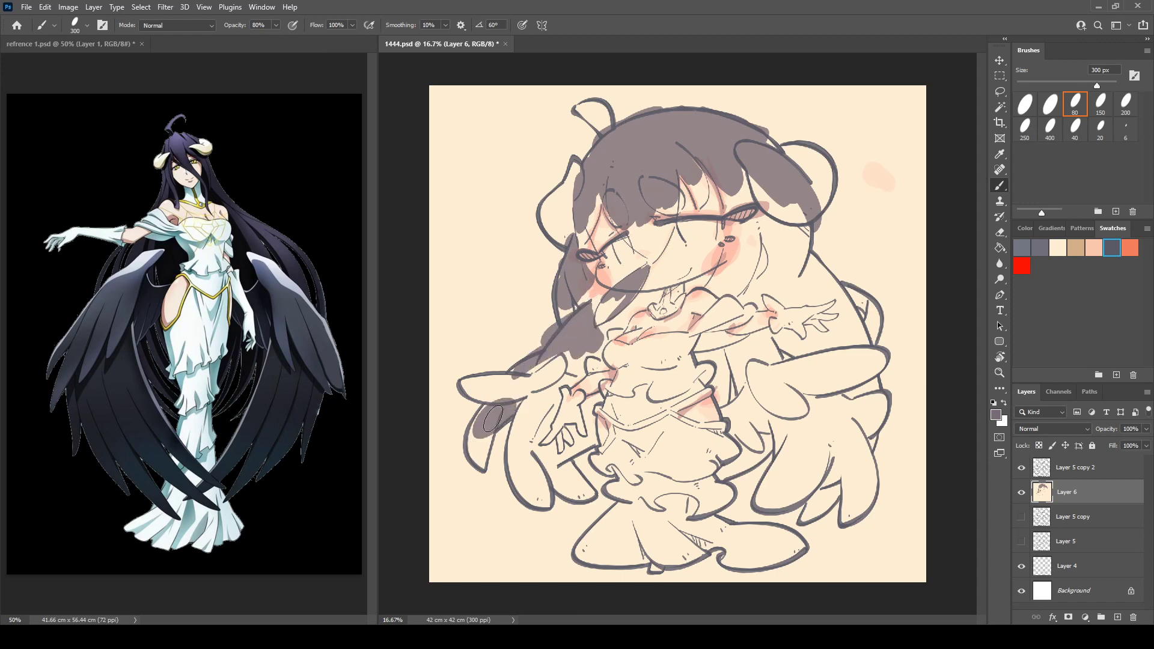
mouse_move(744, 244)
left_mouse_down()
mouse_move(727, 283)
mouse_move(746, 240)
mouse_move(781, 229)
mouse_move(809, 270)
left_mouse_up()
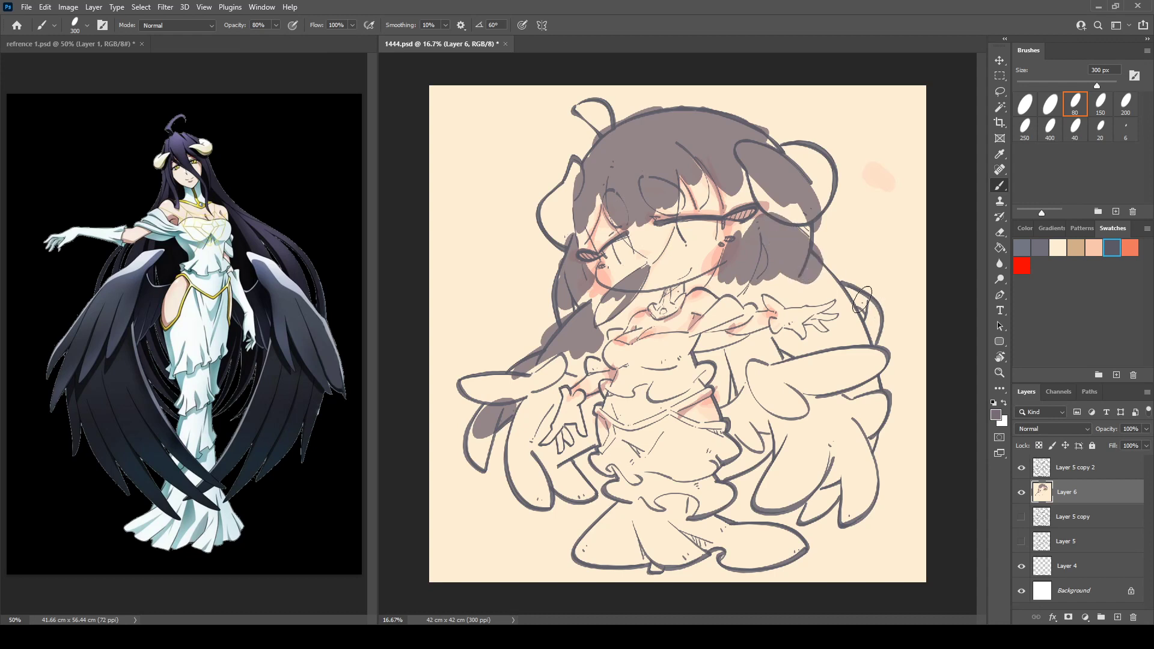
mouse_move(863, 299)
left_mouse_down()
mouse_move(844, 301)
mouse_move(864, 314)
left_mouse_up()
left_click(870, 382)
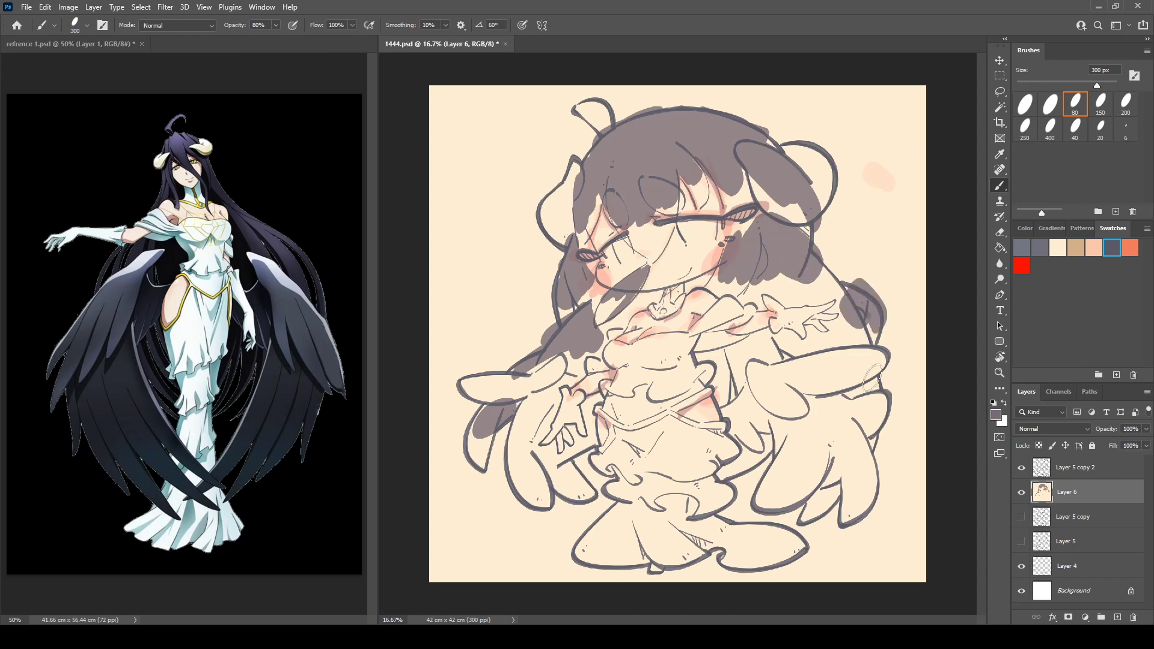
mouse_move(704, 281)
left_mouse_down()
mouse_move(695, 284)
mouse_move(709, 276)
left_mouse_up()
Step: Paint dark grey over the lower-left strand, the neighbouring feather, the left side locks and the fringe between the eyes
mouse_move(489, 461)
left_mouse_down()
mouse_move(476, 464)
mouse_move(472, 437)
mouse_move(479, 461)
mouse_move(507, 410)
left_mouse_up()
mouse_move(550, 364)
left_mouse_down()
mouse_move(568, 355)
mouse_move(574, 370)
left_mouse_up()
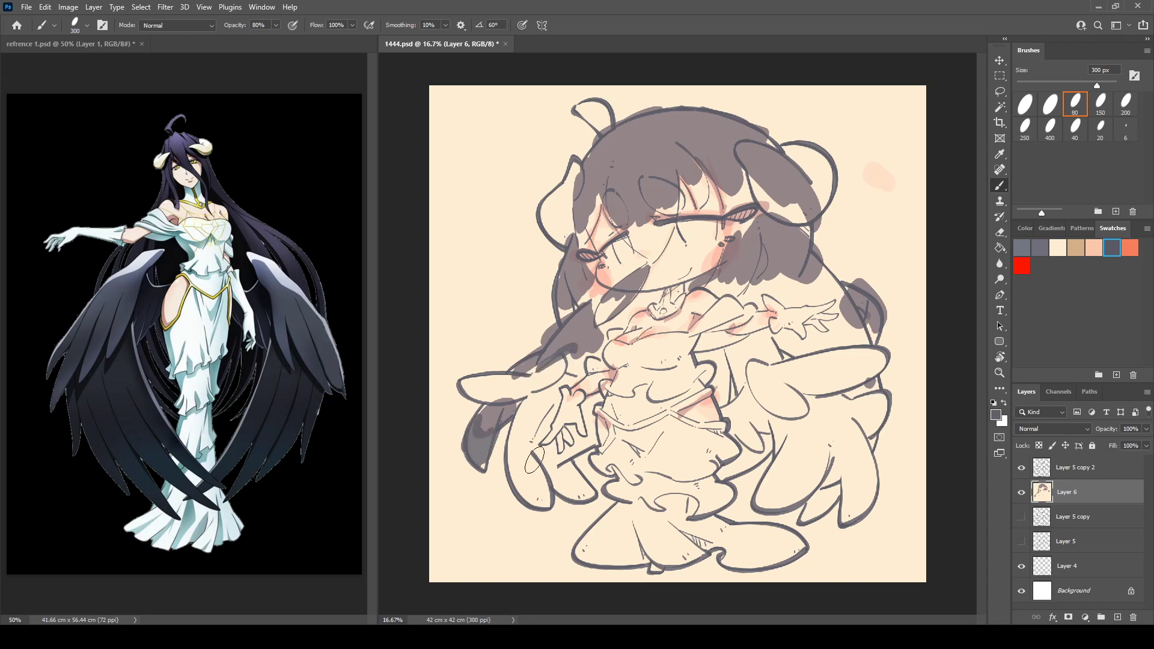
mouse_move(534, 460)
left_mouse_down()
mouse_move(537, 501)
mouse_move(522, 448)
mouse_move(526, 460)
left_mouse_up()
mouse_move(564, 306)
left_mouse_down()
mouse_move(578, 283)
mouse_move(566, 247)
mouse_move(594, 205)
mouse_move(652, 232)
mouse_move(637, 243)
mouse_move(638, 219)
mouse_move(661, 219)
mouse_move(666, 234)
mouse_move(644, 247)
left_mouse_up()
left_click_drag(600, 315, 634, 282)
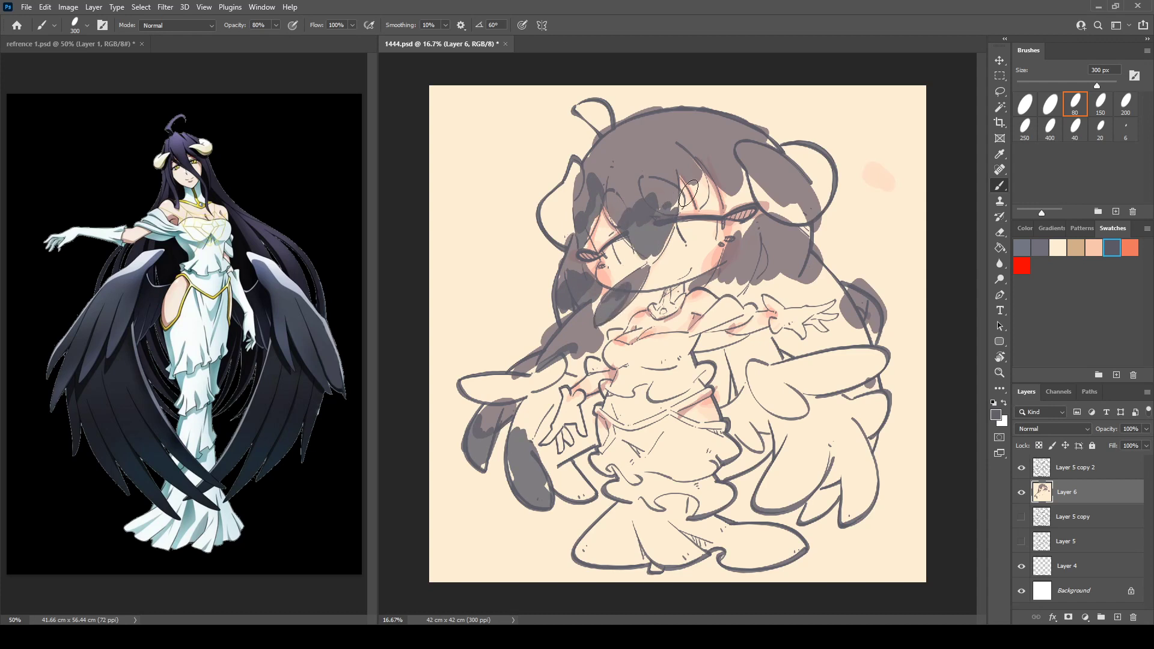
Step: Extend the dark grey over the fringe by the right eye, the hair around the outstretched arm and the area around the lowered hand
mouse_move(689, 193)
left_mouse_down()
mouse_move(754, 202)
mouse_move(756, 193)
mouse_move(733, 214)
mouse_move(749, 175)
mouse_move(759, 198)
left_mouse_up()
mouse_move(748, 238)
left_mouse_down()
mouse_move(730, 286)
mouse_move(719, 278)
mouse_move(824, 295)
left_mouse_up()
mouse_move(709, 356)
left_mouse_down()
mouse_move(750, 345)
mouse_move(784, 360)
mouse_move(851, 357)
mouse_move(856, 332)
mouse_move(861, 383)
left_mouse_up()
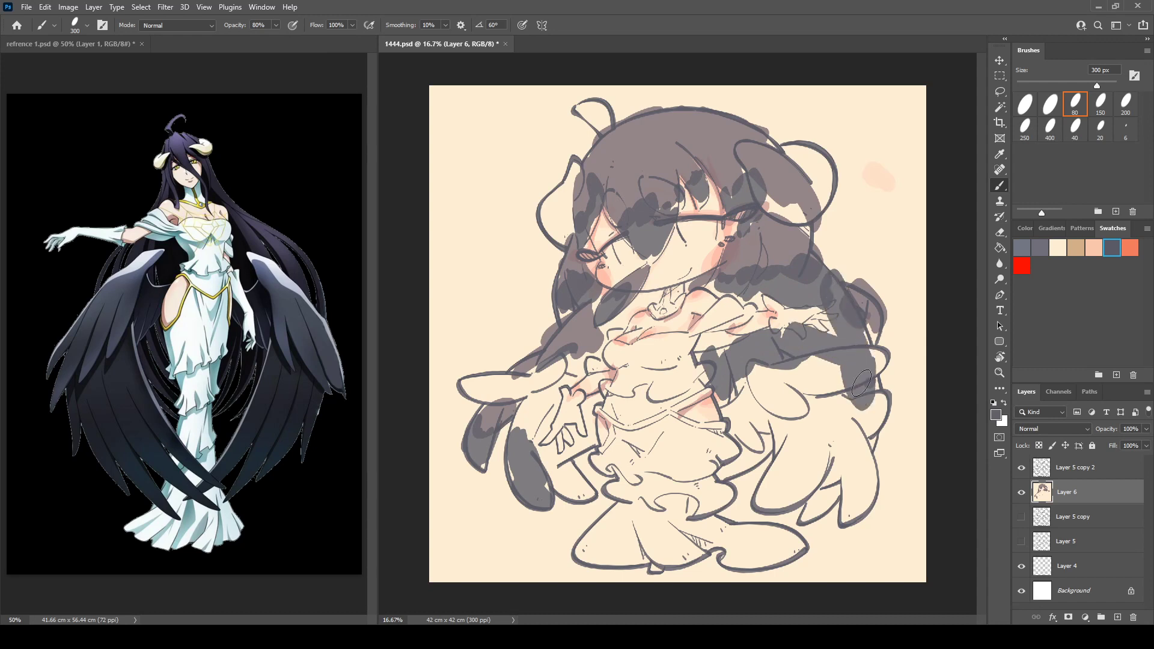
mouse_move(576, 438)
left_mouse_down()
mouse_move(586, 418)
mouse_move(544, 448)
mouse_move(550, 391)
left_mouse_up()
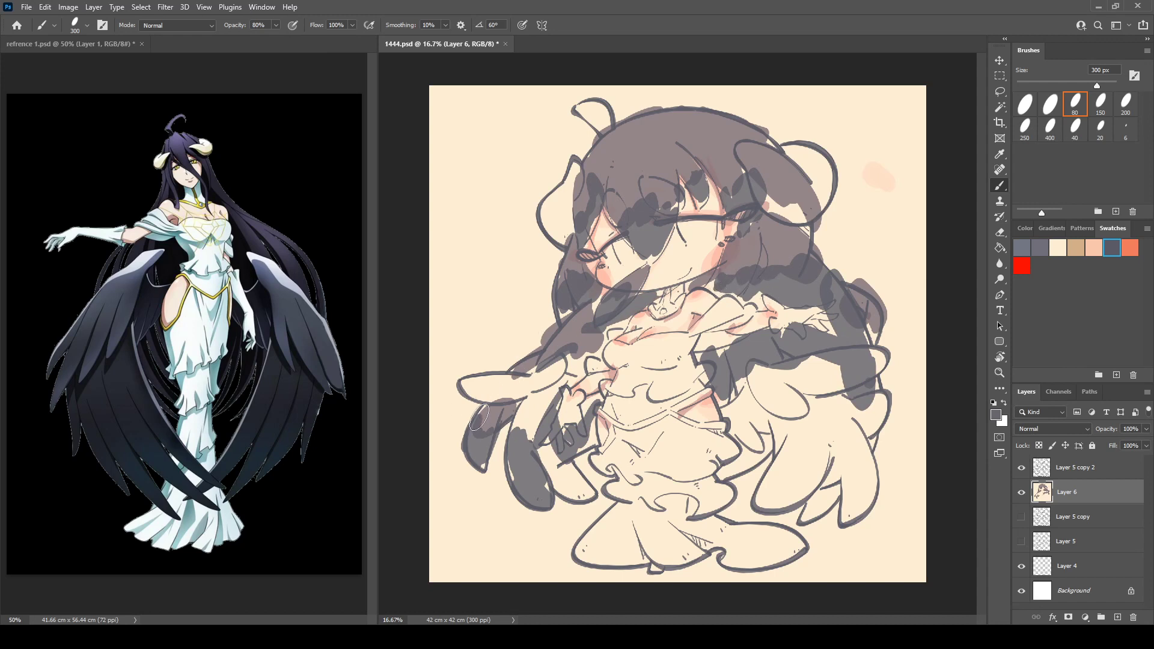
Step: Layer dark grey strokes over the left locks, the crown and the hair beside the right cheek
mouse_move(479, 417)
left_mouse_down()
mouse_move(481, 461)
mouse_move(497, 418)
mouse_move(535, 442)
mouse_move(522, 449)
mouse_move(525, 407)
mouse_move(542, 443)
mouse_move(548, 331)
mouse_move(525, 368)
mouse_move(557, 348)
mouse_move(577, 369)
mouse_move(578, 342)
mouse_move(599, 334)
mouse_move(575, 285)
mouse_move(585, 287)
mouse_move(571, 307)
mouse_move(565, 292)
mouse_move(585, 204)
mouse_move(596, 205)
mouse_move(583, 187)
mouse_move(605, 172)
mouse_move(633, 216)
mouse_move(643, 179)
mouse_move(710, 153)
mouse_move(760, 182)
mouse_move(626, 162)
left_mouse_up()
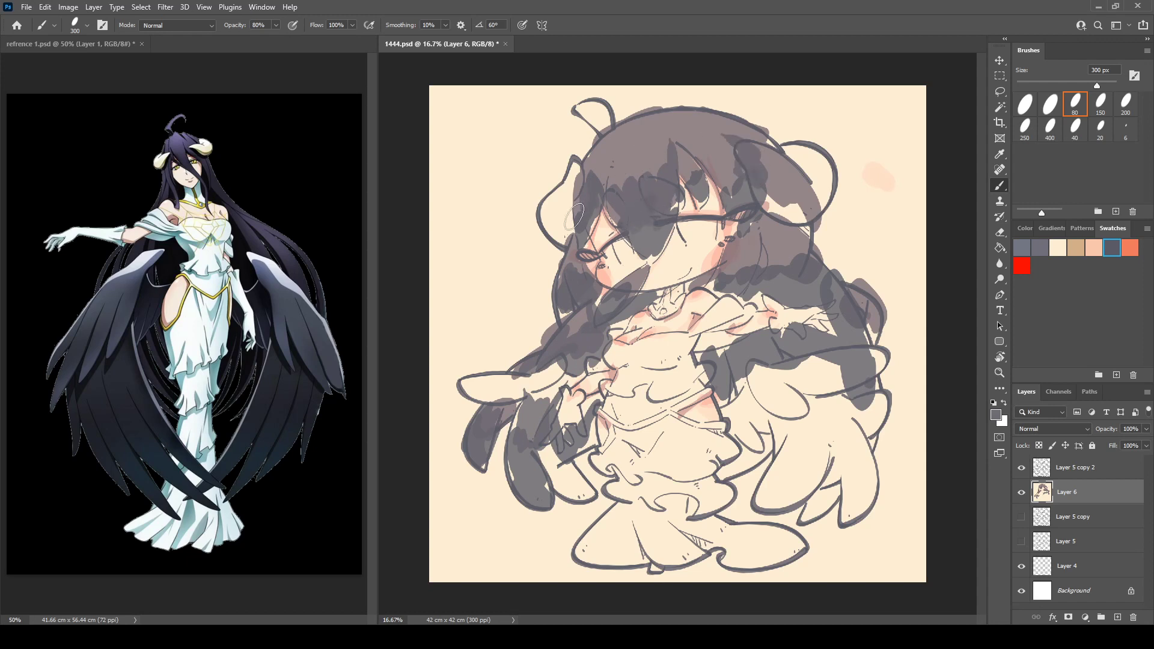
mouse_move(591, 176)
left_mouse_down()
mouse_move(721, 118)
mouse_move(706, 142)
mouse_move(780, 180)
mouse_move(773, 119)
mouse_move(755, 151)
mouse_move(764, 198)
mouse_move(771, 182)
mouse_move(746, 149)
mouse_move(726, 146)
mouse_move(723, 184)
mouse_move(681, 182)
mouse_move(677, 205)
mouse_move(616, 191)
mouse_move(620, 214)
mouse_move(606, 169)
mouse_move(595, 182)
mouse_move(618, 170)
mouse_move(619, 181)
mouse_move(653, 184)
mouse_move(658, 141)
mouse_move(692, 178)
mouse_move(690, 155)
mouse_move(715, 120)
left_mouse_up()
mouse_move(739, 273)
left_mouse_down()
mouse_move(771, 279)
mouse_move(791, 246)
mouse_move(751, 225)
left_mouse_up()
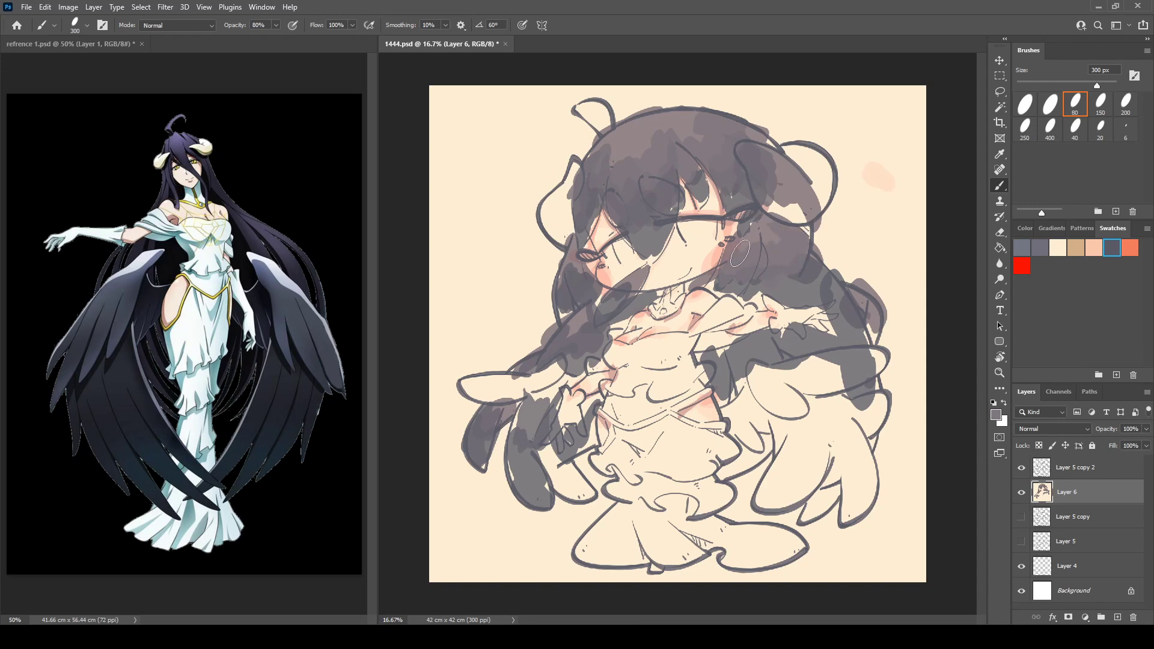
Step: Darken the long hair behind the outstretched arm and block in parts of the right wing's feathers with greyish brown
mouse_move(719, 280)
left_mouse_down()
mouse_move(808, 309)
mouse_move(823, 273)
left_mouse_up()
mouse_move(748, 381)
left_mouse_down()
mouse_move(707, 364)
mouse_move(760, 385)
mouse_move(842, 300)
mouse_move(811, 331)
mouse_move(877, 325)
mouse_move(879, 298)
left_mouse_up()
mouse_move(811, 475)
left_mouse_down()
mouse_move(835, 485)
mouse_move(812, 511)
mouse_move(861, 455)
mouse_move(838, 387)
mouse_move(780, 415)
mouse_move(824, 372)
left_mouse_up()
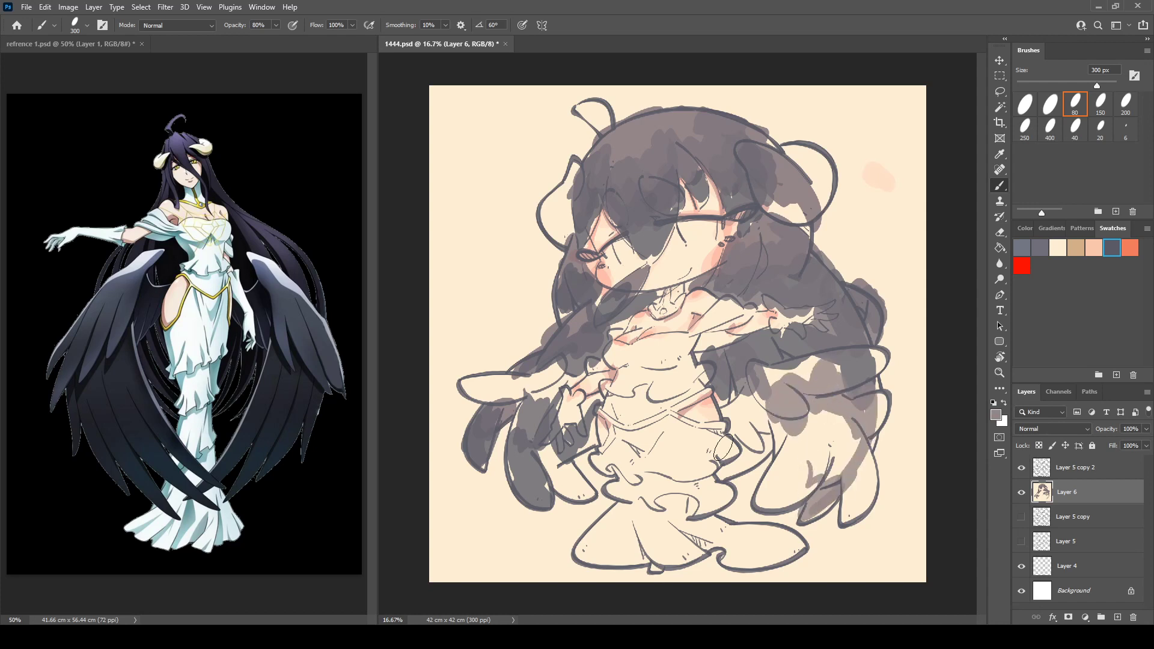
Step: Blend the left side lock and the top of the head using brown and grey tones sampled from the hair
left_click(568, 335, "alt")
left_click(576, 257, "alt")
left_click_drag(568, 273, 565, 294)
mouse_move(614, 150)
left_mouse_down()
mouse_move(603, 152)
mouse_move(608, 144)
left_mouse_up()
left_click(630, 137, "alt")
left_click(602, 160, "alt")
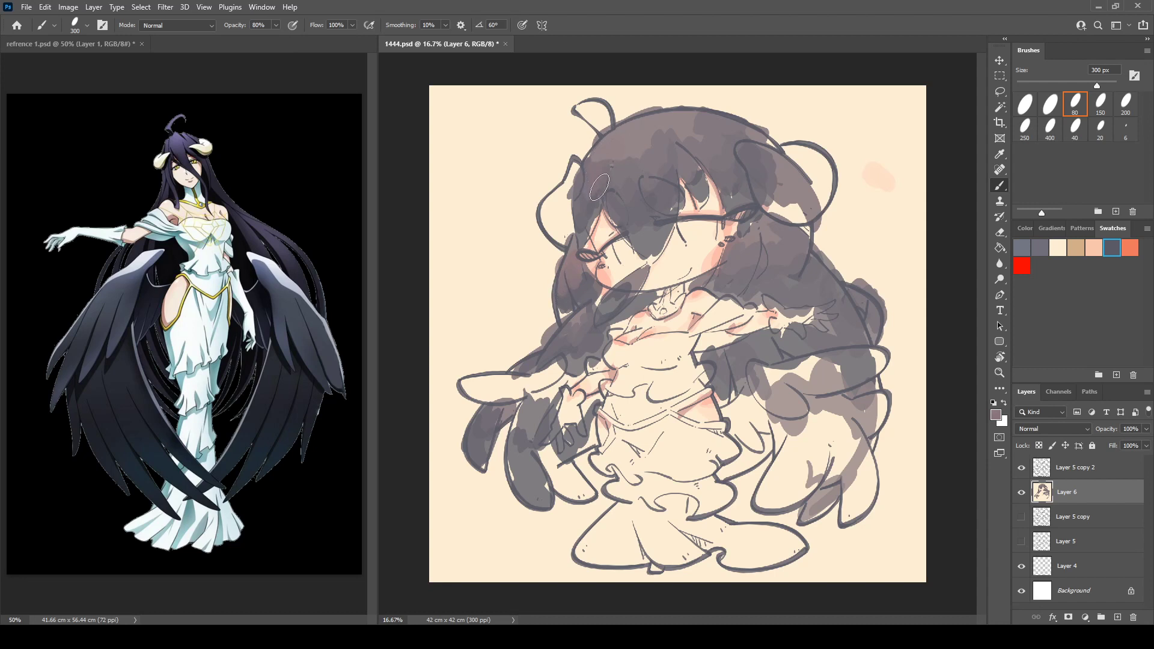
left_click_drag(725, 125, 760, 134)
left_click(662, 133, "alt")
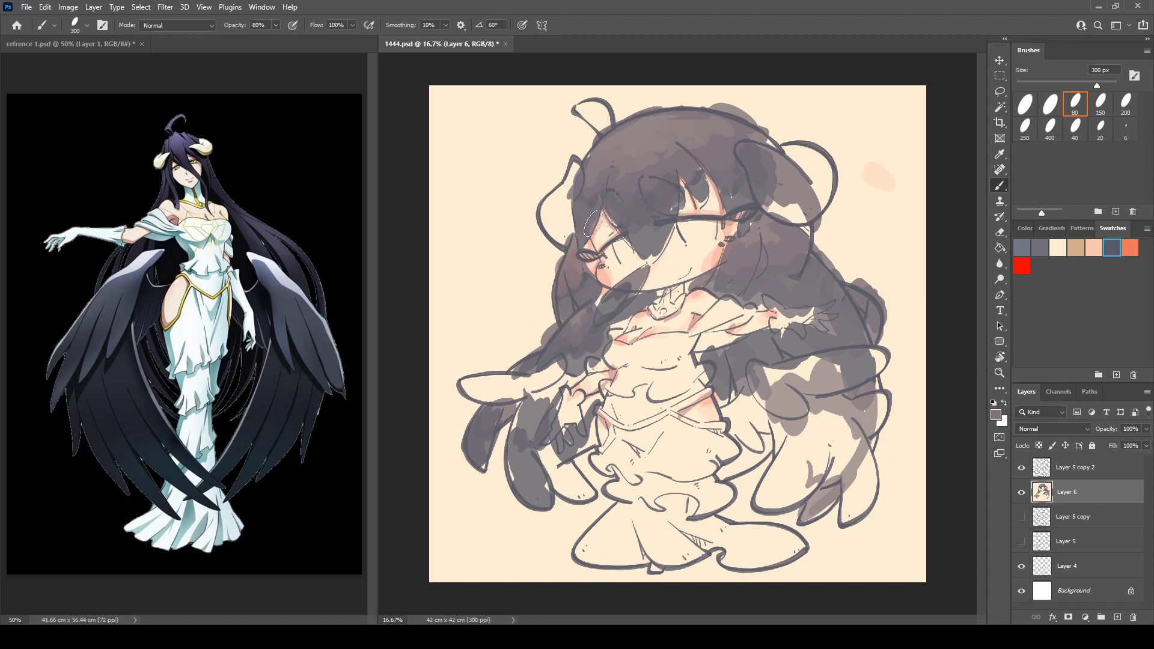
Step: Rework the hair edge beside the left eye and the lock crossing the face with sampled hair tones
left_click_drag(594, 223, 592, 268)
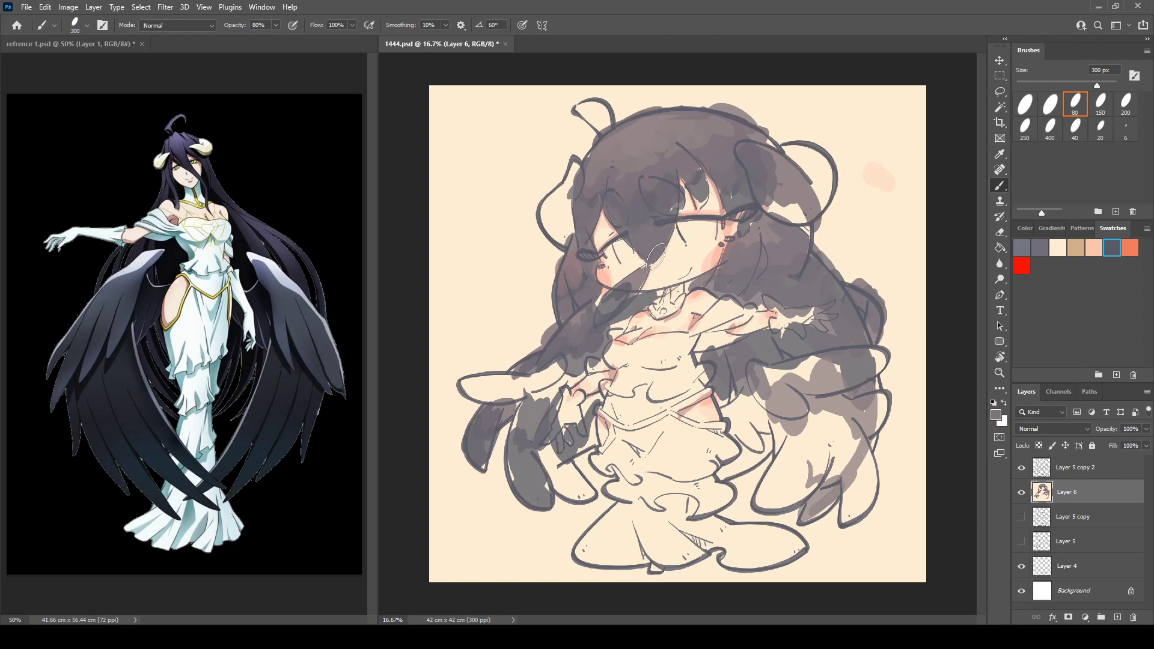
left_click(641, 257, "alt")
left_click(648, 266, "alt")
left_click_drag(651, 262, 628, 290)
left_click(638, 280, "alt")
left_click(628, 272, "alt")
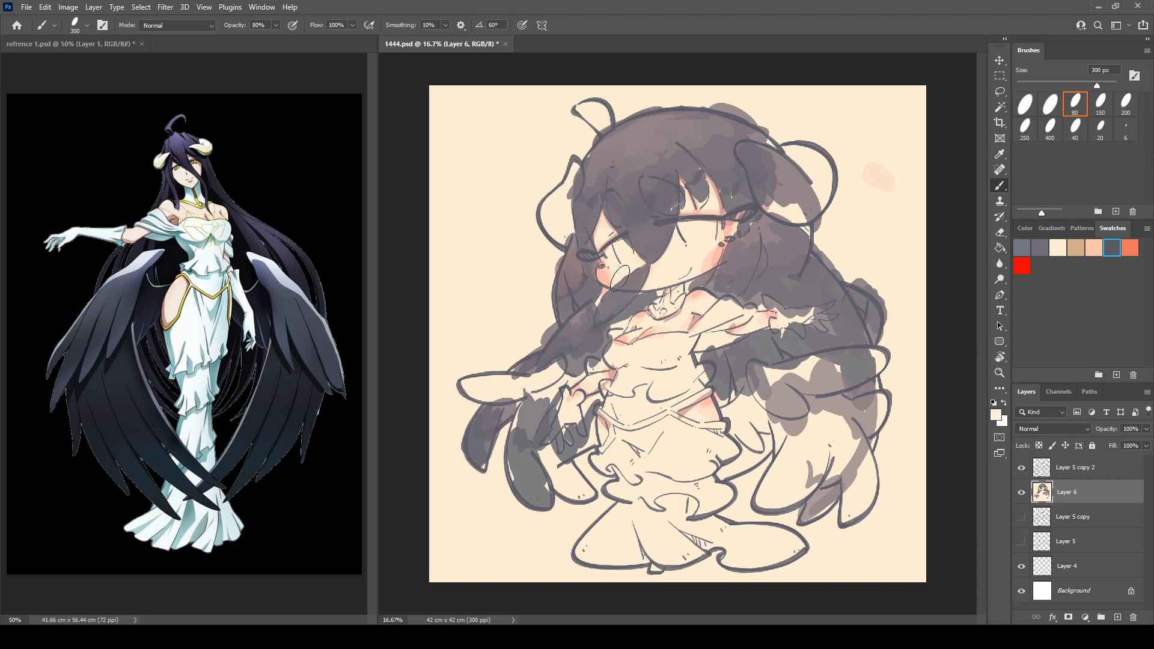
Step: Trim the tip of the lock crossing the cheek with pale skin colour and resample tones from the surrounding hair
left_click_drag(634, 270, 619, 284)
left_click(603, 314, "alt")
left_click(641, 260, "alt")
left_click(640, 174, "alt")
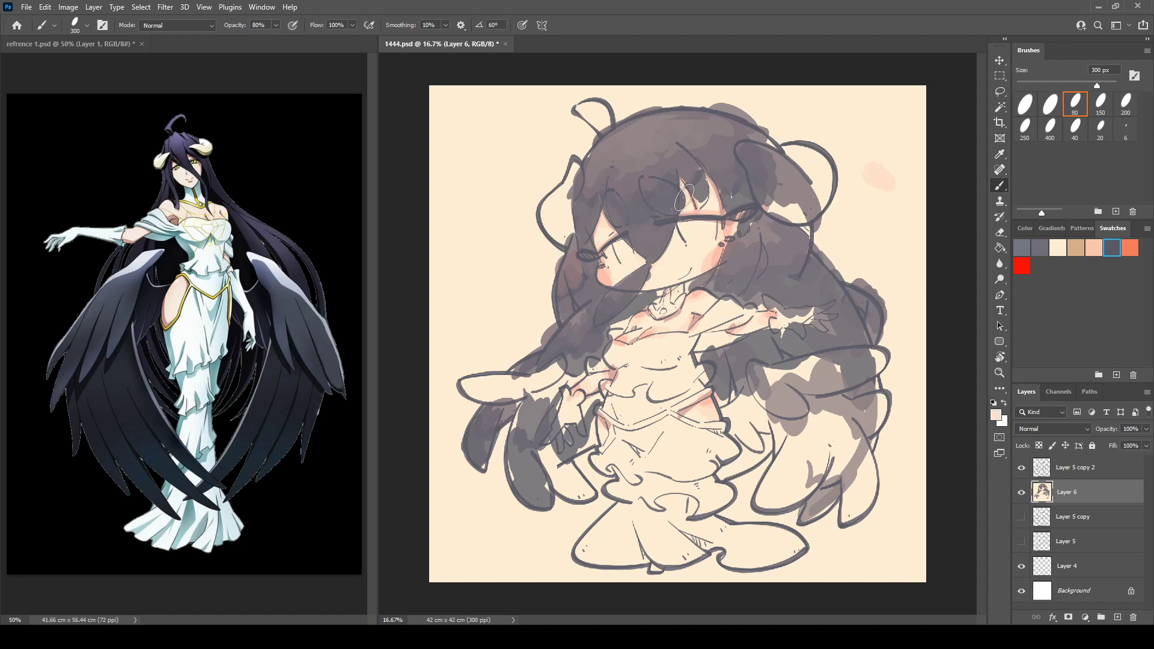
Step: Redefine the fringe strands and skin gaps above the right eye with sampled skin and hair tones
left_click(692, 192, "alt")
left_click_drag(704, 185, 705, 194)
left_click(684, 184, "alt")
left_click(682, 174, "alt")
left_click(707, 101)
left_click_drag(721, 197, 720, 190)
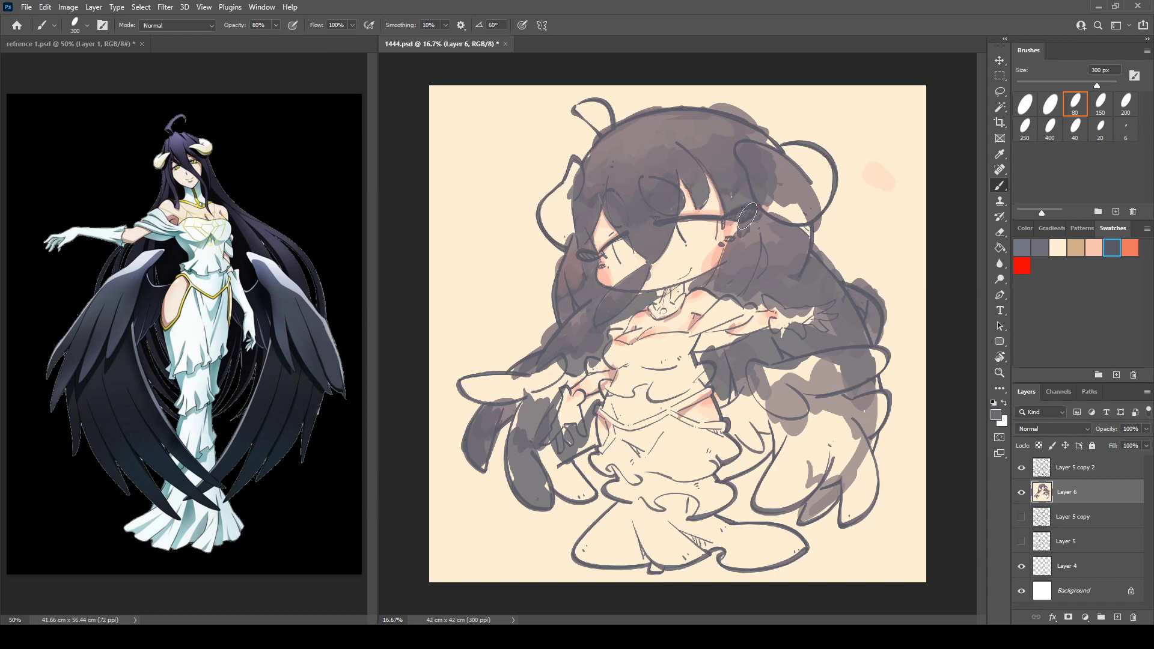
Step: Sample hair tones and shade the hair beside the right cheek and along the jaw above the shoulder
left_click(744, 196, "alt")
left_click(661, 264, "alt")
left_click(641, 297, "alt")
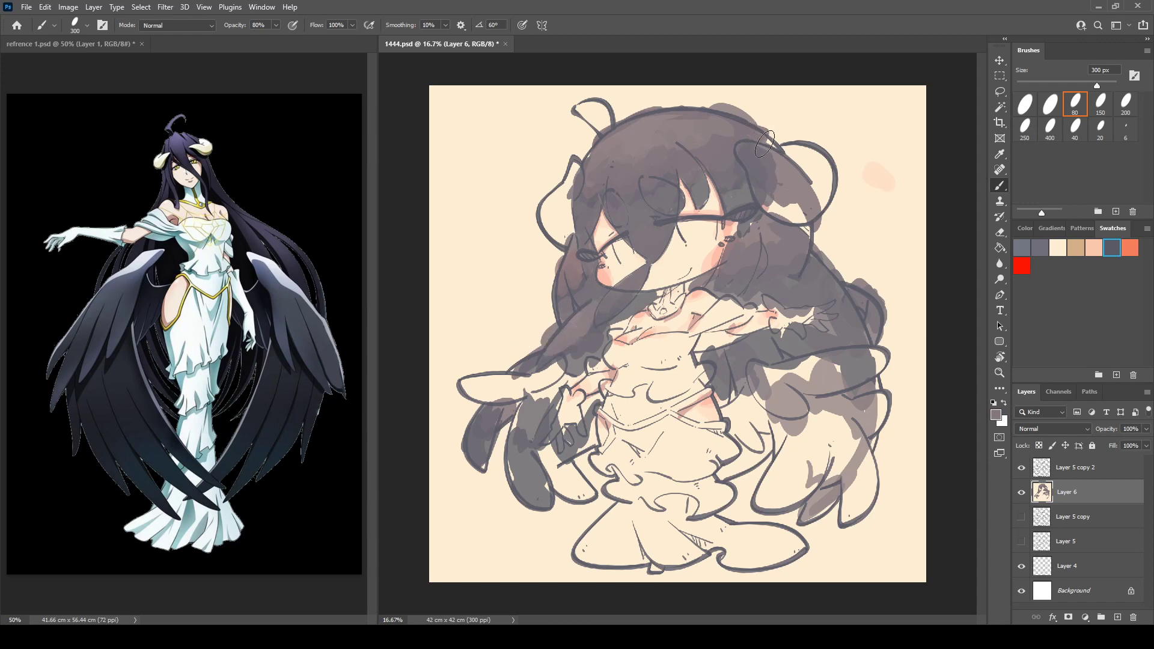
left_click(740, 241, "alt")
left_click_drag(729, 249, 724, 262)
mouse_move(737, 277)
left_mouse_down()
mouse_move(715, 282)
mouse_move(719, 294)
mouse_move(751, 285)
mouse_move(759, 229)
mouse_move(750, 283)
mouse_move(765, 260)
left_mouse_up()
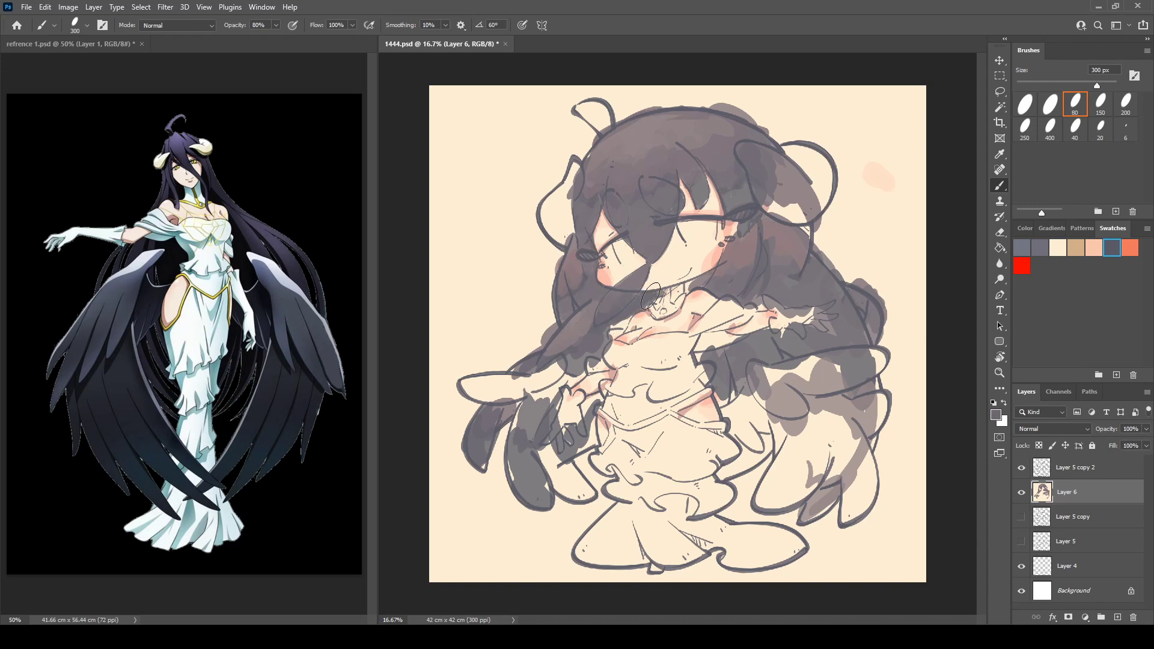
left_click_drag(696, 287, 709, 279)
key("alt")
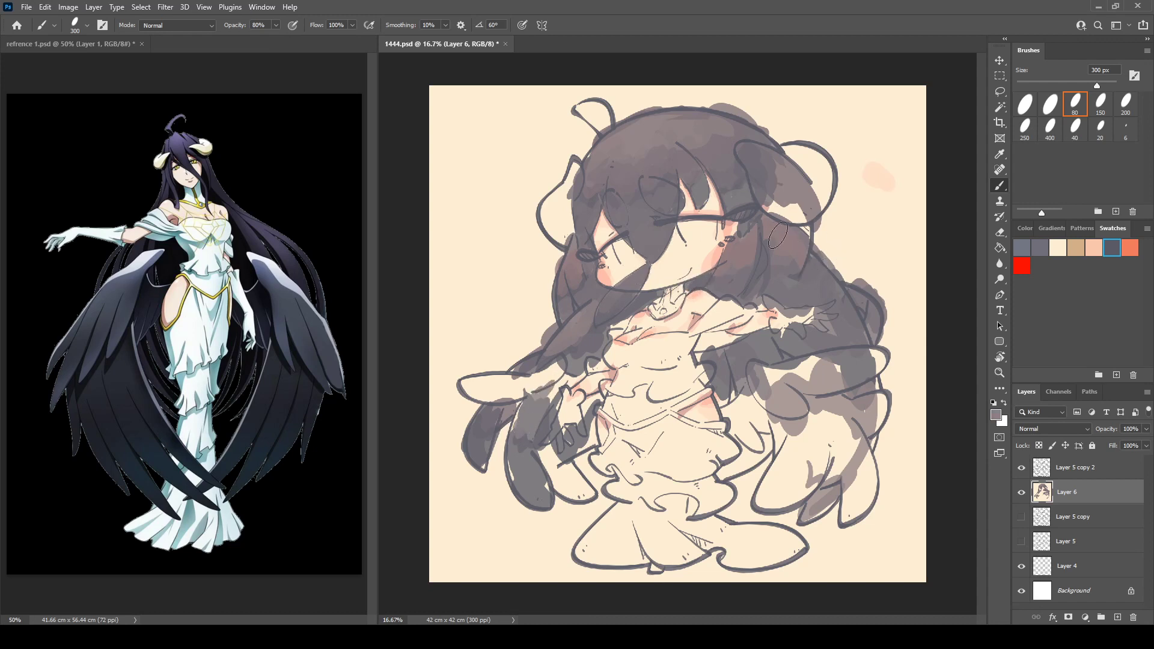
Step: Blend the hair mass below the outstretched arm down to the waist and the wing's upper edge with sampled dark tones
key("alt")
left_click(752, 315, "alt")
mouse_move(744, 343)
left_mouse_down()
mouse_move(835, 336)
mouse_move(852, 304)
mouse_move(853, 321)
left_mouse_up()
key("alt")
mouse_move(735, 360)
left_mouse_down()
mouse_move(707, 359)
mouse_move(725, 402)
left_mouse_up()
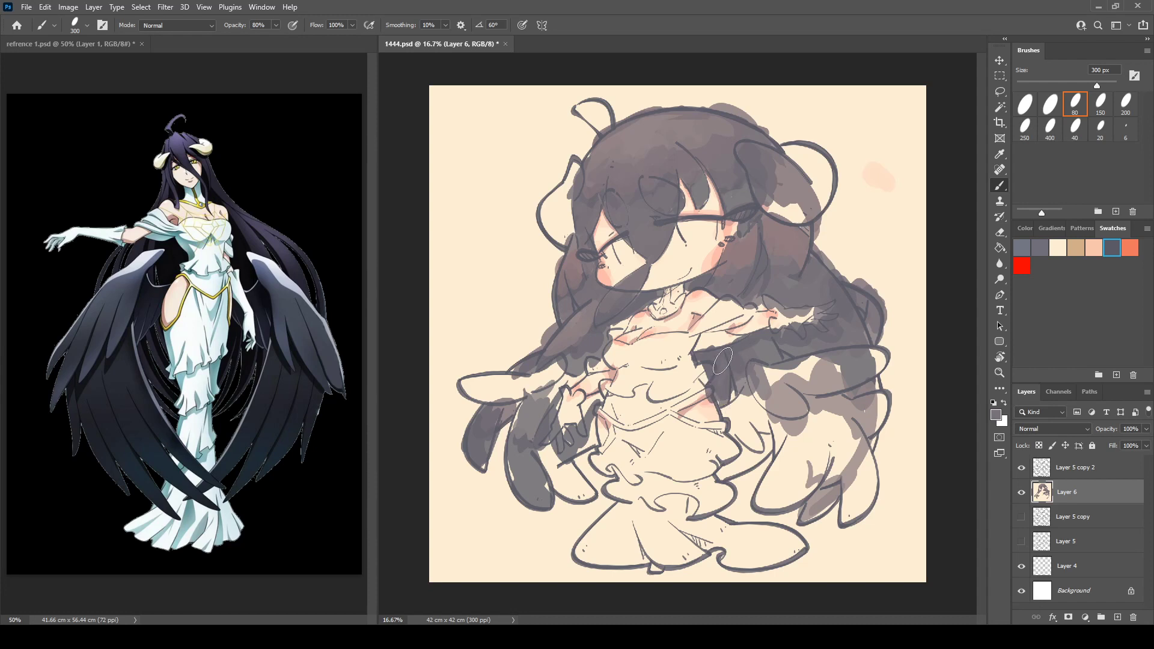
mouse_move(723, 361)
left_mouse_down()
mouse_move(723, 399)
mouse_move(735, 355)
mouse_move(760, 360)
mouse_move(767, 345)
mouse_move(742, 385)
mouse_move(794, 344)
mouse_move(782, 344)
mouse_move(846, 352)
mouse_move(863, 334)
mouse_move(850, 324)
mouse_move(868, 354)
left_mouse_up()
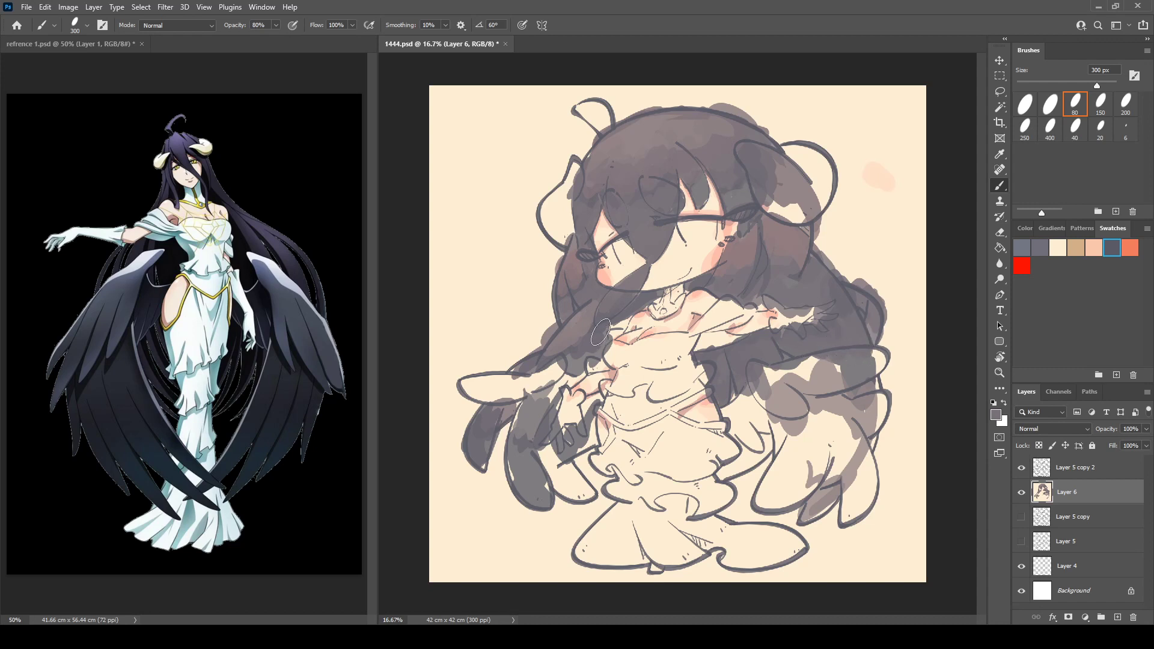
Step: Blend the hair beside the left shoulder and shade the left wing's outer feathers with sampled dark tones
mouse_move(601, 332)
left_mouse_down()
mouse_move(568, 360)
mouse_move(582, 366)
mouse_move(633, 310)
left_mouse_up()
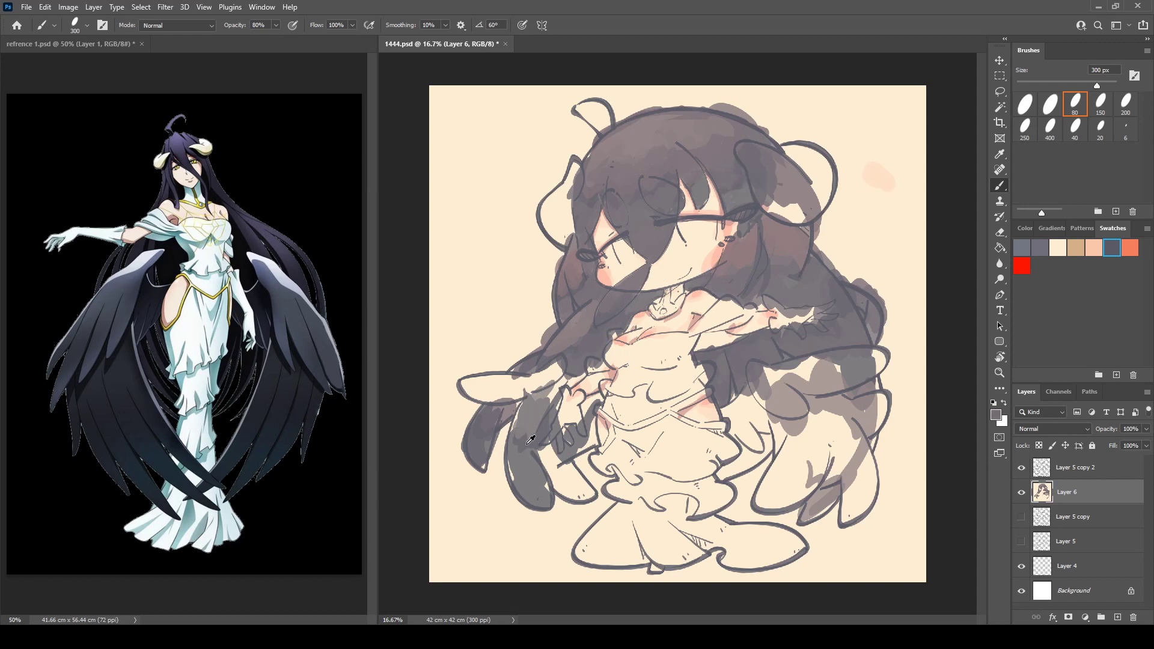
left_click_drag(515, 455, 517, 477)
left_click(500, 403, "alt")
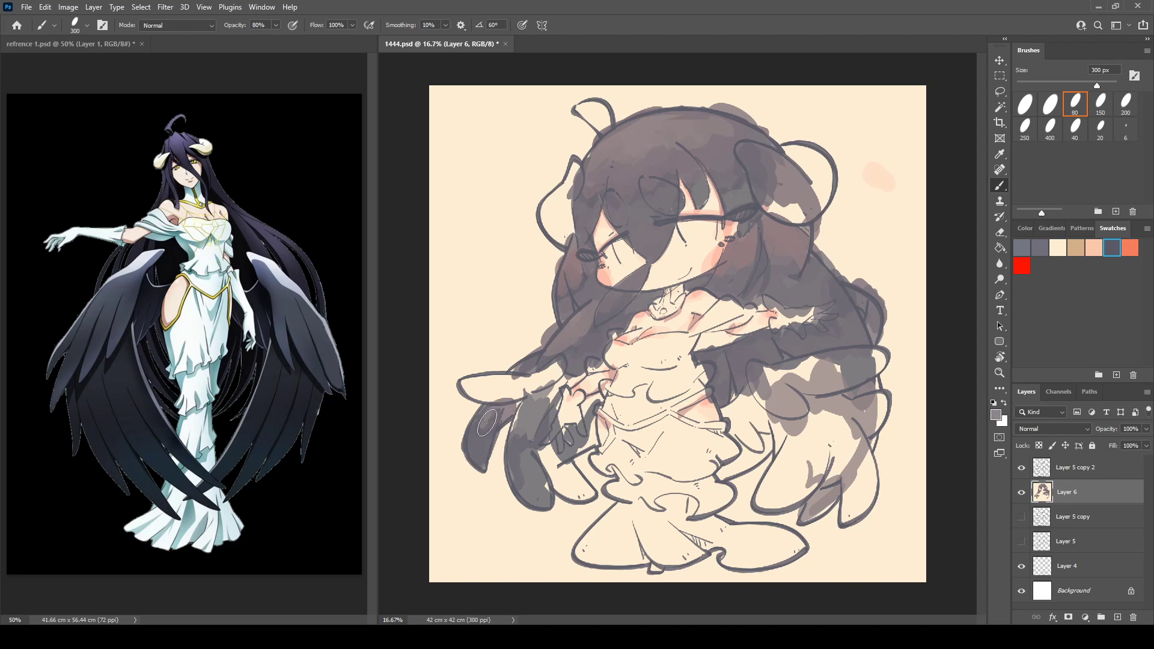
mouse_move(487, 423)
left_mouse_down()
mouse_move(471, 443)
mouse_move(584, 374)
mouse_move(514, 450)
mouse_move(518, 404)
left_mouse_up()
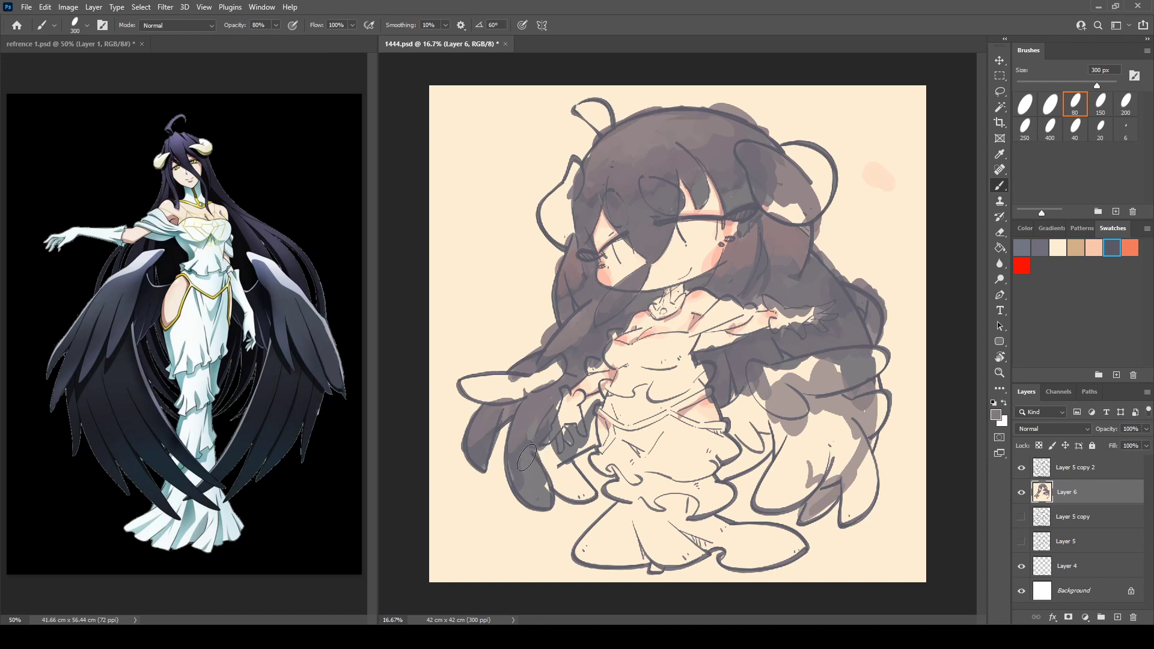
Step: Fill the bare feathers of both wings with dark grey, including the left wing's uppermost feather
mouse_move(519, 458)
left_mouse_down()
mouse_move(537, 476)
mouse_move(528, 481)
mouse_move(548, 472)
mouse_move(548, 442)
mouse_move(559, 487)
mouse_move(581, 499)
mouse_move(568, 457)
mouse_move(589, 430)
mouse_move(583, 401)
mouse_move(594, 404)
left_mouse_up()
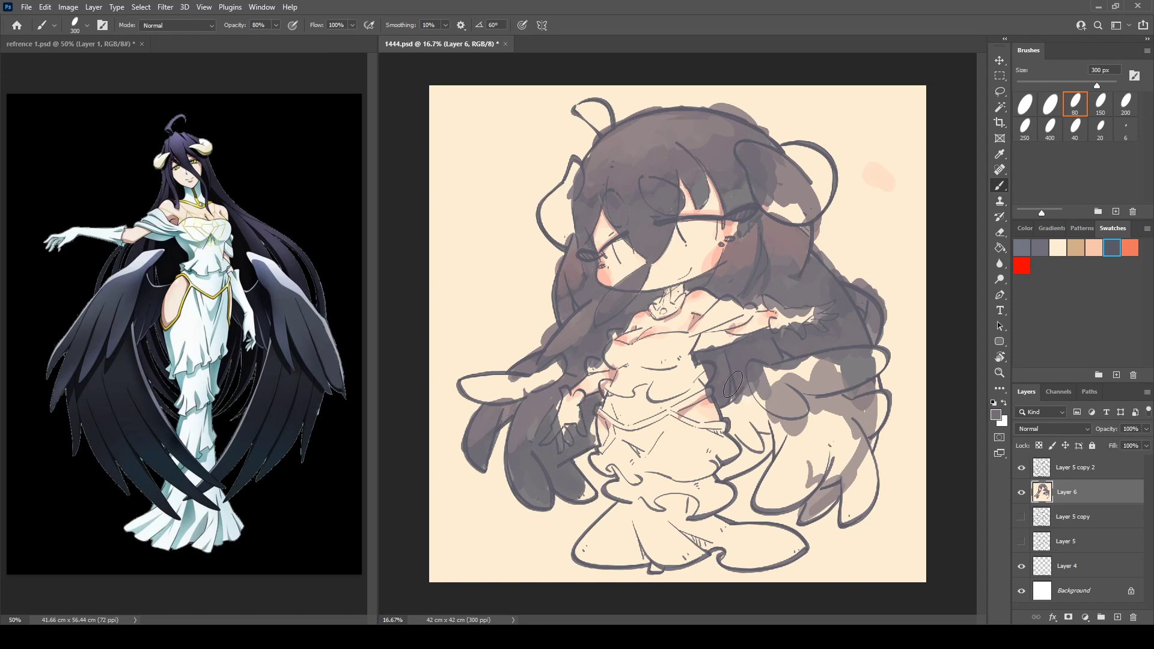
mouse_move(733, 384)
left_mouse_down()
mouse_move(758, 414)
mouse_move(802, 419)
mouse_move(731, 467)
mouse_move(765, 439)
mouse_move(748, 439)
mouse_move(769, 438)
mouse_move(819, 395)
mouse_move(790, 486)
mouse_move(828, 365)
mouse_move(819, 358)
mouse_move(789, 420)
mouse_move(801, 456)
mouse_move(778, 475)
mouse_move(782, 488)
mouse_move(820, 461)
mouse_move(828, 435)
mouse_move(782, 475)
mouse_move(811, 466)
mouse_move(849, 484)
mouse_move(849, 512)
mouse_move(866, 462)
mouse_move(855, 466)
mouse_move(863, 491)
mouse_move(864, 444)
mouse_move(859, 496)
mouse_move(797, 434)
mouse_move(786, 389)
mouse_move(796, 414)
mouse_move(855, 359)
mouse_move(812, 393)
mouse_move(862, 431)
mouse_move(757, 417)
mouse_move(739, 434)
mouse_move(785, 401)
left_mouse_up()
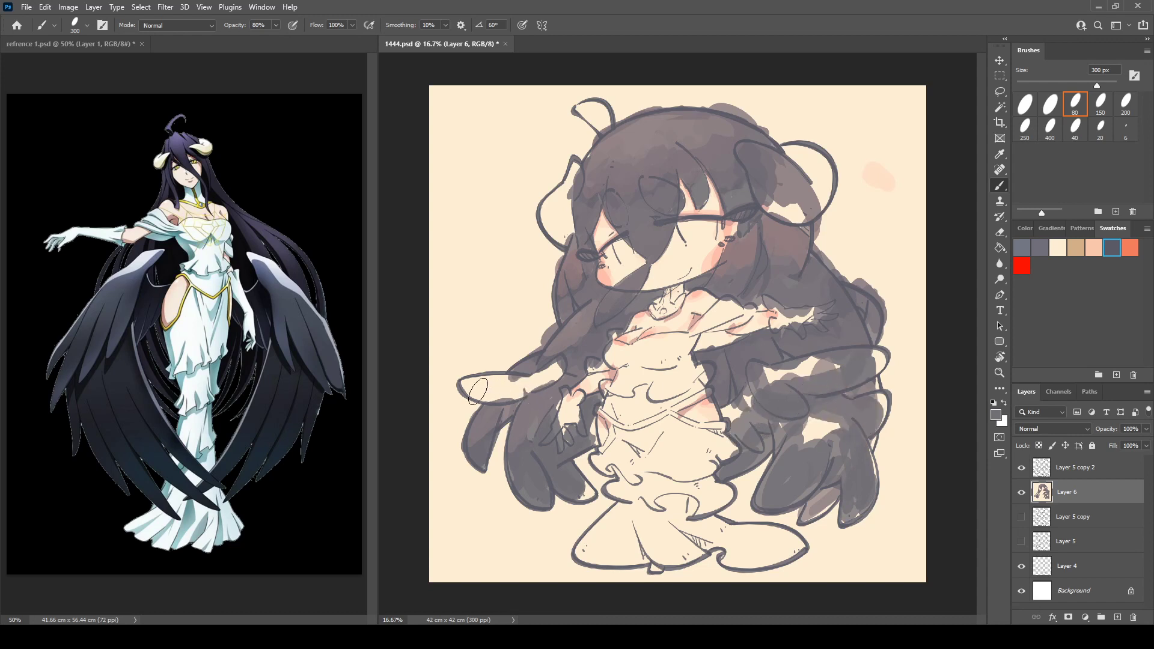
left_click_drag(478, 391, 512, 398)
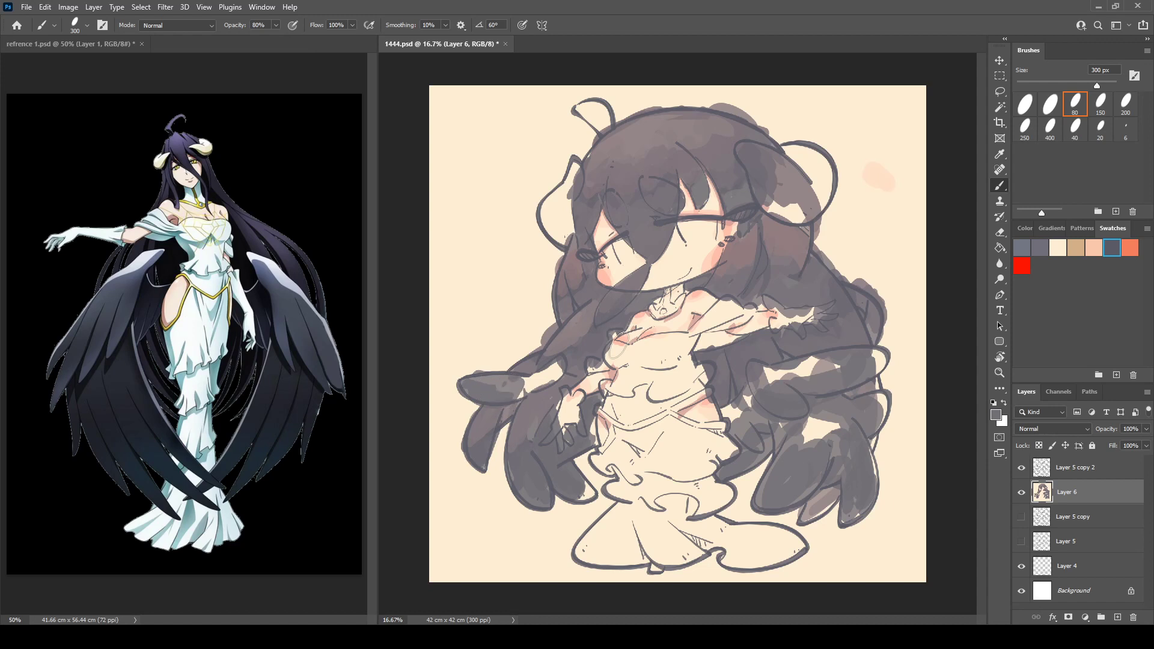
Step: Choose a muted blue brush colour and glaze it over the upper and middle feathers of both wings
key("i")
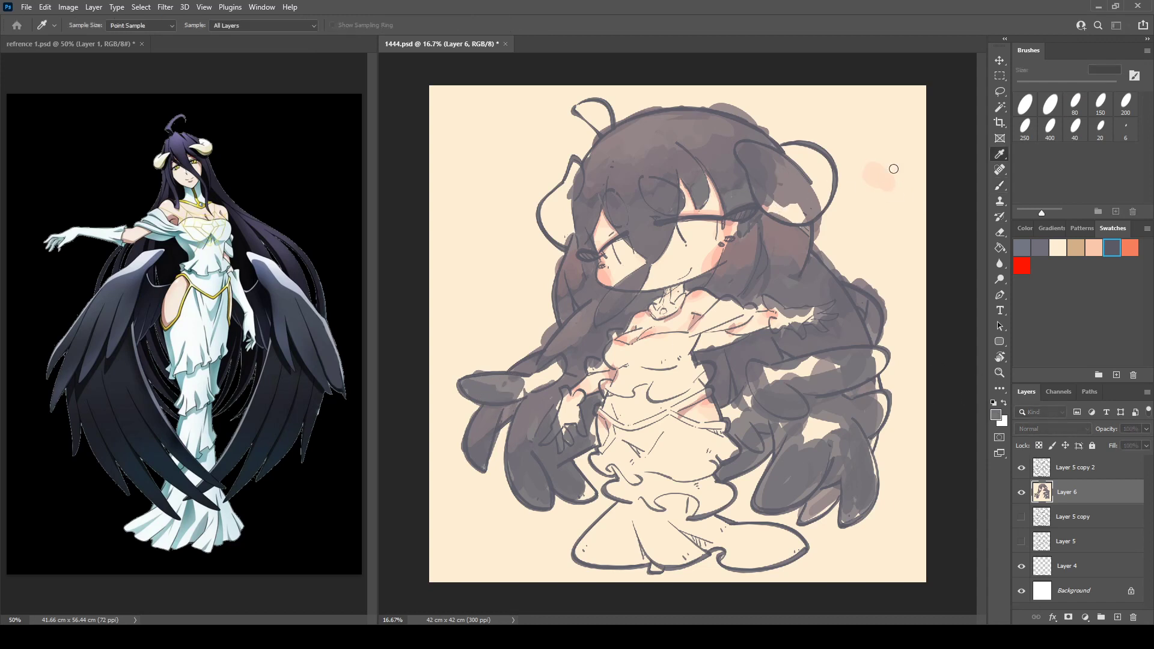
key("b")
left_click_drag(529, 374, 511, 389)
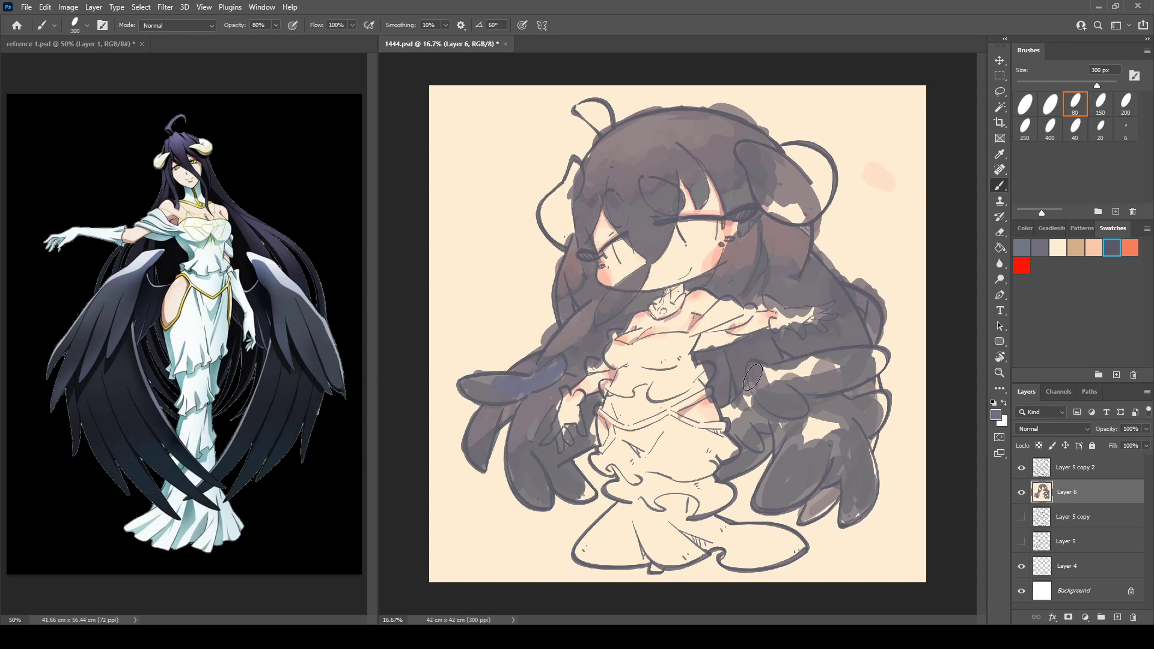
mouse_move(752, 378)
left_mouse_down()
mouse_move(805, 370)
mouse_move(847, 373)
left_mouse_up()
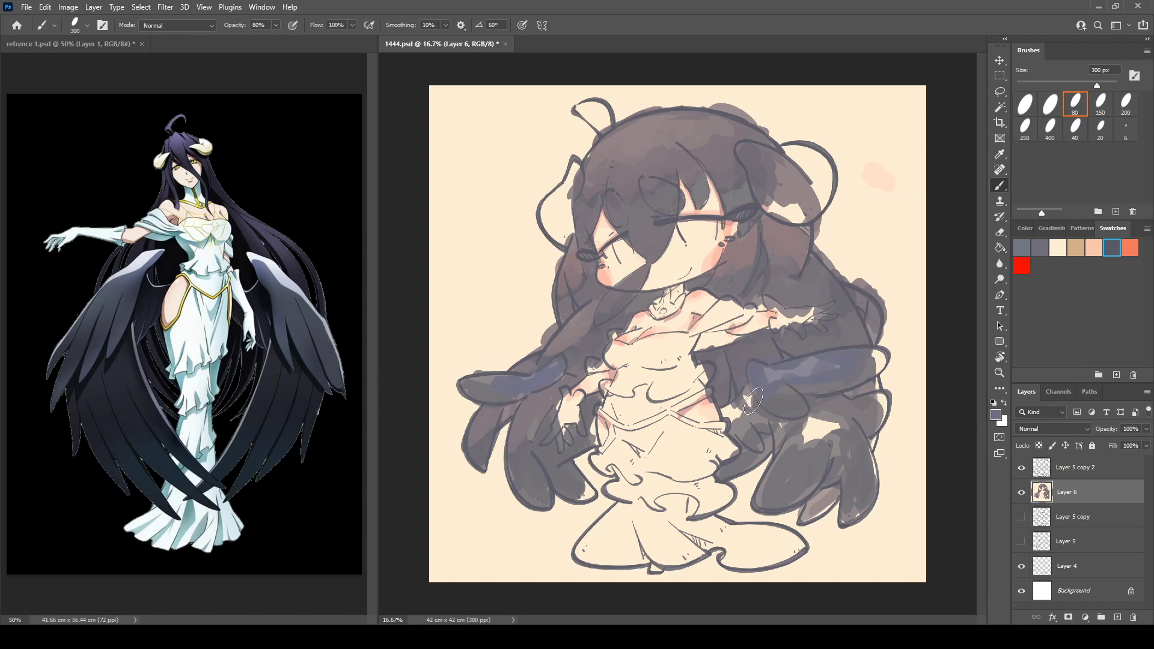
mouse_move(752, 402)
left_mouse_down()
mouse_move(801, 442)
mouse_move(805, 413)
mouse_move(848, 418)
left_mouse_up()
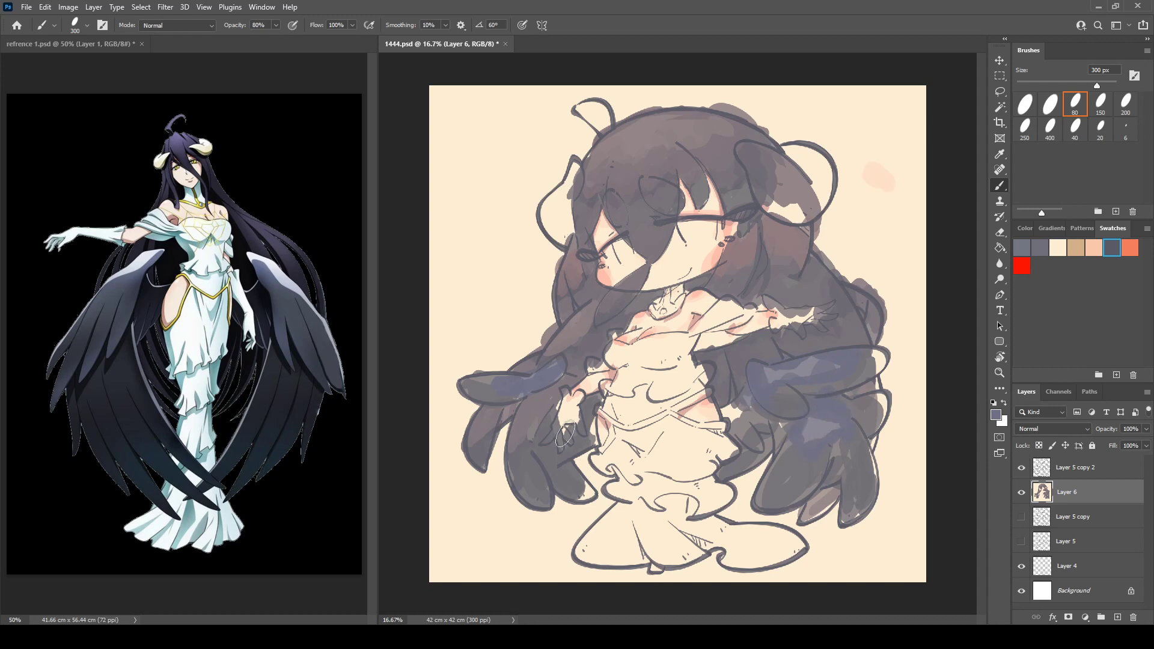
mouse_move(536, 417)
left_mouse_down()
mouse_move(504, 411)
mouse_move(550, 402)
left_mouse_up()
mouse_move(825, 370)
left_mouse_down()
mouse_move(770, 382)
mouse_move(782, 399)
mouse_move(756, 372)
mouse_move(837, 365)
left_mouse_up()
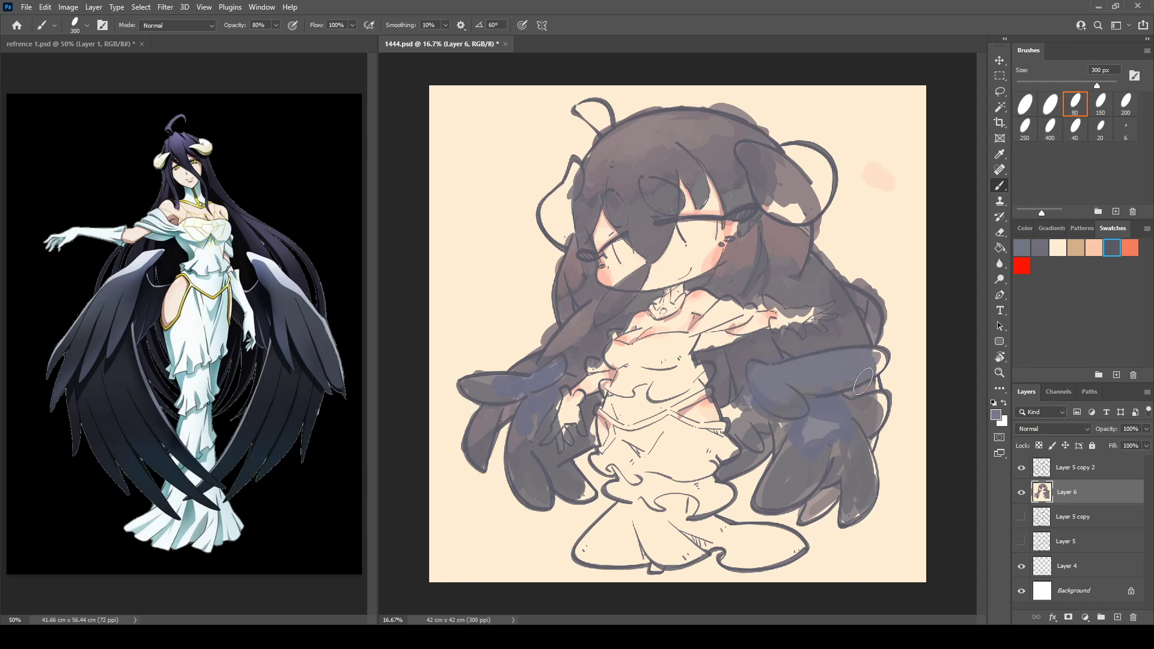
mouse_move(836, 414)
left_mouse_down()
mouse_move(808, 428)
mouse_move(788, 457)
mouse_move(815, 446)
mouse_move(789, 467)
mouse_move(844, 447)
mouse_move(852, 414)
mouse_move(842, 416)
mouse_move(865, 407)
mouse_move(851, 433)
left_mouse_up()
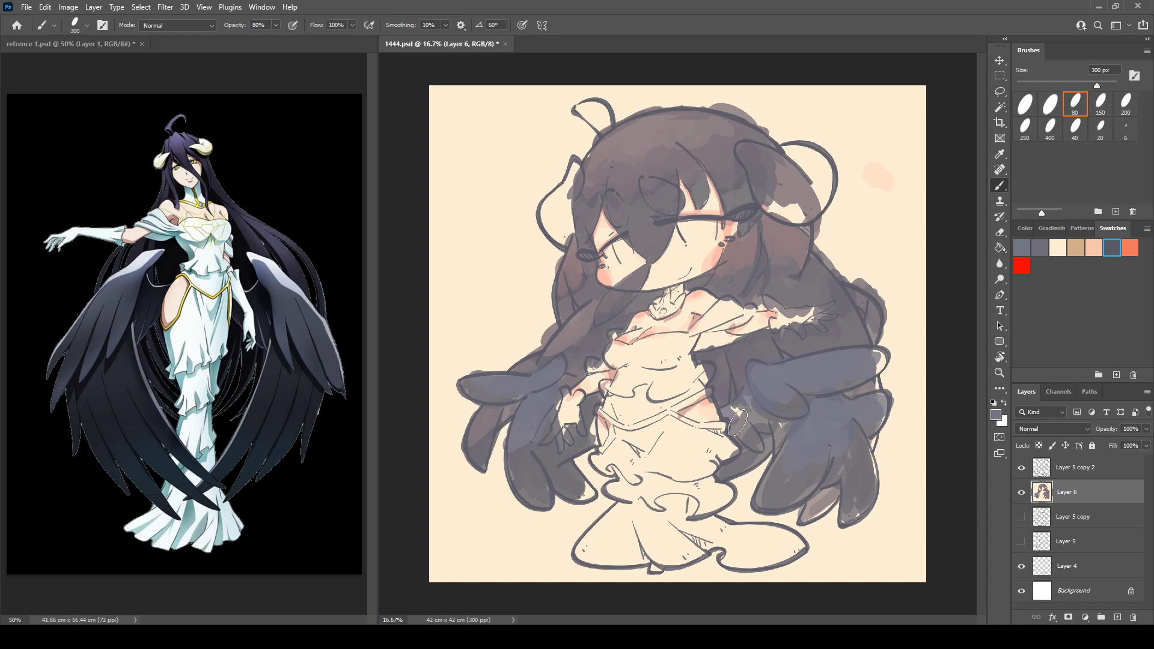
Step: Cover the remaining pale gaps in the right wing's feathers and the hair beside the waist with sampled dark tones
left_click(740, 403, "alt")
left_click(767, 425, "alt")
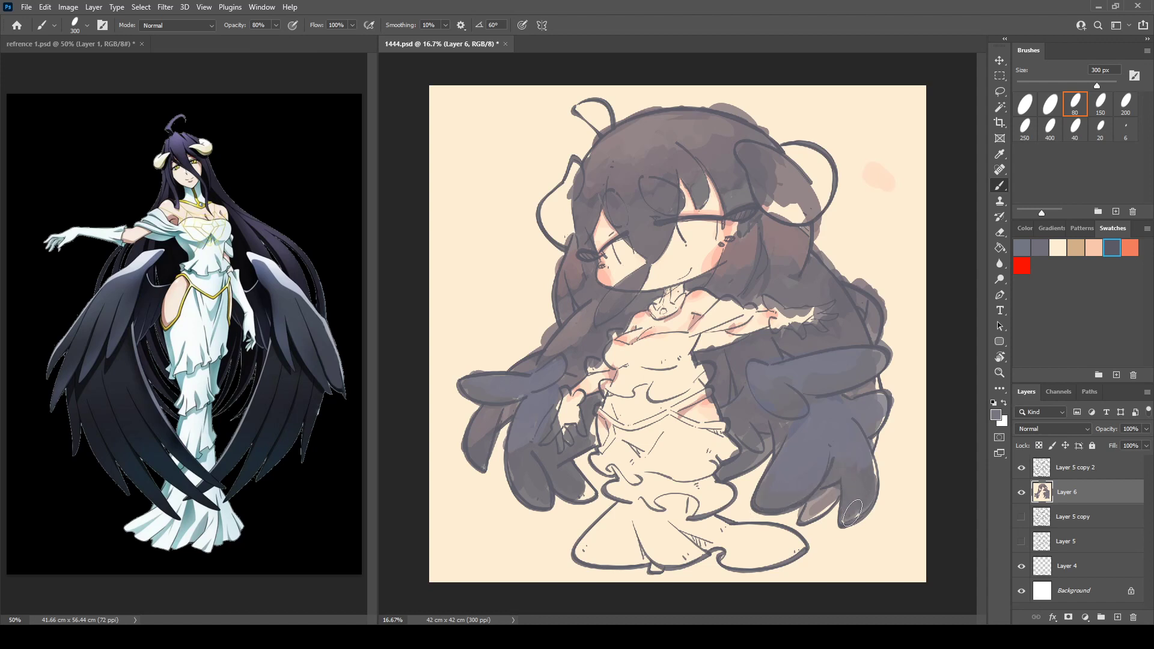
mouse_move(852, 513)
left_mouse_down()
mouse_move(871, 447)
mouse_move(850, 515)
left_mouse_up()
left_click_drag(885, 417, 881, 413)
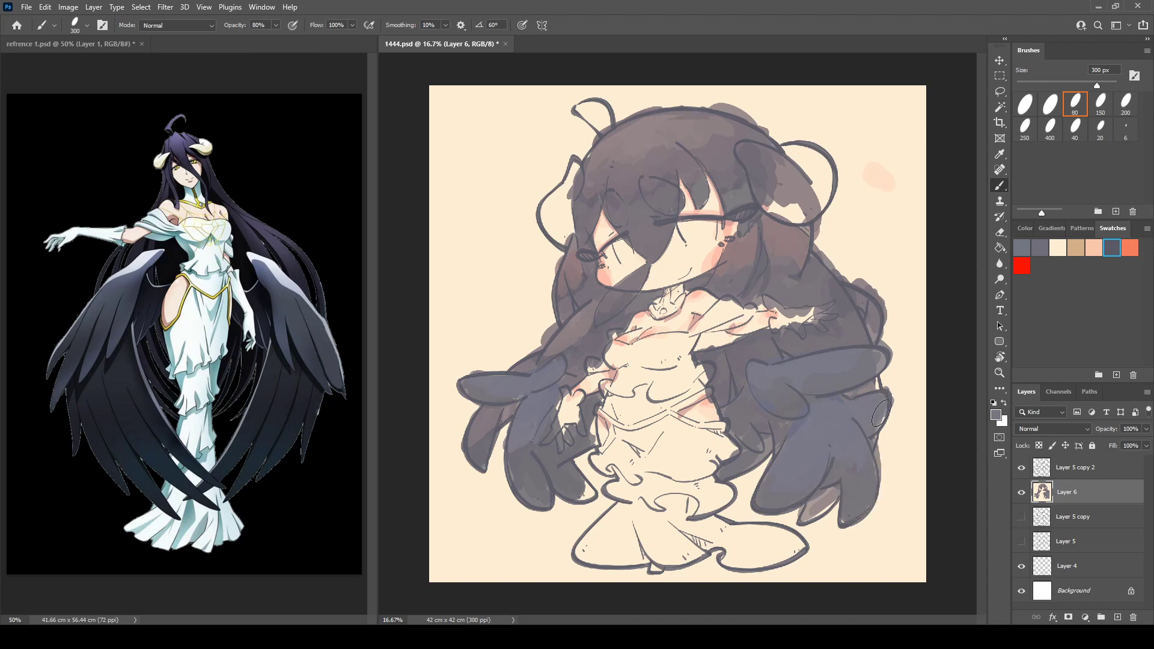
mouse_move(760, 438)
left_mouse_down()
mouse_move(740, 433)
mouse_move(751, 441)
left_mouse_up()
left_click(829, 501, "alt")
mouse_move(832, 498)
left_mouse_down()
mouse_move(812, 517)
mouse_move(830, 505)
left_mouse_up()
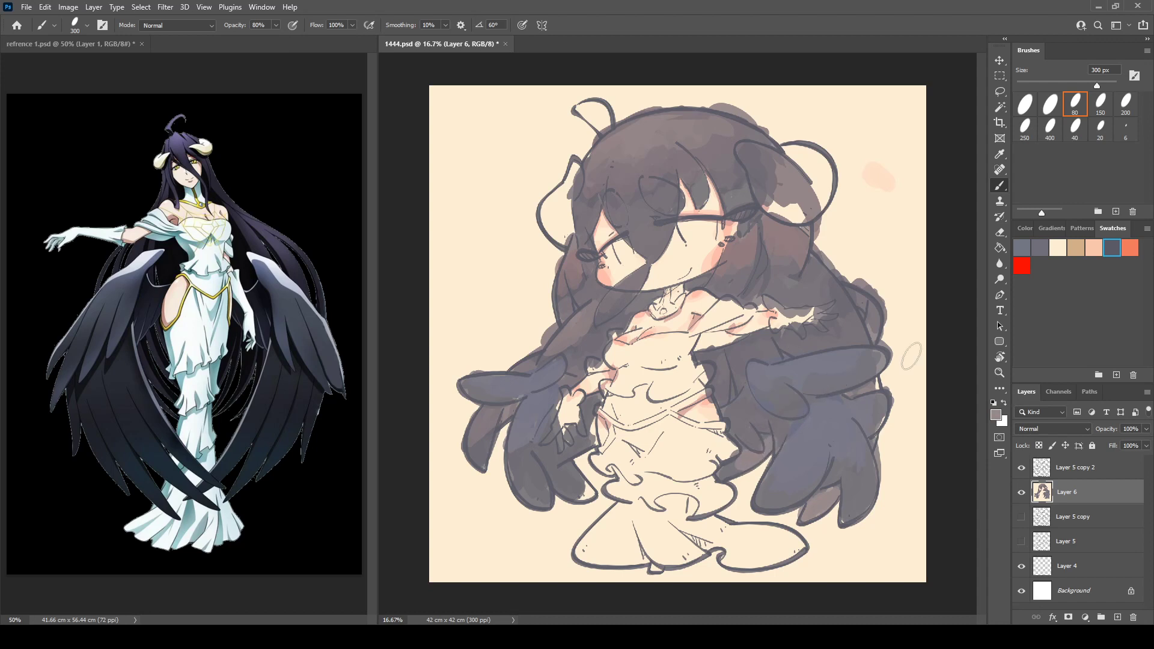
Step: Sample grey tones and darken the left wing's inner lower feathers and the hair above them
left_click(851, 306, "alt")
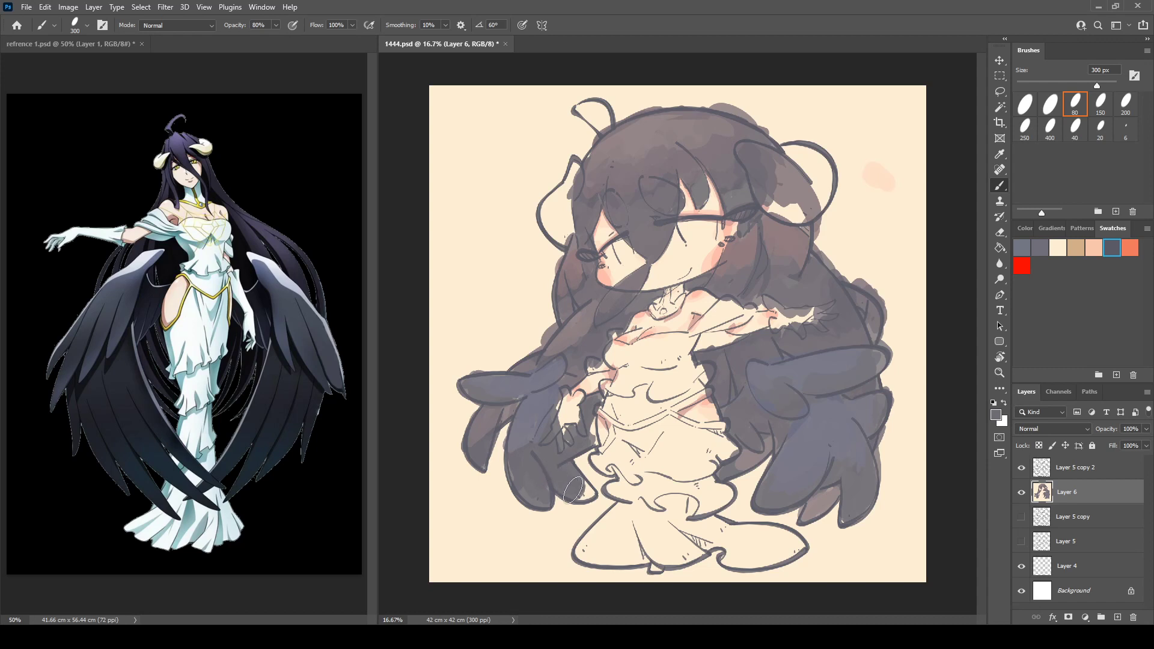
mouse_move(574, 491)
left_mouse_down()
mouse_move(548, 400)
mouse_move(514, 440)
mouse_move(567, 492)
mouse_move(535, 445)
mouse_move(565, 377)
mouse_move(587, 377)
mouse_move(575, 374)
mouse_move(590, 352)
left_mouse_up()
left_click(489, 430, "alt")
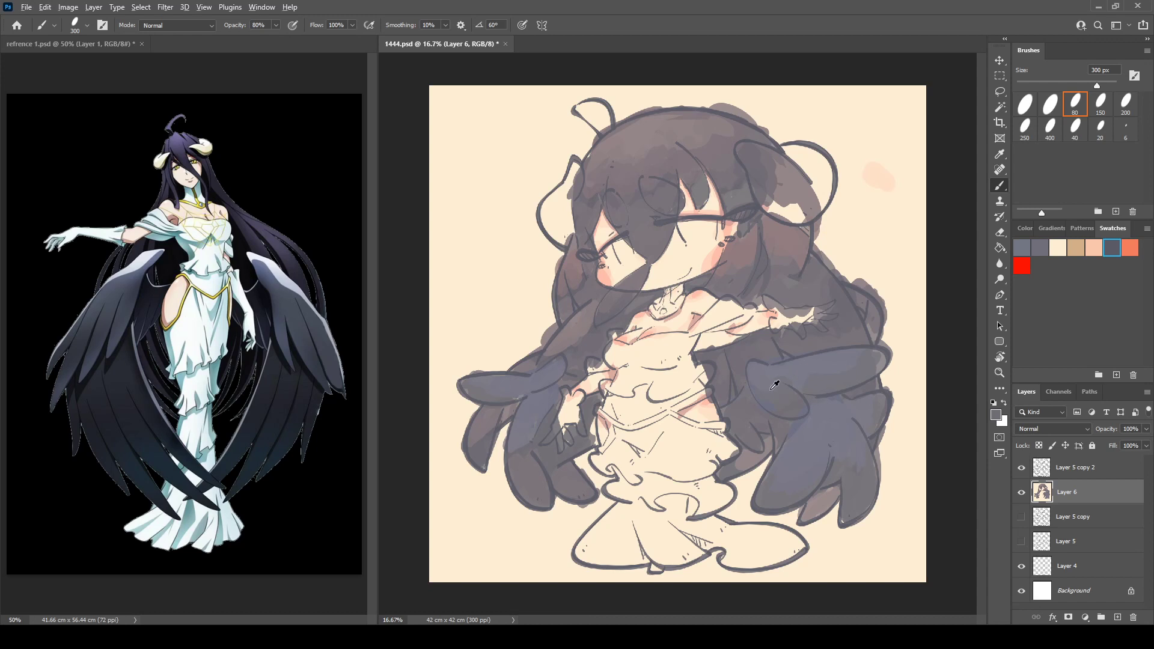
mouse_move(520, 481)
left_mouse_down()
mouse_move(553, 499)
mouse_move(584, 490)
left_mouse_up()
Step: Adjust the brush to a bluish tone and shade the left wing's upper and middle feathers
key("i")
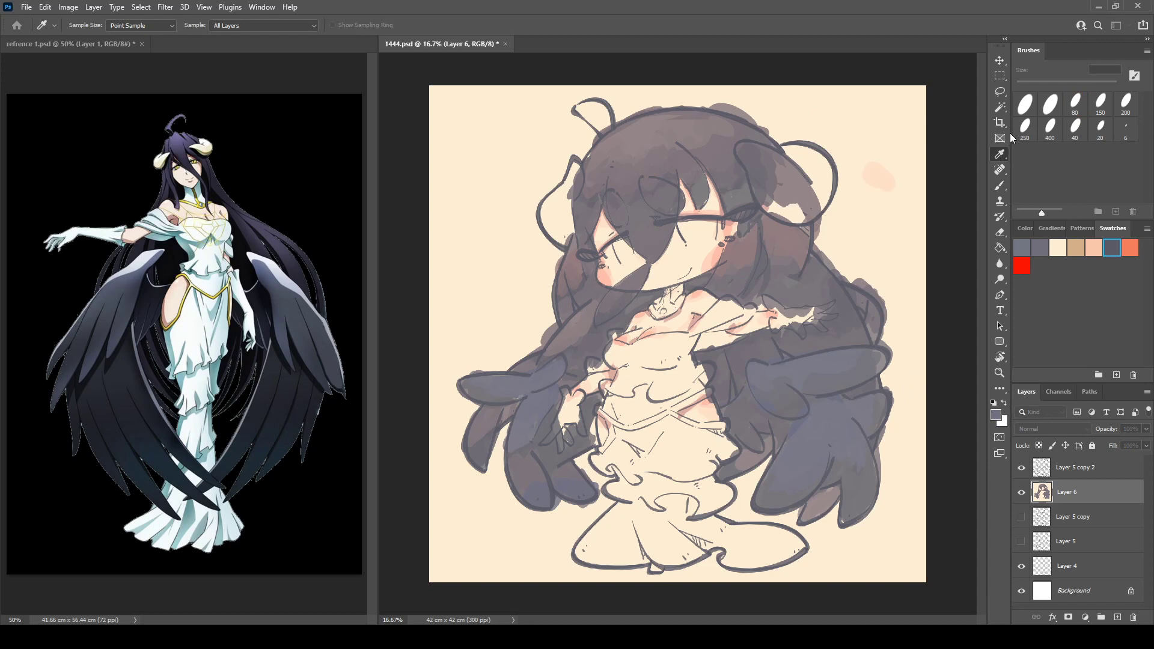
key("b")
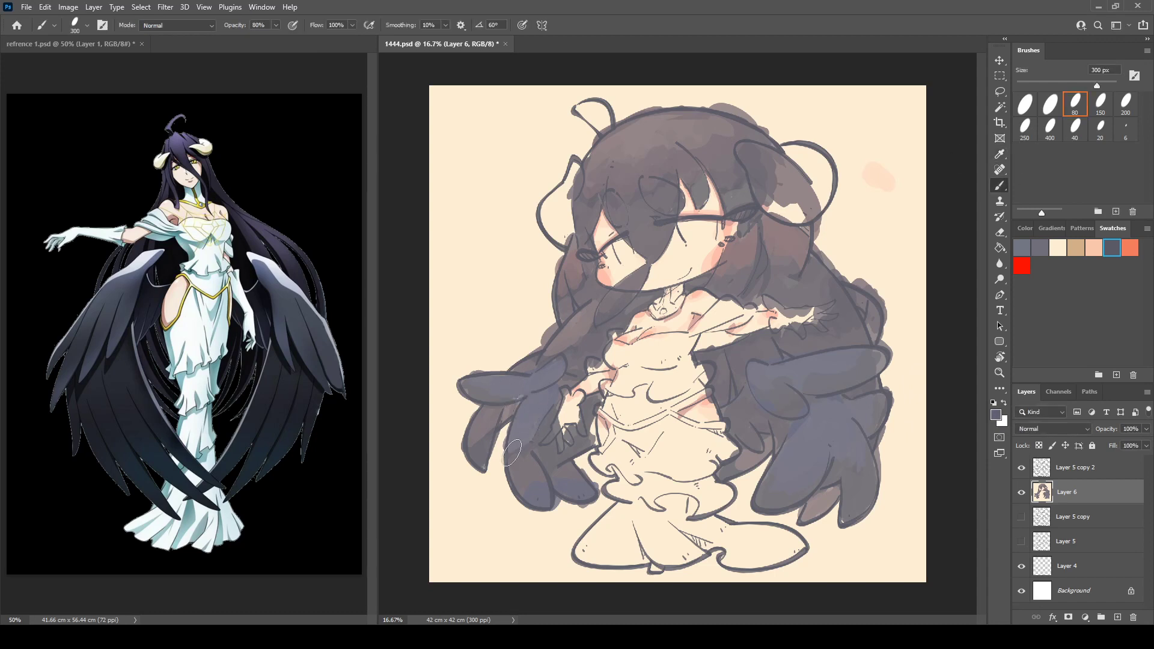
left_click_drag(560, 380, 521, 424)
left_click_drag(541, 395, 510, 433)
mouse_move(559, 382)
left_mouse_down()
mouse_move(508, 439)
mouse_move(516, 395)
mouse_move(485, 408)
mouse_move(519, 404)
mouse_move(509, 410)
mouse_move(462, 384)
mouse_move(479, 406)
mouse_move(508, 383)
mouse_move(465, 379)
mouse_move(552, 377)
mouse_move(506, 403)
mouse_move(562, 374)
left_mouse_up()
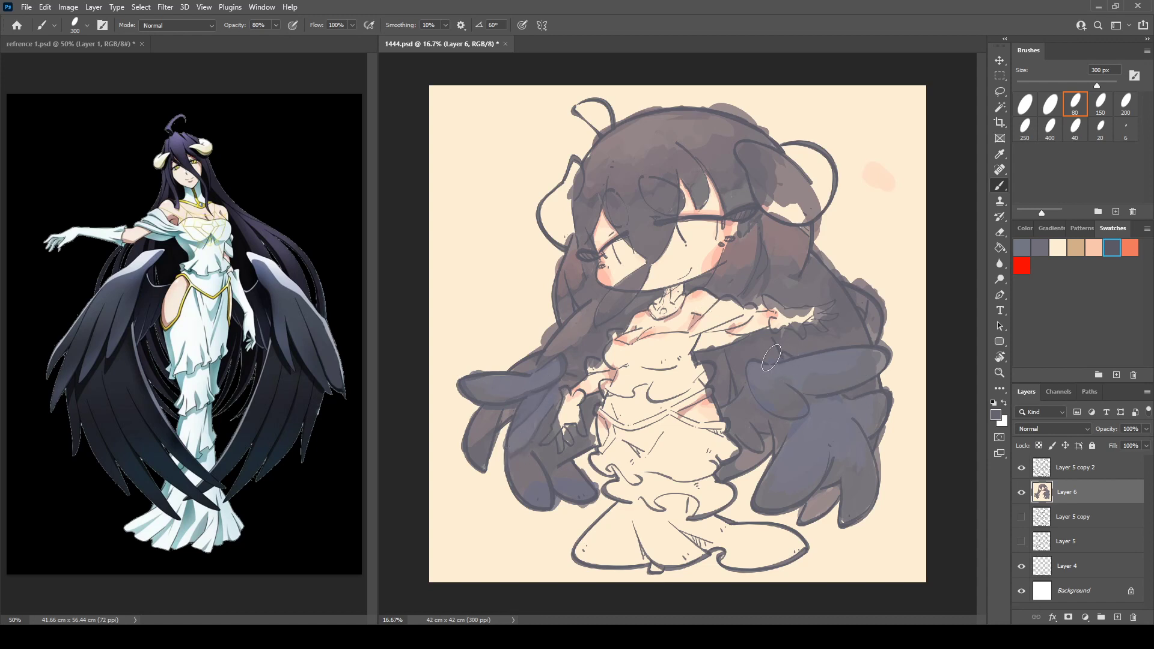
Step: Shade the right wing with sampled blue-grey tones to separate its upper feathers from the large lower feather
mouse_move(749, 383)
left_mouse_down()
mouse_move(789, 429)
mouse_move(812, 429)
mouse_move(860, 394)
left_mouse_up()
left_click(790, 414, "alt")
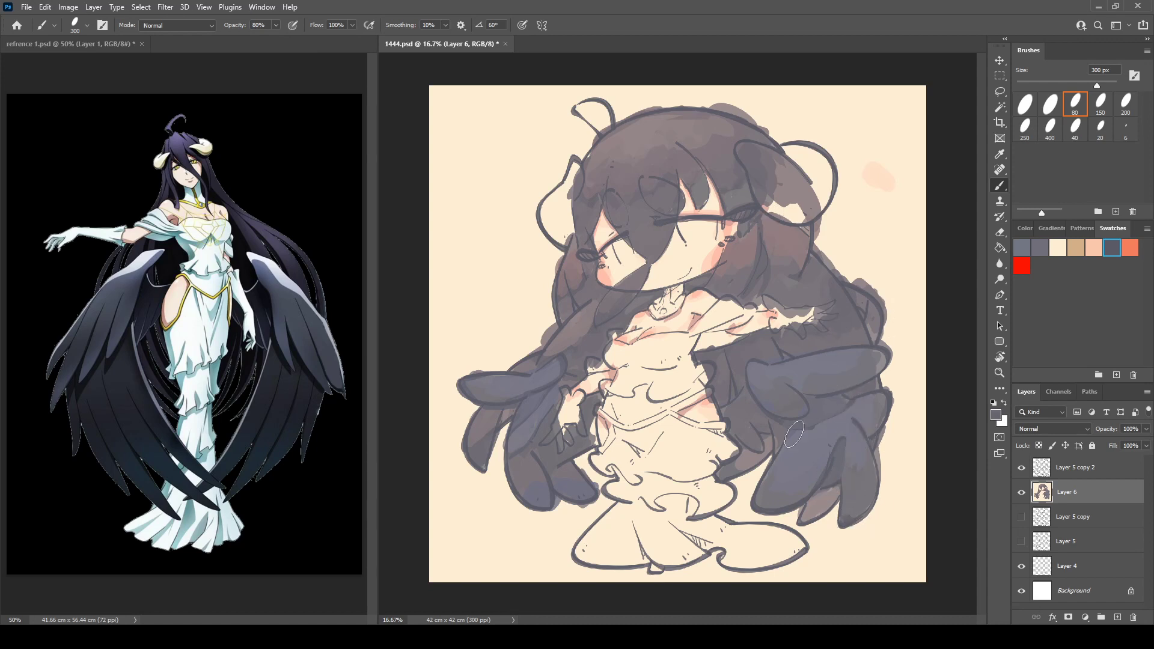
key("alt")
key("alt")
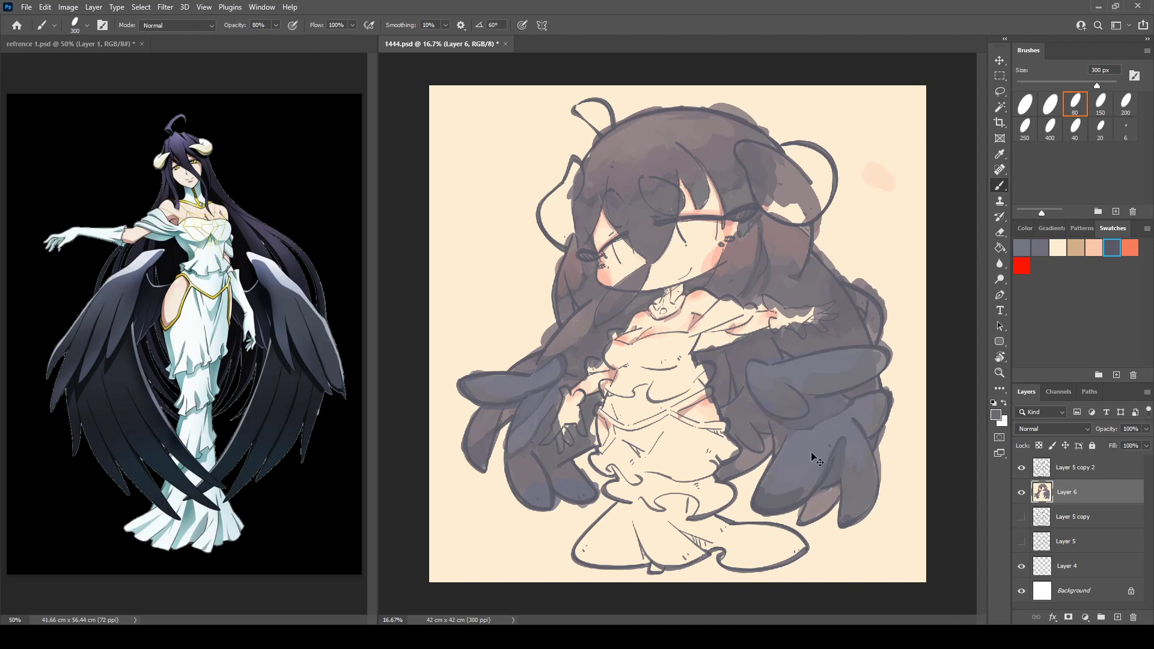
mouse_move(757, 494)
left_mouse_down()
mouse_move(773, 504)
mouse_move(763, 490)
mouse_move(801, 484)
left_mouse_up()
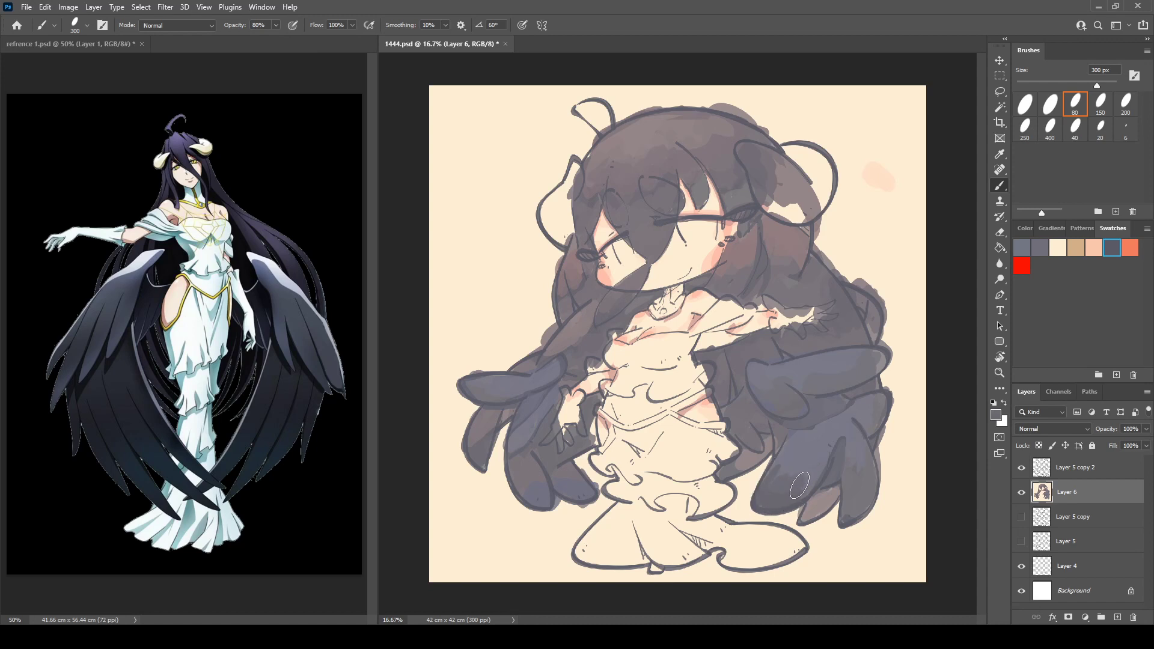
key("alt")
Step: Sample tones from the left wing and blend its lower feathers and their tips
left_click(550, 503, "alt")
left_click_drag(547, 505, 546, 503)
left_click(556, 486, "alt")
mouse_move(545, 494)
left_mouse_down()
mouse_move(519, 484)
mouse_move(521, 469)
mouse_move(537, 470)
mouse_move(528, 456)
mouse_move(542, 480)
mouse_move(536, 446)
left_mouse_up()
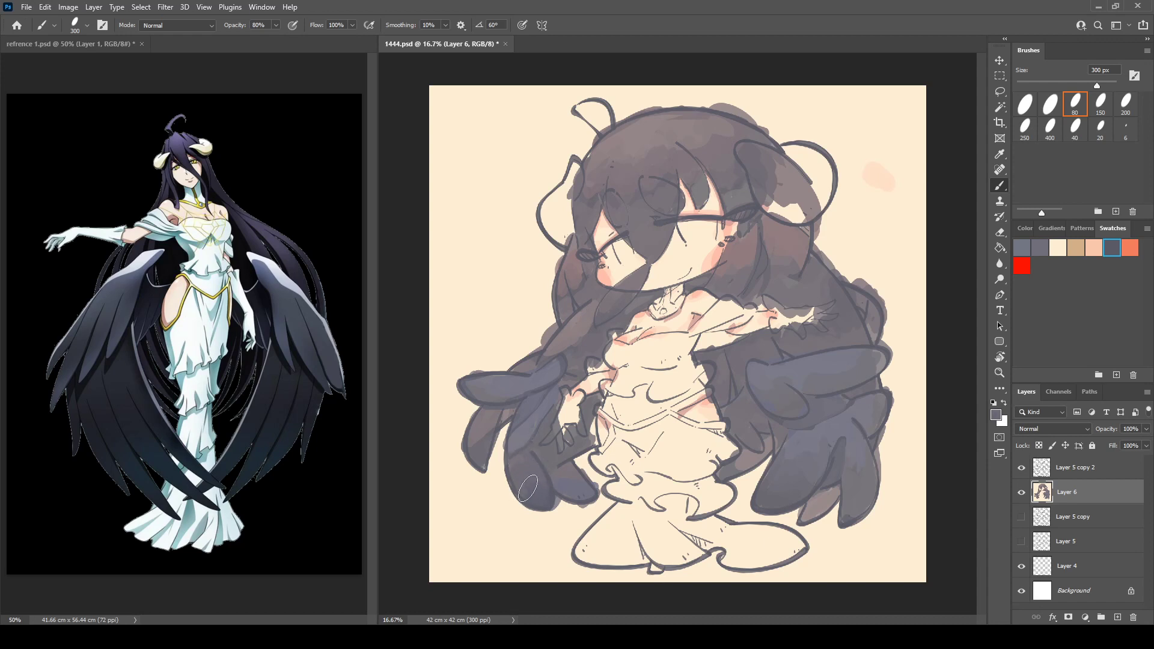
mouse_move(575, 494)
left_mouse_down()
mouse_move(586, 484)
mouse_move(566, 490)
mouse_move(561, 475)
mouse_move(580, 478)
left_mouse_up()
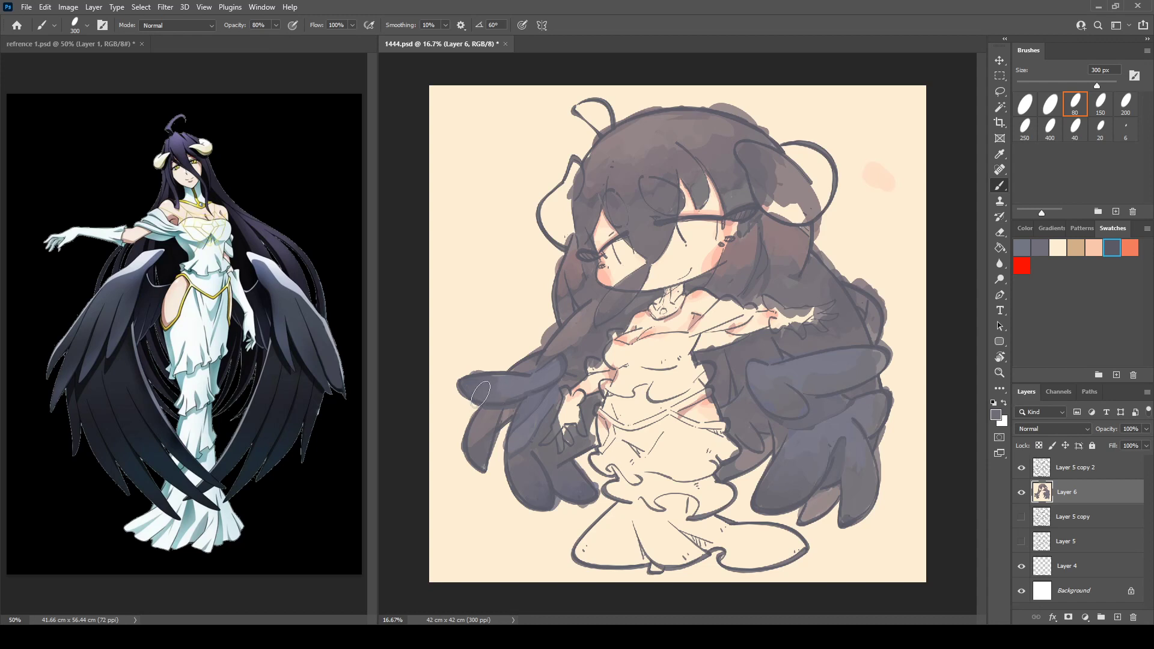
Step: Darken the right wing's lower feather tips and outer edge with tones sampled from the wing
left_click(761, 502, "alt")
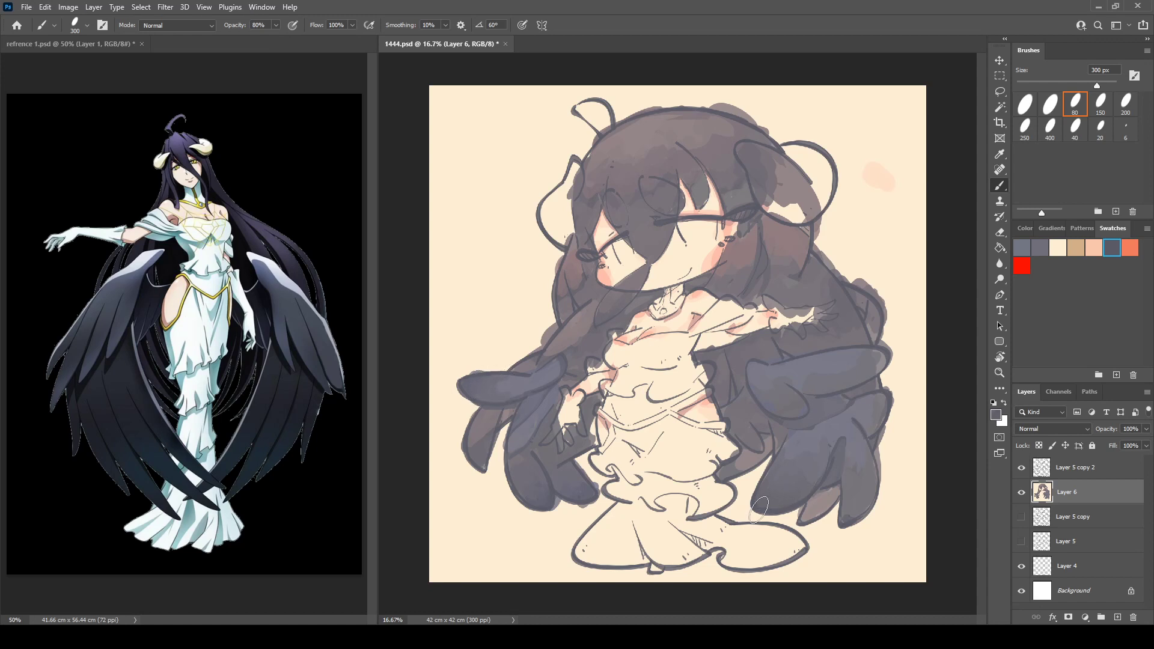
left_click(850, 511)
mouse_move(852, 516)
left_mouse_down()
mouse_move(873, 472)
mouse_move(862, 499)
mouse_move(847, 490)
mouse_move(851, 470)
mouse_move(862, 483)
mouse_move(872, 470)
mouse_move(868, 494)
mouse_move(872, 484)
mouse_move(849, 424)
mouse_move(852, 505)
mouse_move(883, 391)
mouse_move(879, 426)
mouse_move(873, 388)
mouse_move(817, 362)
mouse_move(873, 351)
mouse_move(854, 351)
mouse_move(820, 396)
mouse_move(795, 385)
mouse_move(865, 349)
left_mouse_up()
left_click(851, 485, "alt")
Step: Resample wing tones and refine the shading and edge of the right wing's uppermost feather
key("alt")
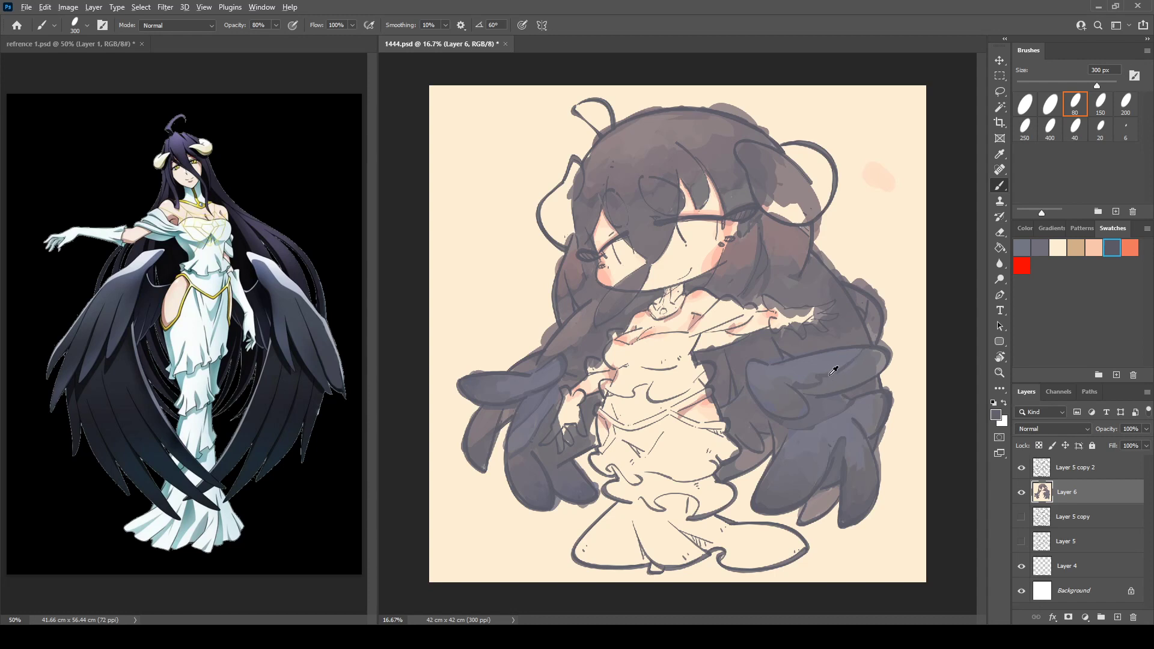
key("alt")
mouse_move(807, 390)
left_mouse_down()
mouse_move(849, 382)
mouse_move(830, 383)
mouse_move(881, 364)
left_mouse_up()
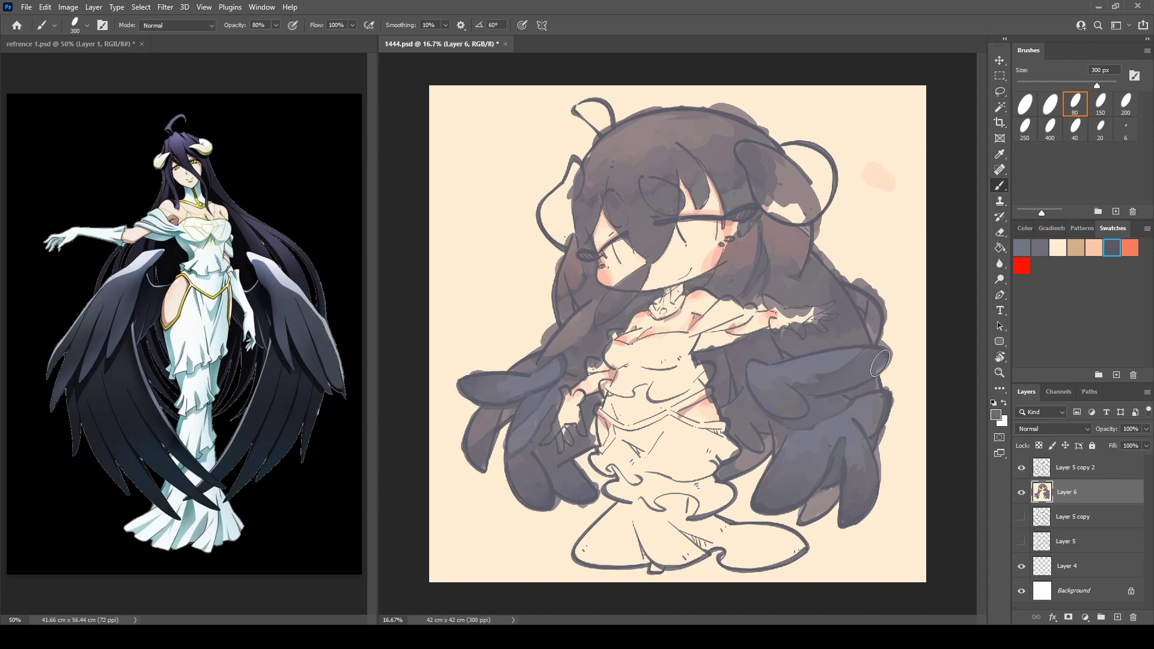
left_click(810, 374, "alt")
left_click_drag(809, 375, 814, 380)
Step: Paint warm brown tones over the crown and the hair beside the right cheek and behind the shoulder
key("alt")
mouse_move(620, 155)
left_mouse_down()
mouse_move(704, 142)
mouse_move(707, 119)
left_mouse_up()
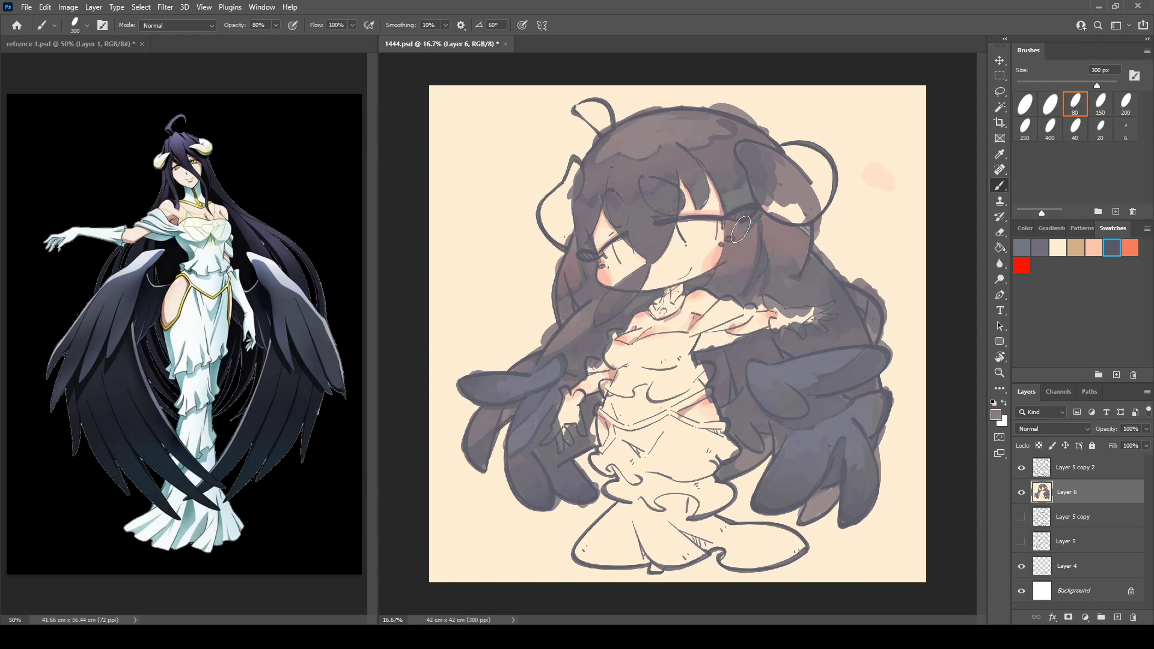
mouse_move(741, 229)
left_mouse_down()
mouse_move(756, 220)
mouse_move(738, 236)
mouse_move(756, 223)
mouse_move(747, 242)
left_mouse_up()
left_click(731, 264, "alt")
left_click(798, 234, "alt")
mouse_move(799, 271)
left_mouse_down()
mouse_move(783, 286)
mouse_move(840, 281)
left_mouse_up()
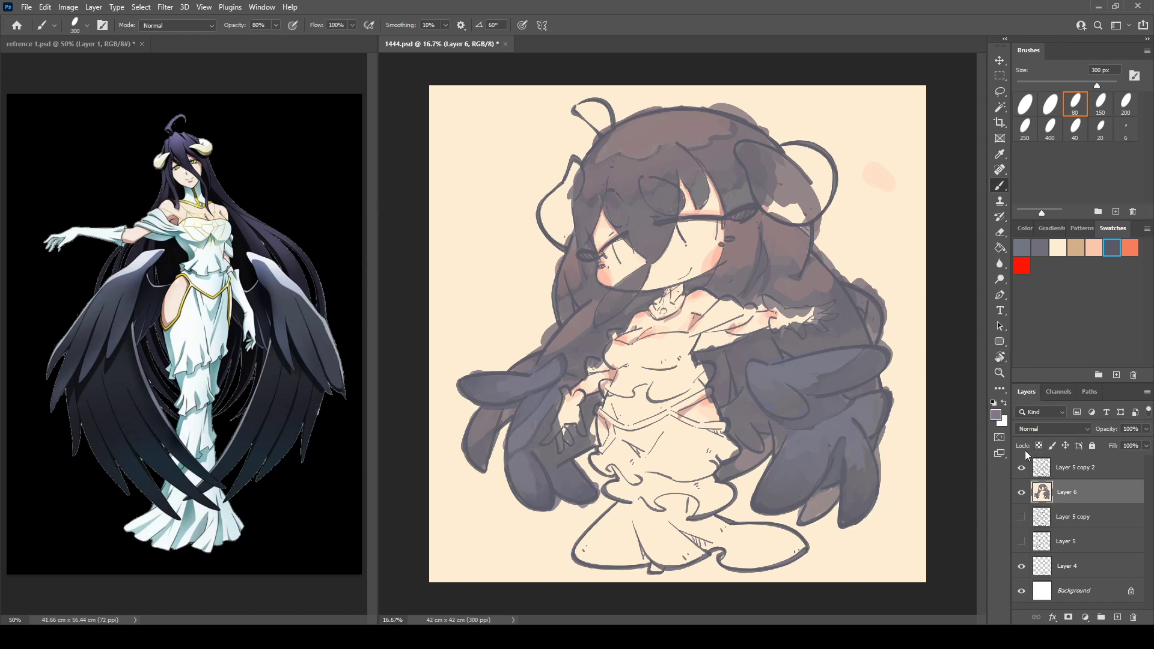
Step: Choose a muted purple brush colour and tint the crown and the long hair on both sides
key("i")
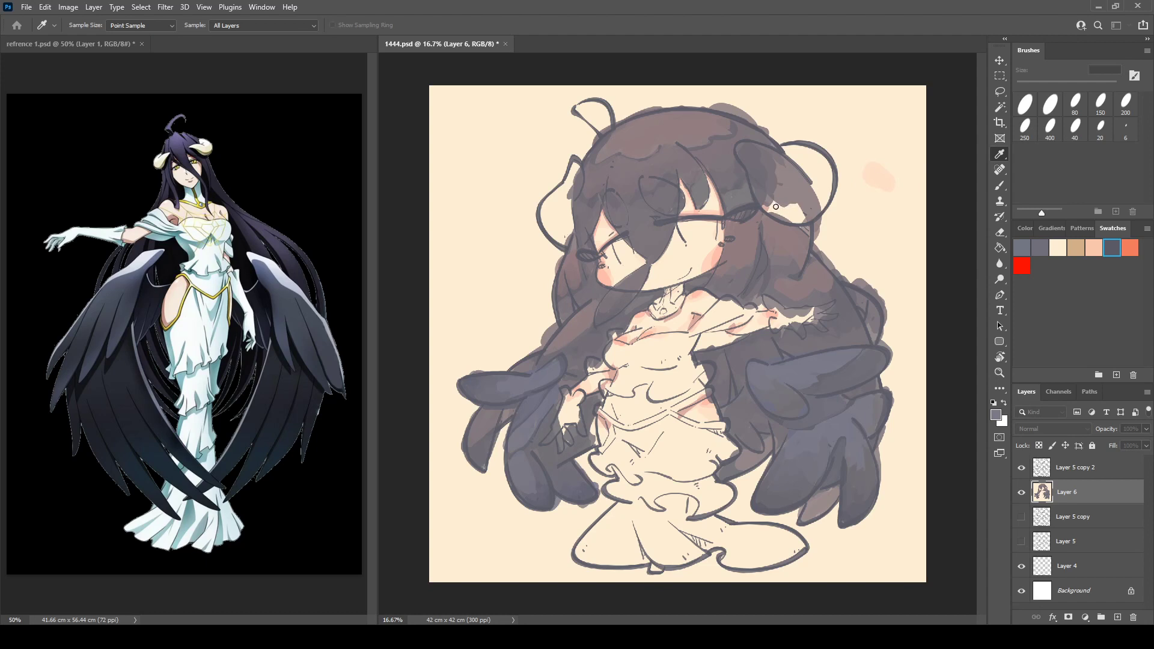
key("b")
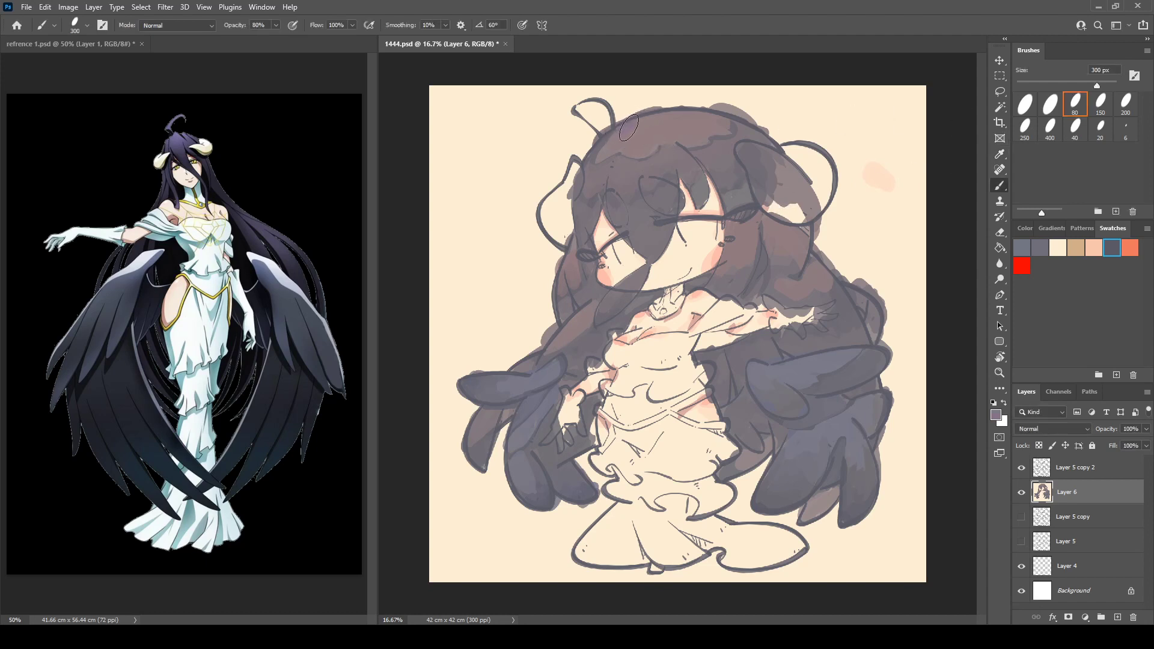
left_click_drag(629, 128, 664, 117)
Step: Choose a stronger blue brush colour and add highlight patches to the feathers of both wings
key("i")
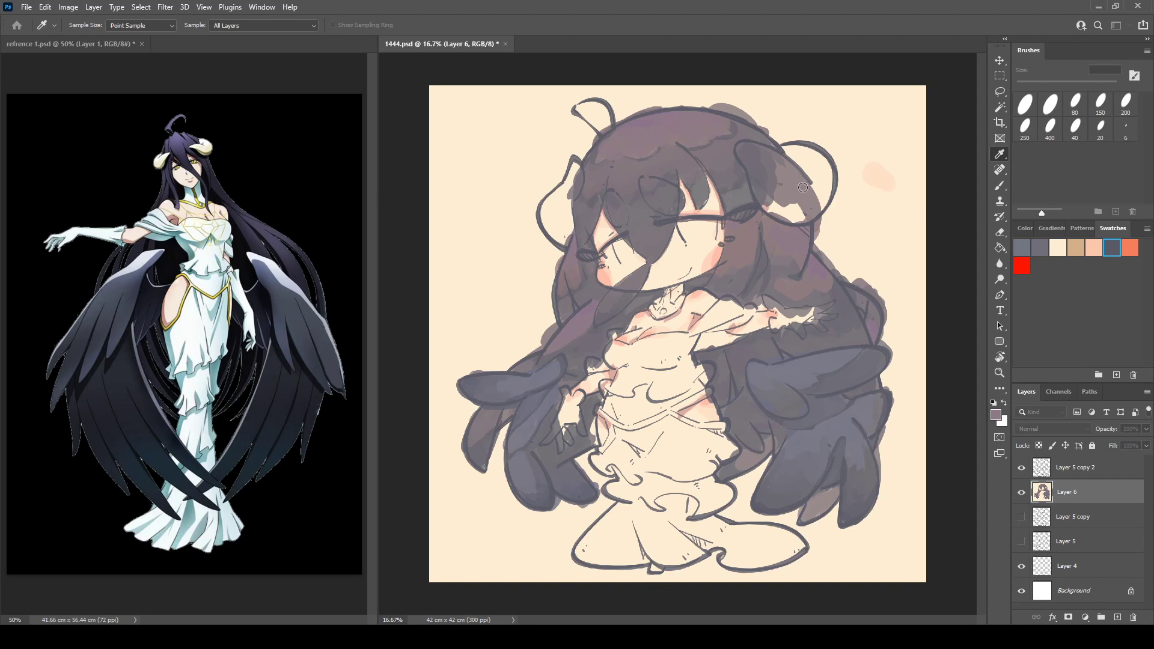
left_click(1006, 128)
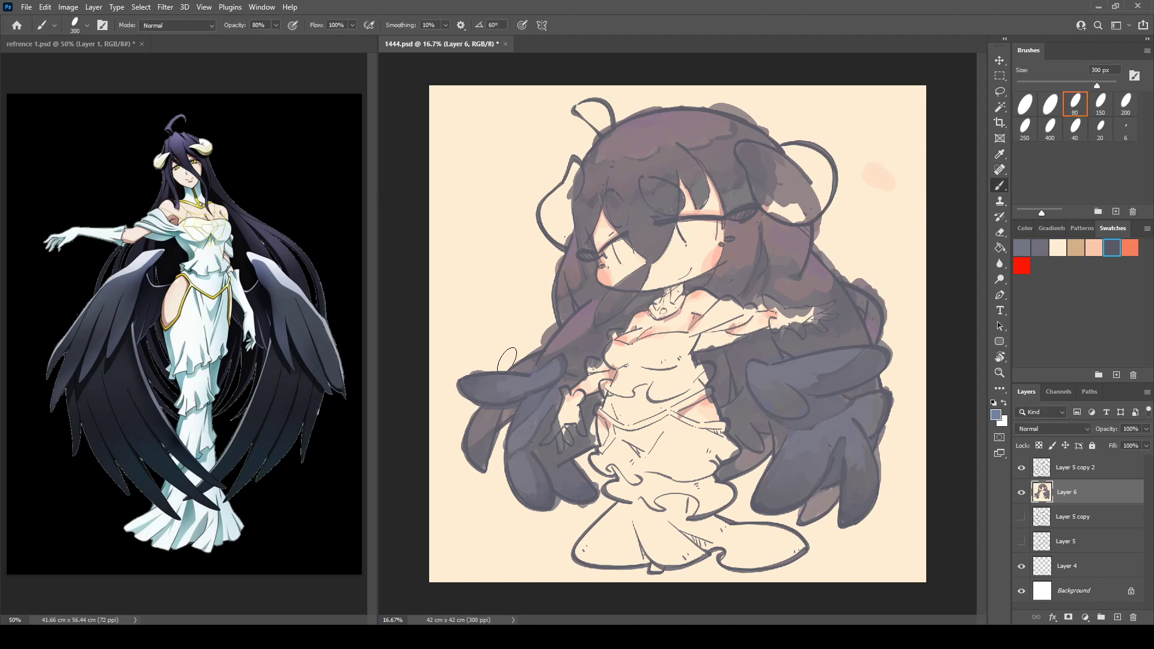
mouse_move(536, 384)
left_mouse_down()
mouse_move(497, 377)
mouse_move(543, 370)
left_mouse_up()
mouse_move(528, 440)
left_mouse_down()
mouse_move(522, 475)
mouse_move(512, 463)
left_mouse_up()
left_click_drag(854, 354, 870, 348)
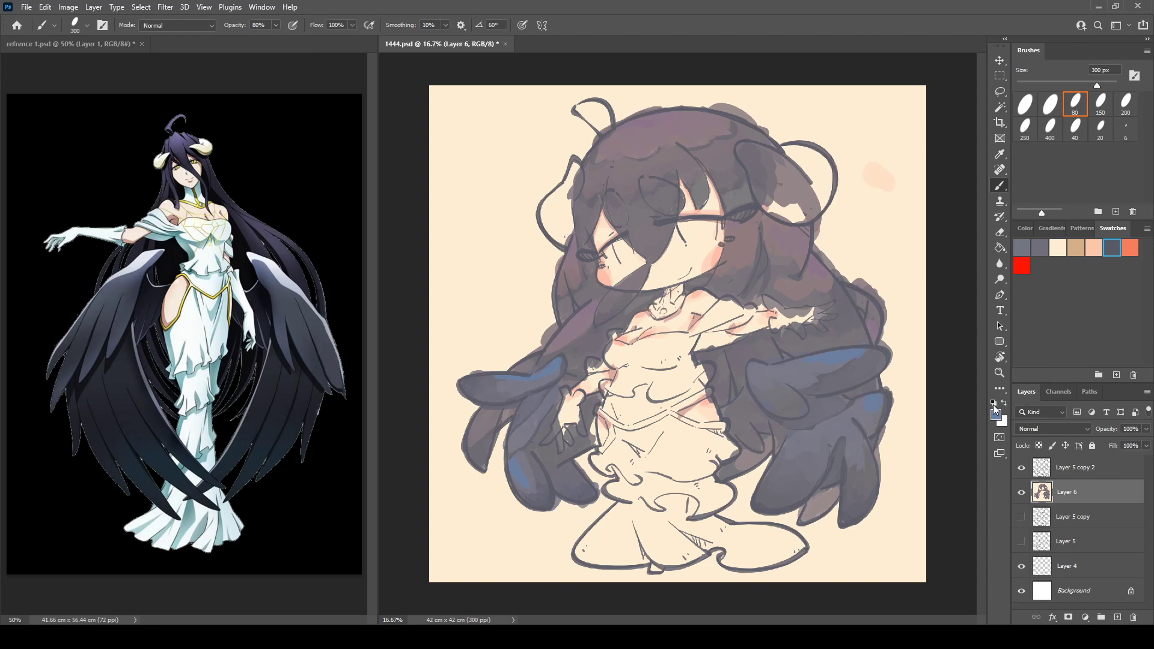
Step: Choose a very pale blue-white brush colour and paint the base of both horns and the neck choker
key("i")
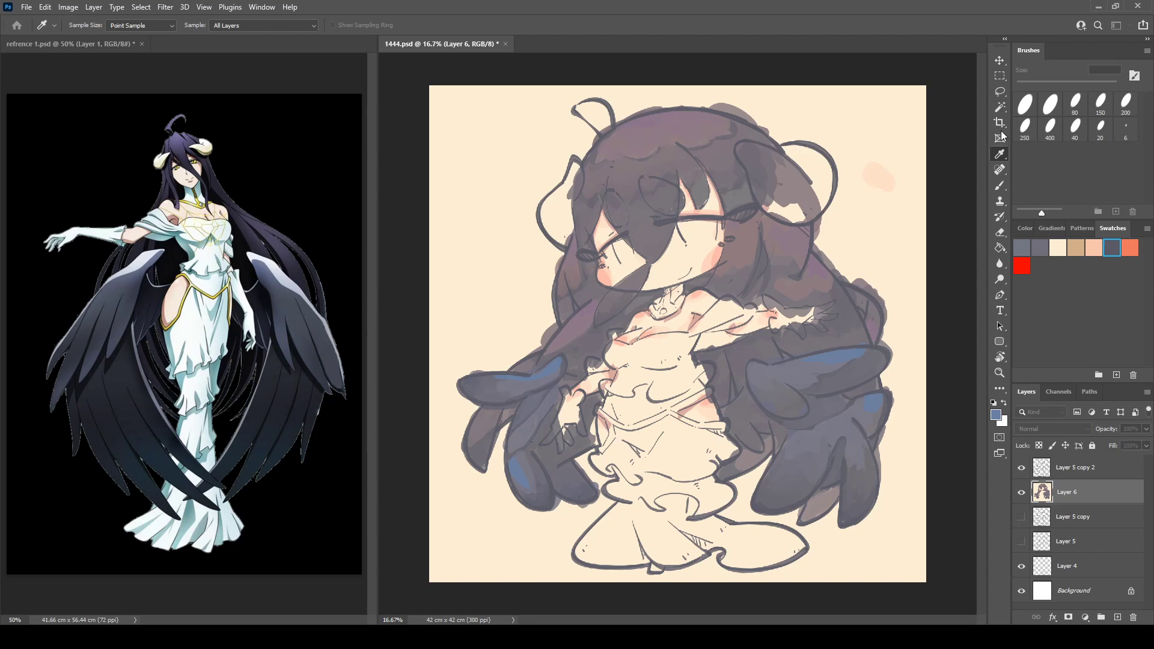
left_click(857, 118)
mouse_move(566, 181)
left_mouse_down()
mouse_move(574, 172)
mouse_move(565, 198)
mouse_move(570, 180)
left_mouse_up()
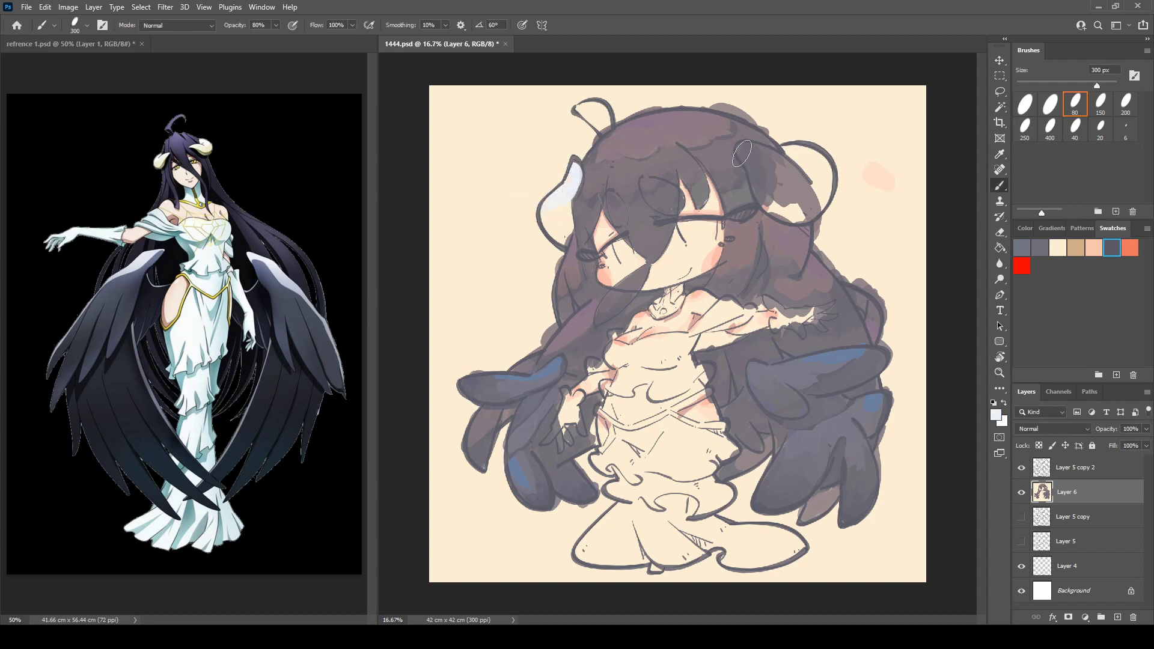
mouse_move(741, 154)
left_mouse_down()
mouse_move(799, 182)
mouse_move(757, 153)
mouse_move(811, 179)
left_mouse_up()
left_click_drag(792, 141, 822, 169)
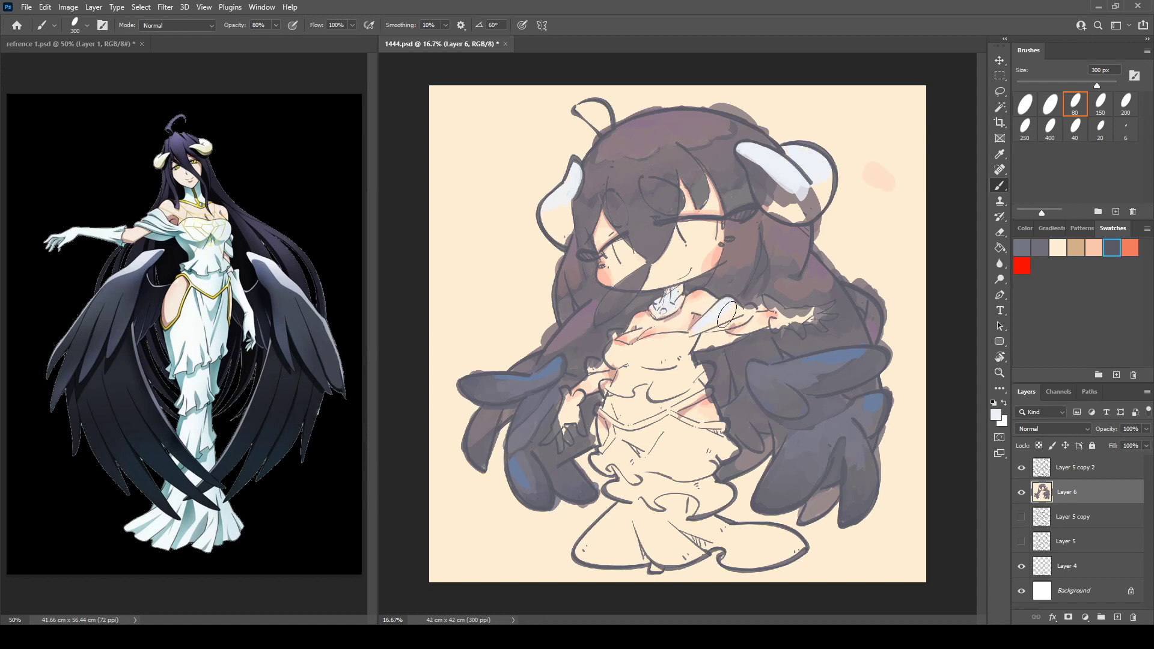
Step: Fill the off-shoulder sleeves and the dress bodice down to the waist with the pale blue-white
left_click_drag(727, 314, 749, 314)
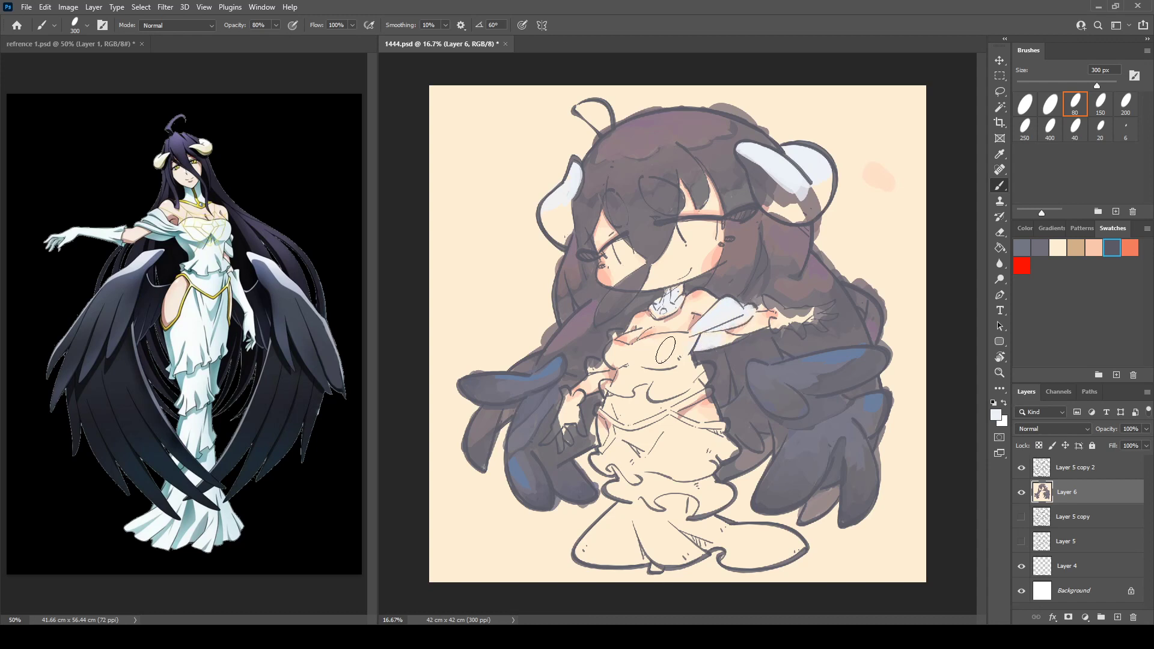
mouse_move(665, 350)
left_mouse_down()
mouse_move(687, 342)
mouse_move(635, 348)
left_mouse_up()
left_click(611, 335)
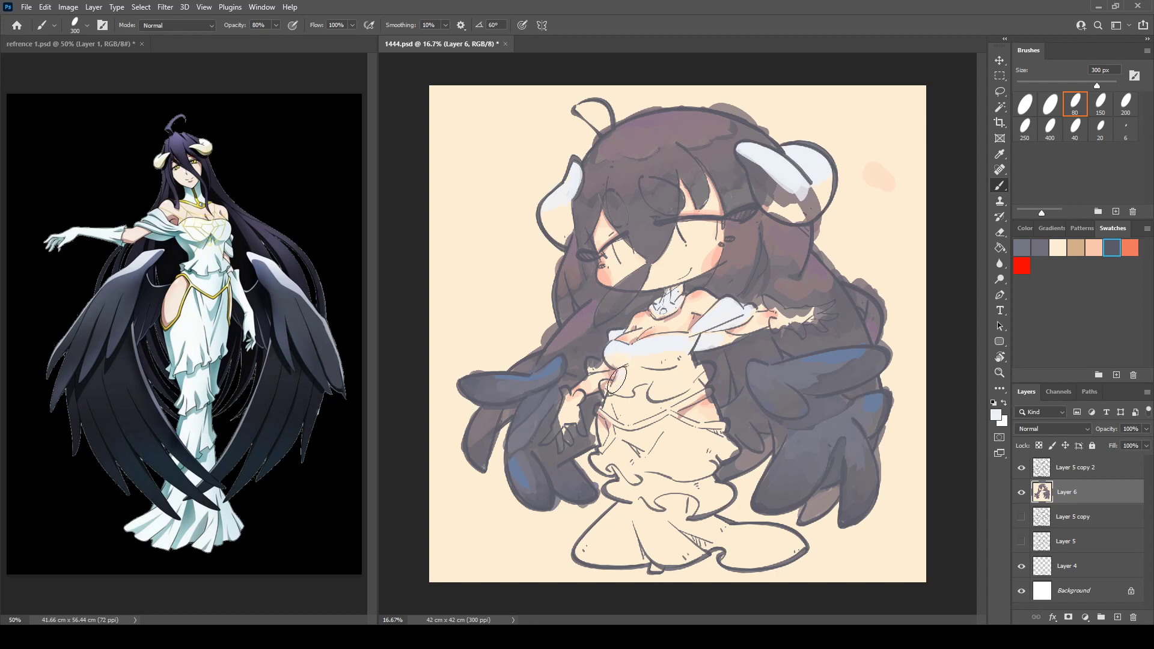
mouse_move(616, 382)
left_mouse_down()
mouse_move(654, 384)
mouse_move(599, 383)
mouse_move(621, 394)
mouse_move(615, 404)
mouse_move(670, 403)
mouse_move(603, 379)
left_mouse_up()
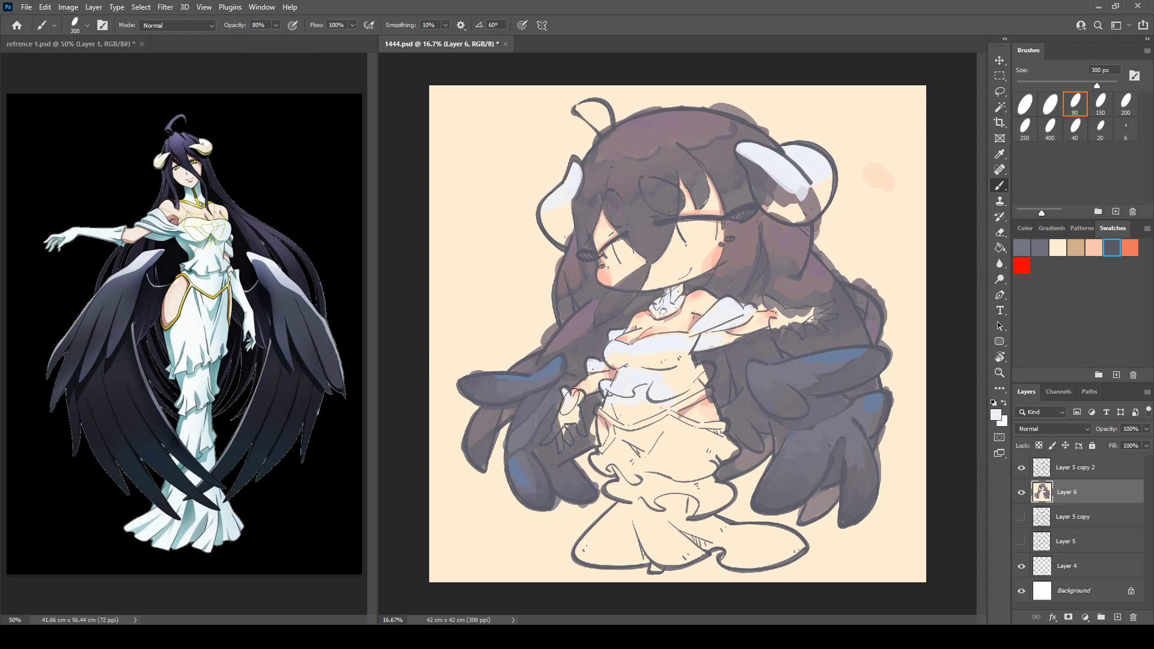
Step: Paint both gloves and the skirt tiers down to the flared hem with the pale white
mouse_move(570, 403)
left_mouse_down()
mouse_move(582, 400)
mouse_move(549, 439)
mouse_move(564, 420)
left_mouse_up()
mouse_move(564, 432)
left_mouse_down()
mouse_move(578, 413)
mouse_move(584, 428)
left_mouse_up()
mouse_move(764, 297)
left_mouse_down()
mouse_move(781, 313)
mouse_move(773, 301)
mouse_move(812, 309)
mouse_move(790, 319)
mouse_move(825, 307)
mouse_move(785, 329)
left_mouse_up()
mouse_move(651, 434)
left_mouse_down()
mouse_move(647, 472)
mouse_move(599, 461)
mouse_move(617, 472)
mouse_move(671, 466)
mouse_move(706, 458)
left_mouse_up()
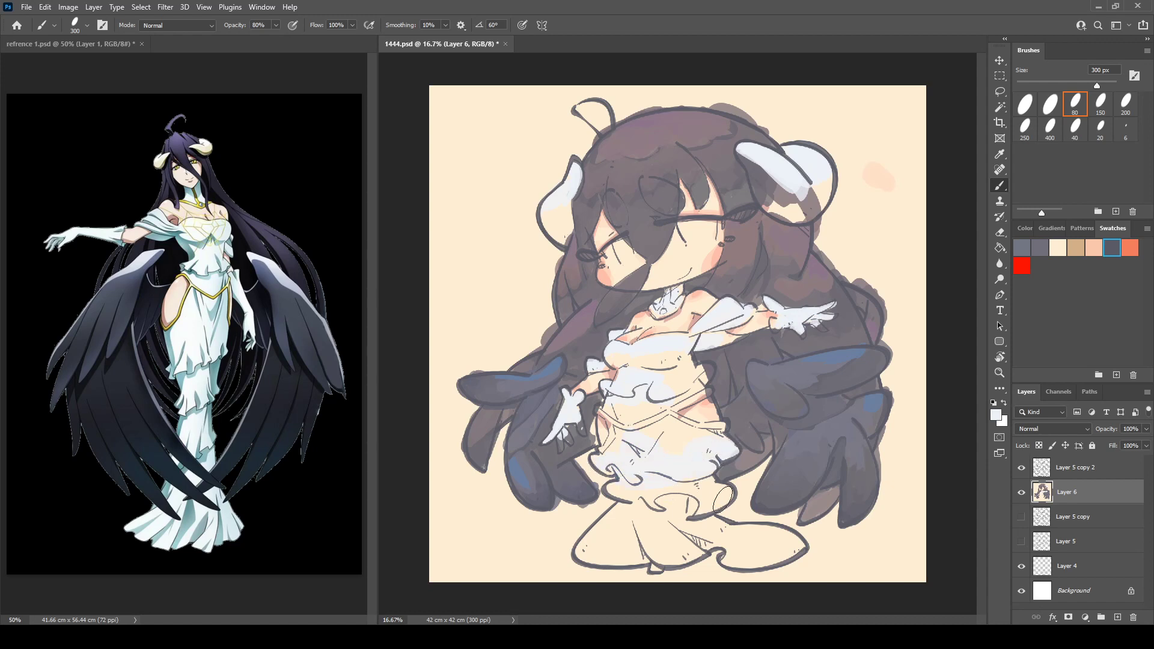
mouse_move(716, 511)
left_mouse_down()
mouse_move(591, 542)
mouse_move(617, 553)
mouse_move(604, 553)
mouse_move(803, 544)
left_mouse_up()
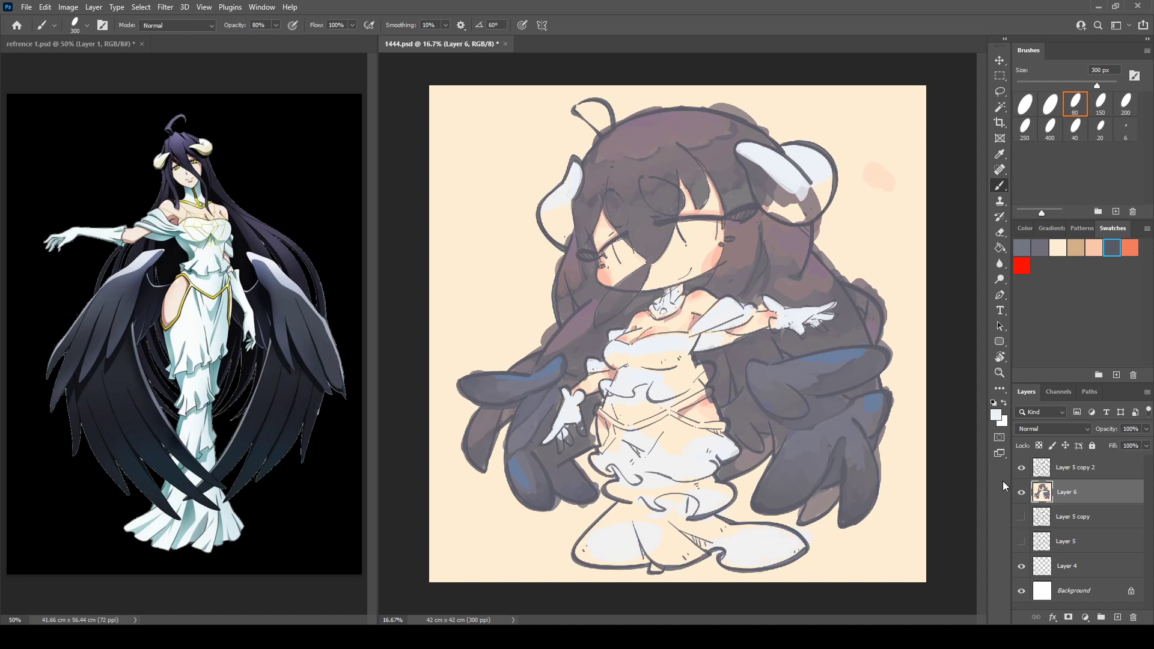
Step: Choose a light blue-grey brush colour and shade both horns, the choker and the sleeve beside the outstretched arm
key("i")
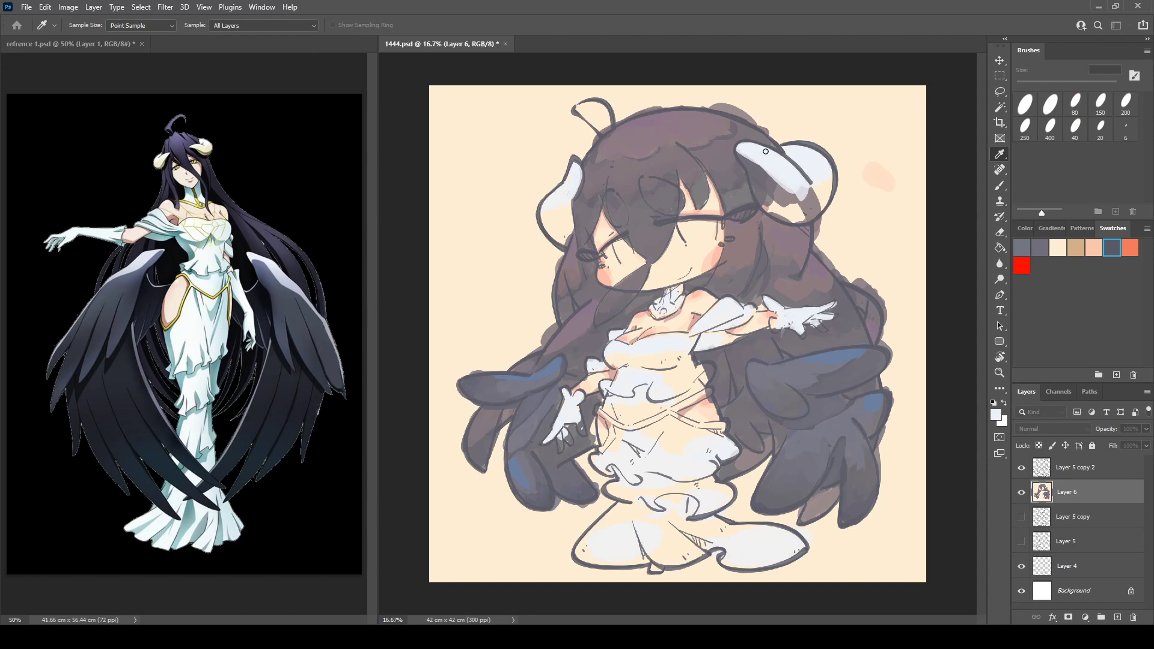
key("b")
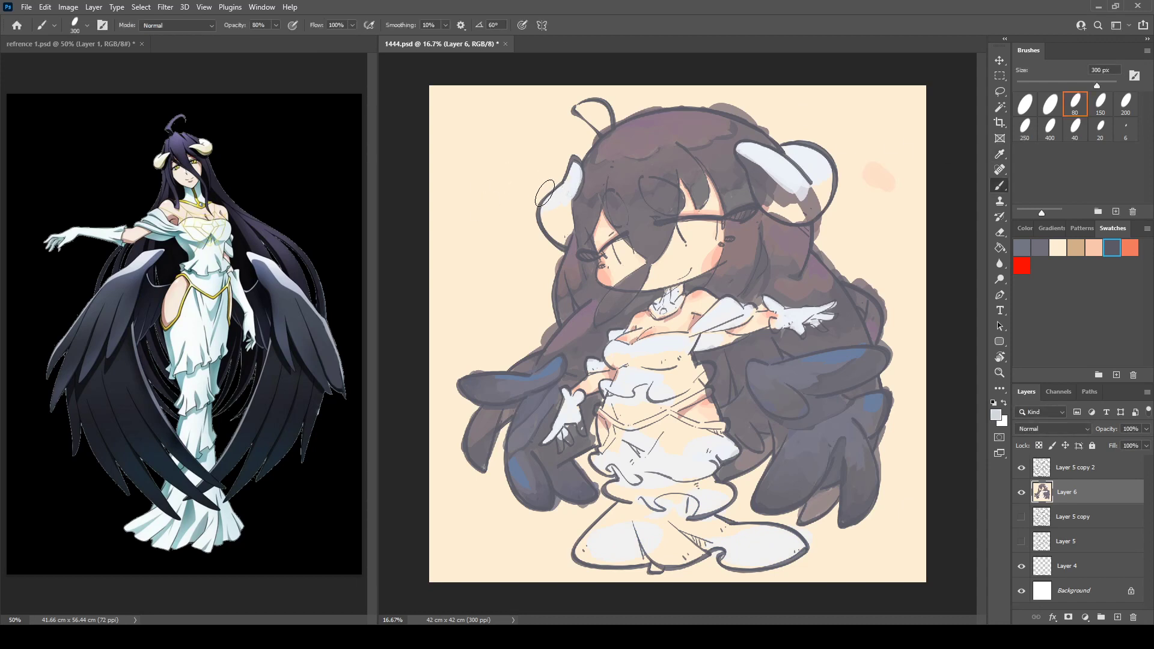
left_click_drag(546, 220, 566, 233)
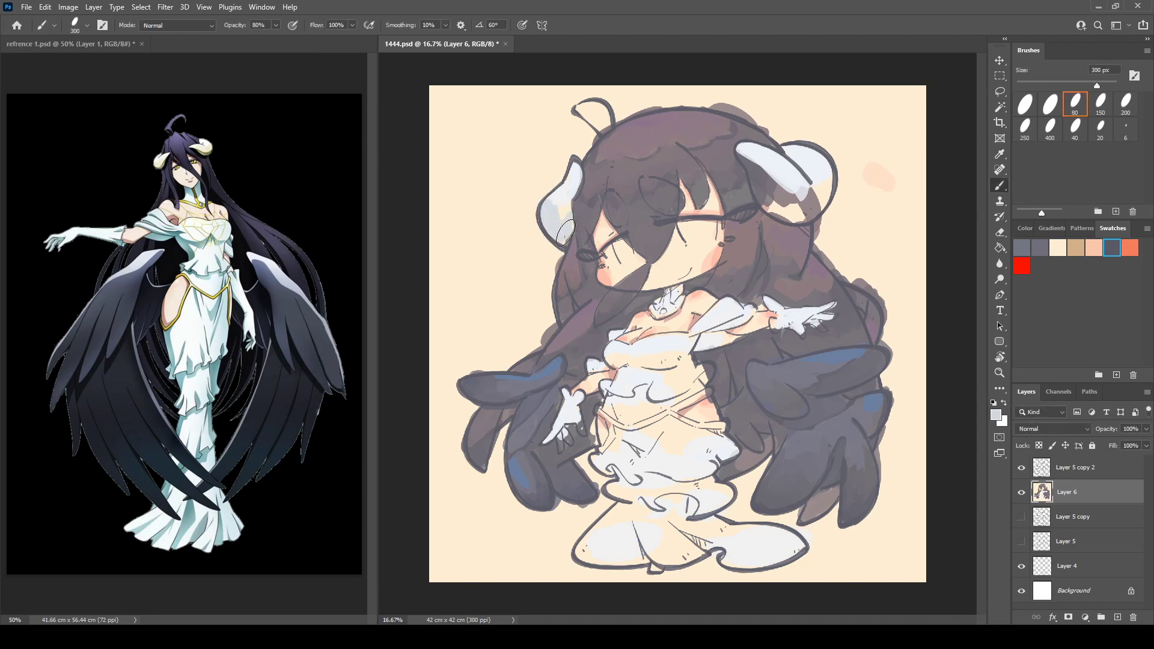
mouse_move(762, 190)
left_mouse_down()
mouse_move(797, 206)
mouse_move(761, 177)
mouse_move(784, 208)
mouse_move(758, 179)
mouse_move(802, 206)
mouse_move(826, 205)
mouse_move(813, 209)
mouse_move(823, 182)
left_mouse_up()
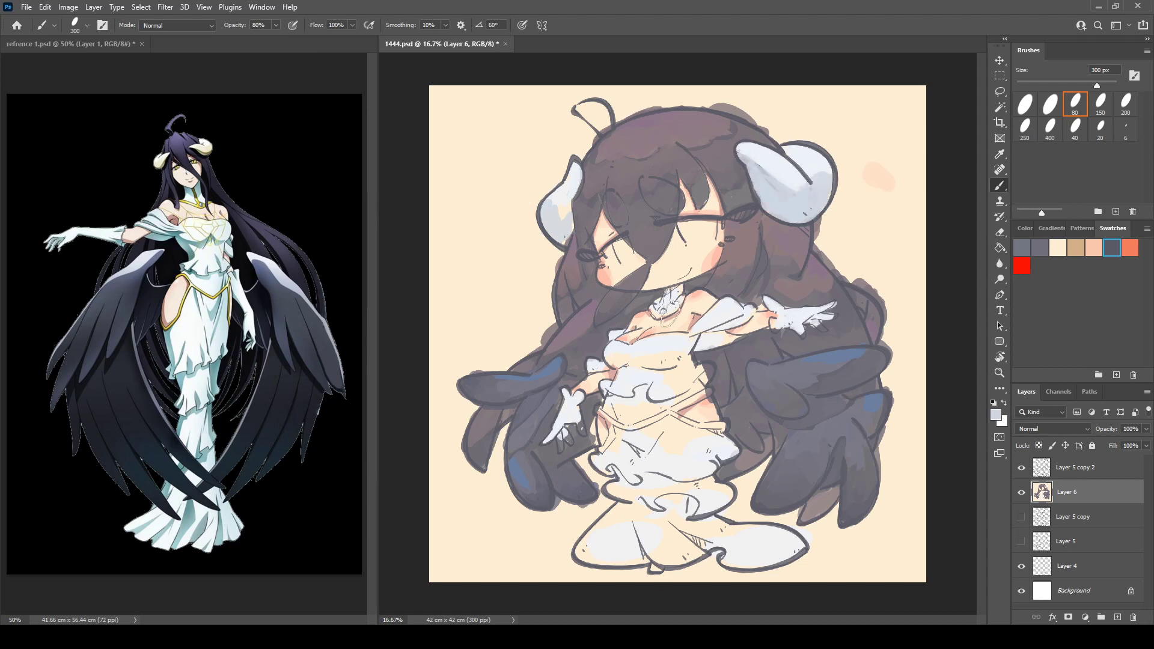
left_click_drag(666, 319, 675, 287)
left_click_drag(707, 339, 719, 330)
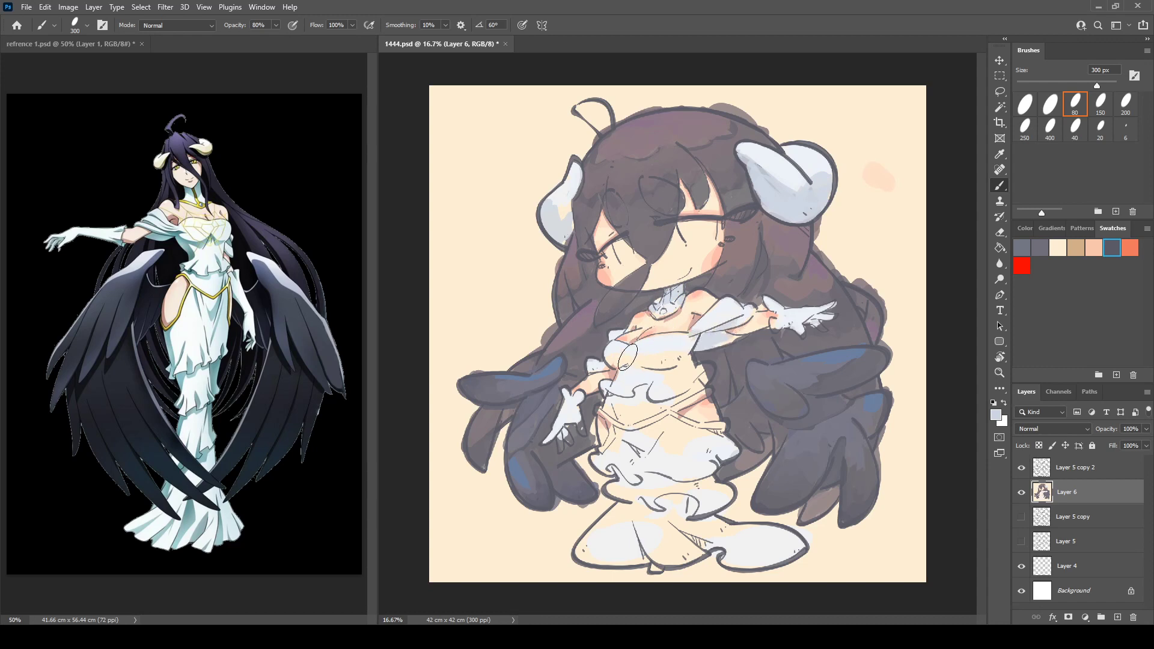
Step: Shade the bodice, the hip section and the lower skirt folds with the light blue-grey
mouse_move(619, 359)
left_mouse_down()
mouse_move(680, 356)
mouse_move(670, 377)
mouse_move(654, 373)
mouse_move(684, 361)
mouse_move(703, 369)
mouse_move(686, 392)
mouse_move(644, 406)
mouse_move(611, 398)
mouse_move(625, 413)
mouse_move(677, 364)
mouse_move(671, 350)
mouse_move(601, 471)
mouse_move(629, 485)
mouse_move(705, 477)
mouse_move(683, 474)
mouse_move(719, 470)
left_mouse_up()
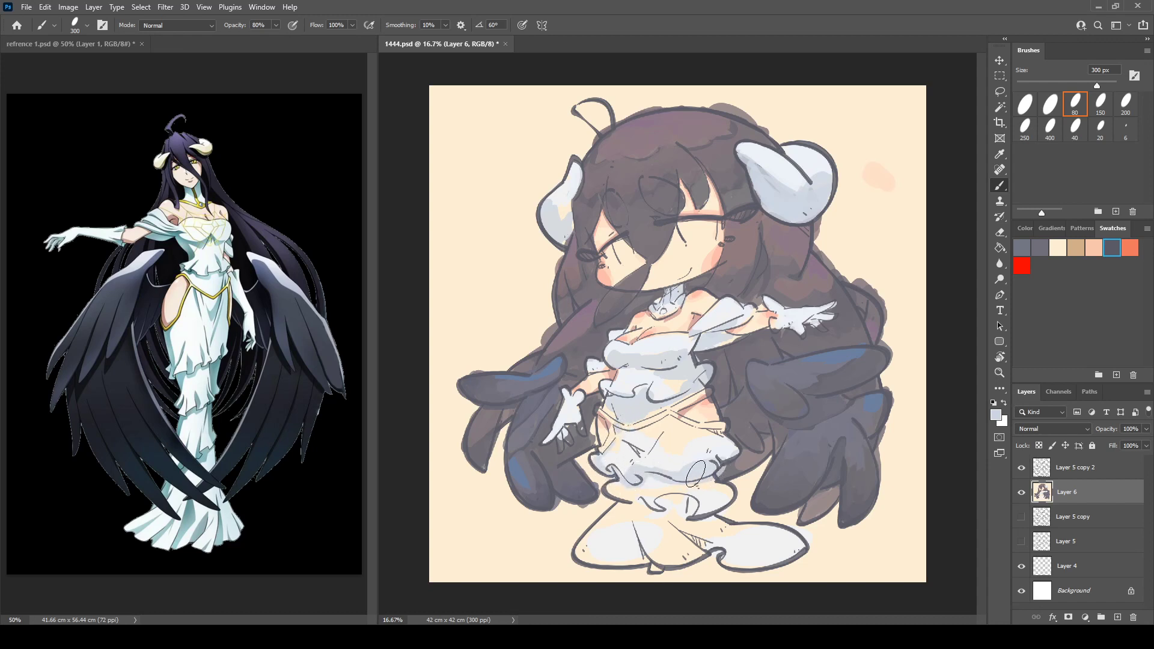
left_click_drag(652, 439, 646, 440)
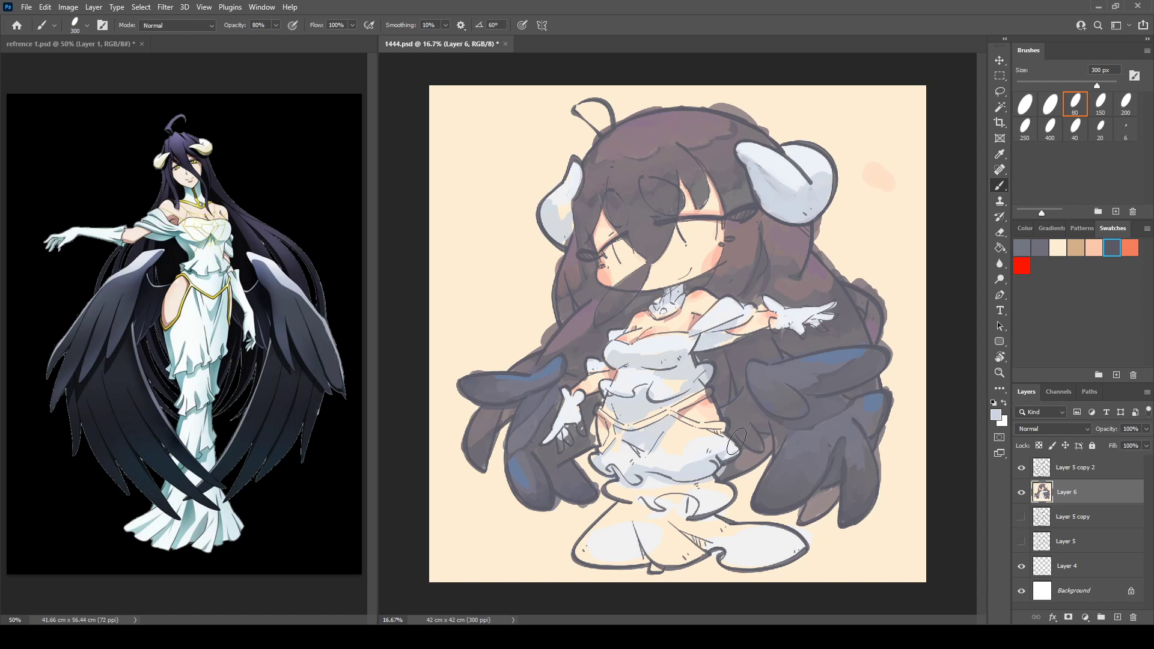
left_click_drag(724, 438, 689, 428)
mouse_move(673, 490)
left_mouse_down()
mouse_move(687, 510)
mouse_move(679, 533)
mouse_move(634, 518)
mouse_move(678, 540)
mouse_move(671, 551)
mouse_move(629, 515)
mouse_move(654, 495)
left_mouse_up()
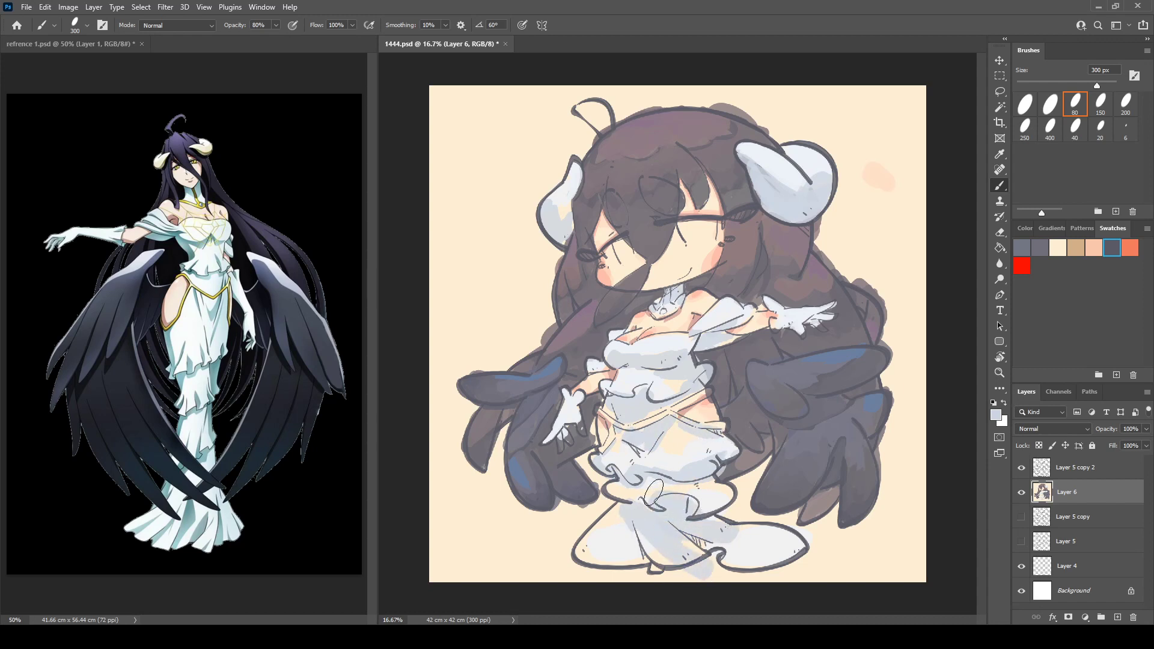
Step: Add light blue-grey shading to both gloves and the small sleeve by the lowered arm
mouse_move(790, 326)
left_mouse_down()
mouse_move(773, 324)
mouse_move(802, 328)
mouse_move(795, 336)
mouse_move(829, 317)
left_mouse_up()
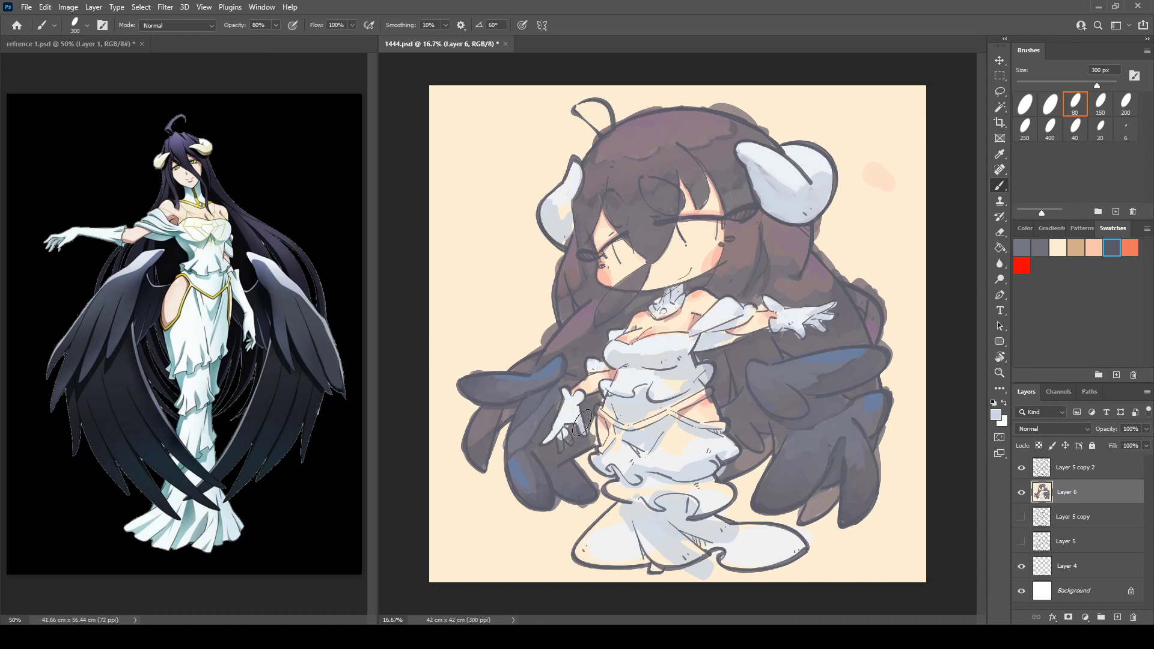
left_click_drag(565, 433, 561, 452)
left_click_drag(604, 371, 614, 340)
Step: Choose a warm beige-grey brush colour and shade the lower parts of both horns, the sleeve and the outstretched glove
key("i")
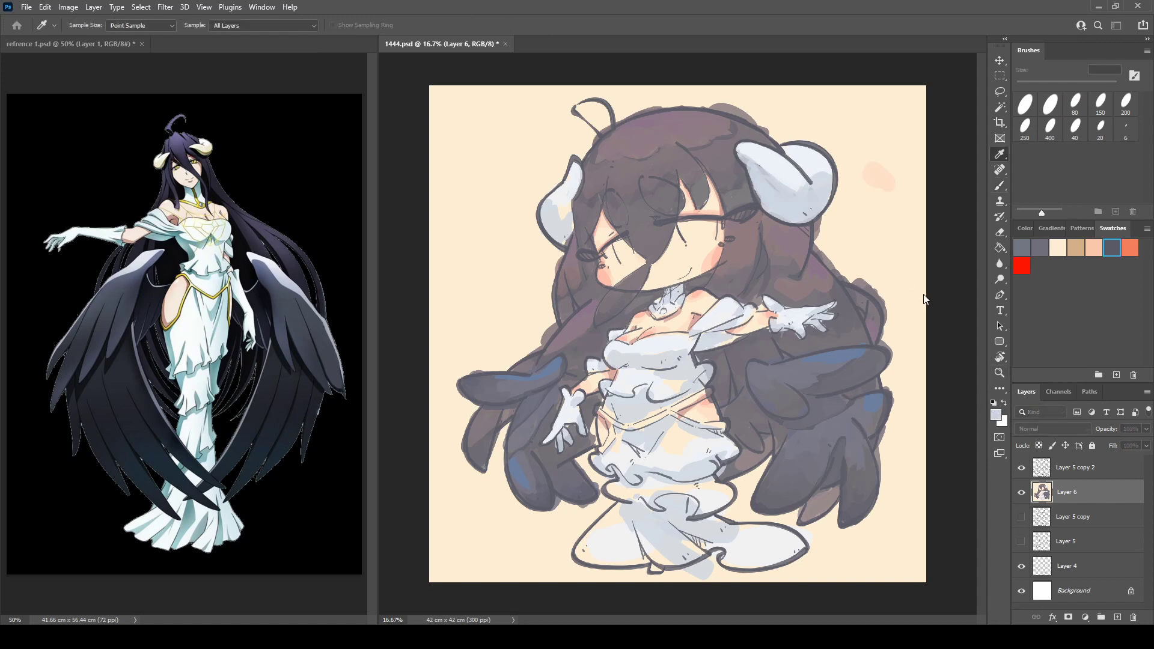
key("b")
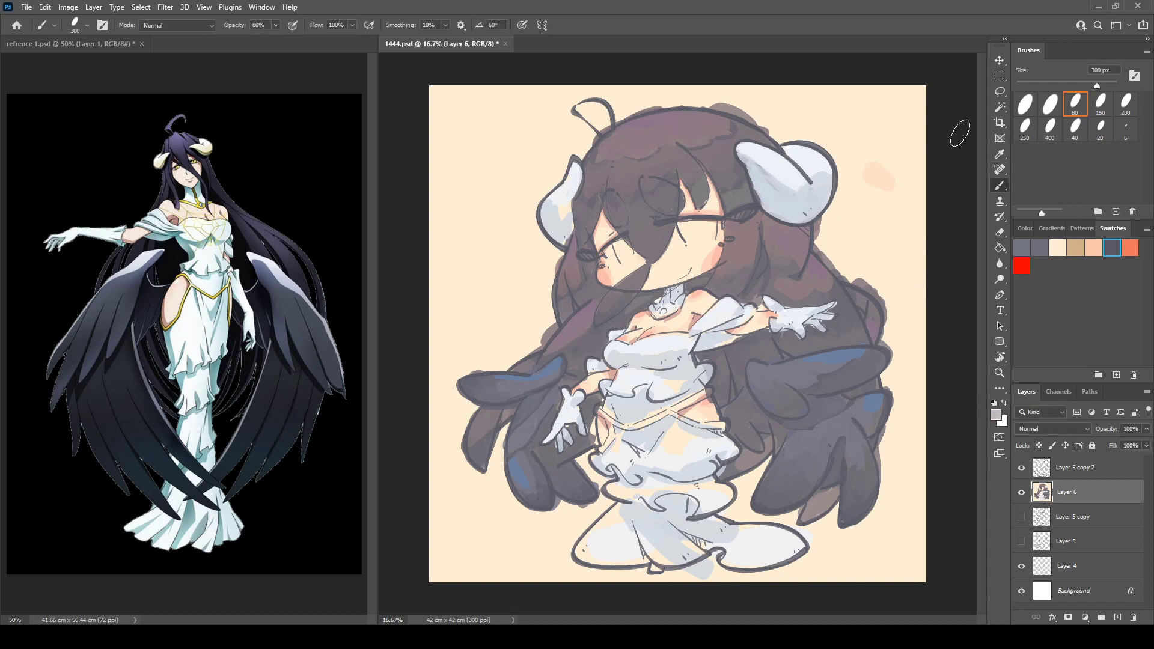
mouse_move(564, 208)
left_mouse_down()
mouse_move(545, 232)
mouse_move(566, 232)
mouse_move(543, 232)
left_mouse_up()
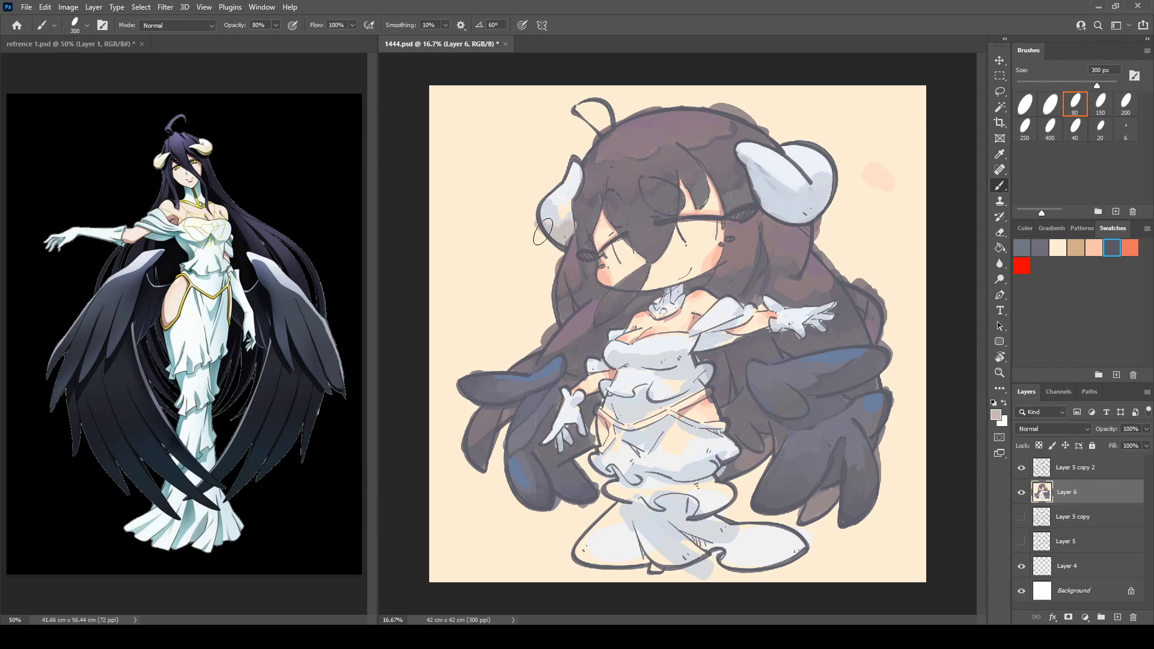
left_click_drag(765, 206, 815, 213)
left_click_drag(705, 341, 717, 336)
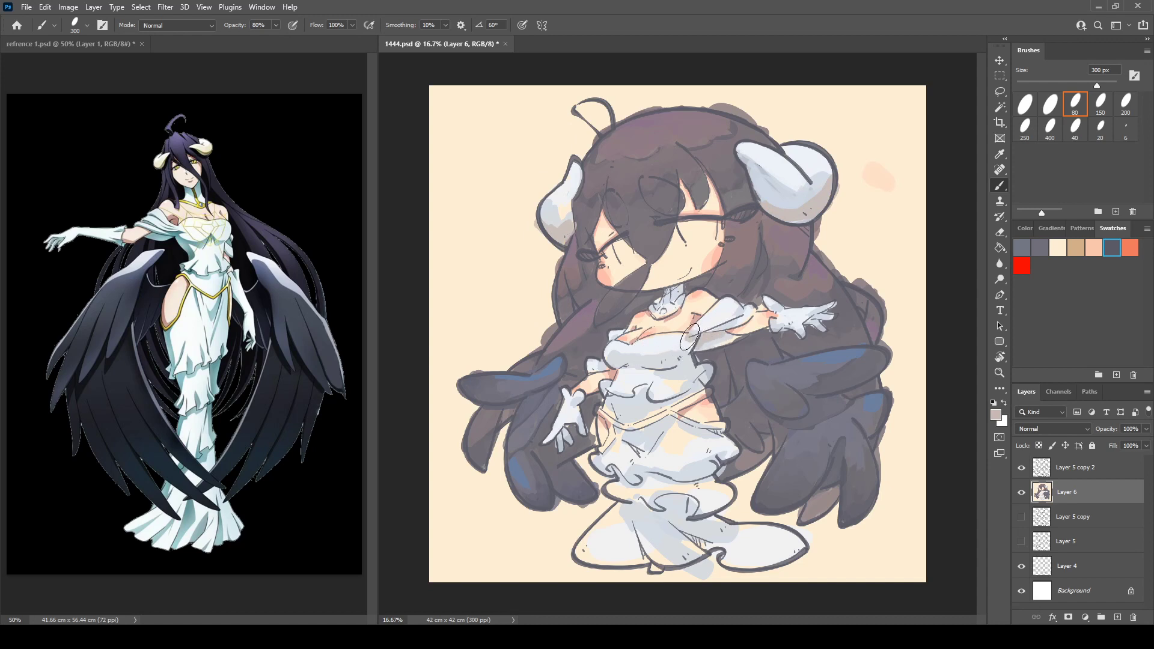
mouse_move(694, 339)
left_mouse_down()
mouse_move(741, 311)
mouse_move(708, 331)
mouse_move(784, 309)
mouse_move(770, 305)
mouse_move(774, 332)
mouse_move(826, 309)
left_mouse_up()
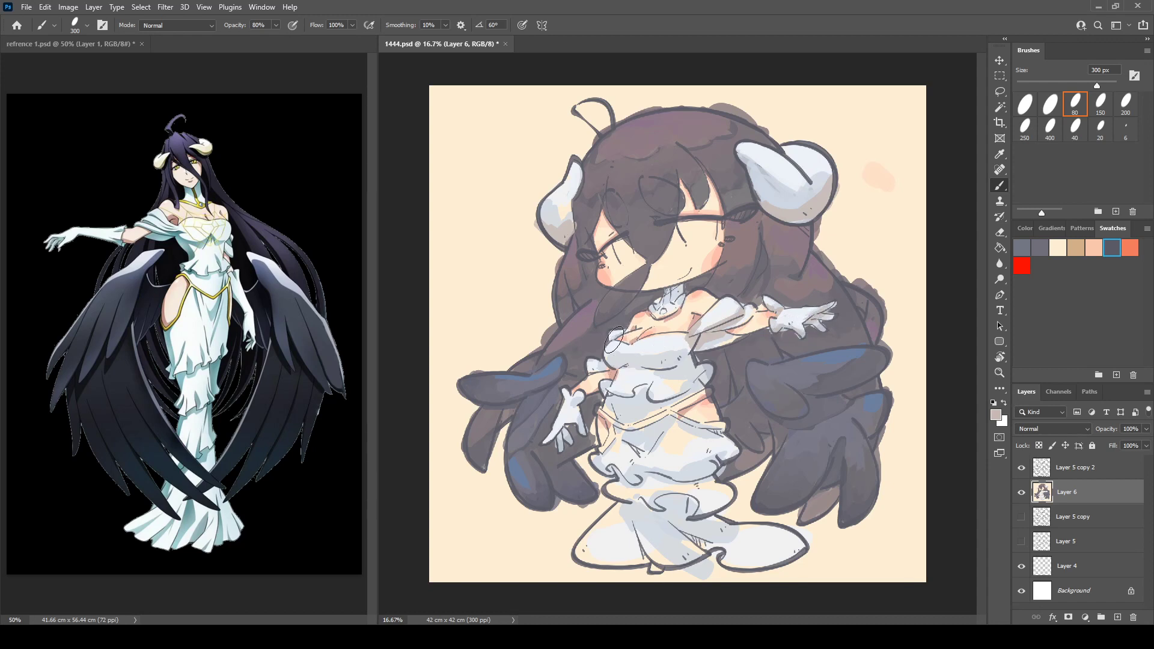
Step: Add warm beige-grey shadows to the bodice, the skirt ruffles and both ends of the flared hem
mouse_move(614, 339)
left_mouse_down()
mouse_move(614, 370)
mouse_move(668, 369)
left_mouse_up()
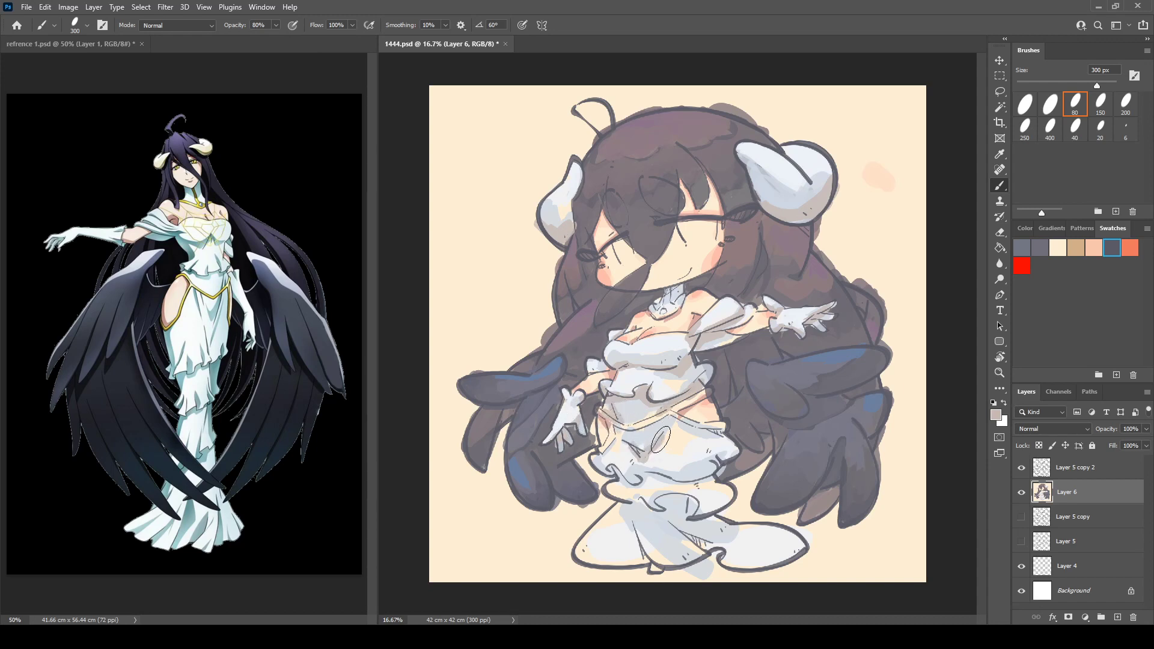
mouse_move(599, 469)
left_mouse_down()
mouse_move(645, 481)
mouse_move(714, 467)
mouse_move(659, 497)
mouse_move(668, 481)
mouse_move(731, 498)
left_mouse_up()
mouse_move(632, 508)
left_mouse_down()
mouse_move(689, 513)
mouse_move(675, 518)
mouse_move(702, 536)
left_mouse_up()
left_click_drag(580, 549, 584, 560)
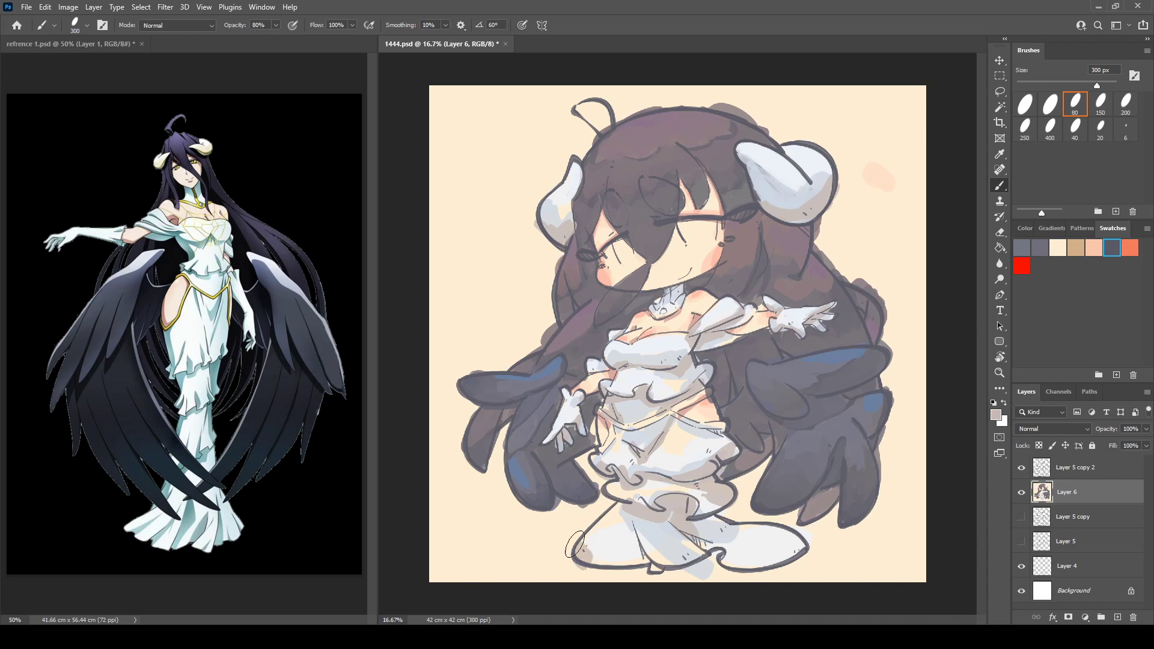
mouse_move(747, 564)
left_mouse_down()
mouse_move(792, 554)
mouse_move(774, 545)
left_mouse_up()
Step: Choose a near-white brush colour and paint highlights on the horns, bodice, skirt ruffles and flared hem
key("i")
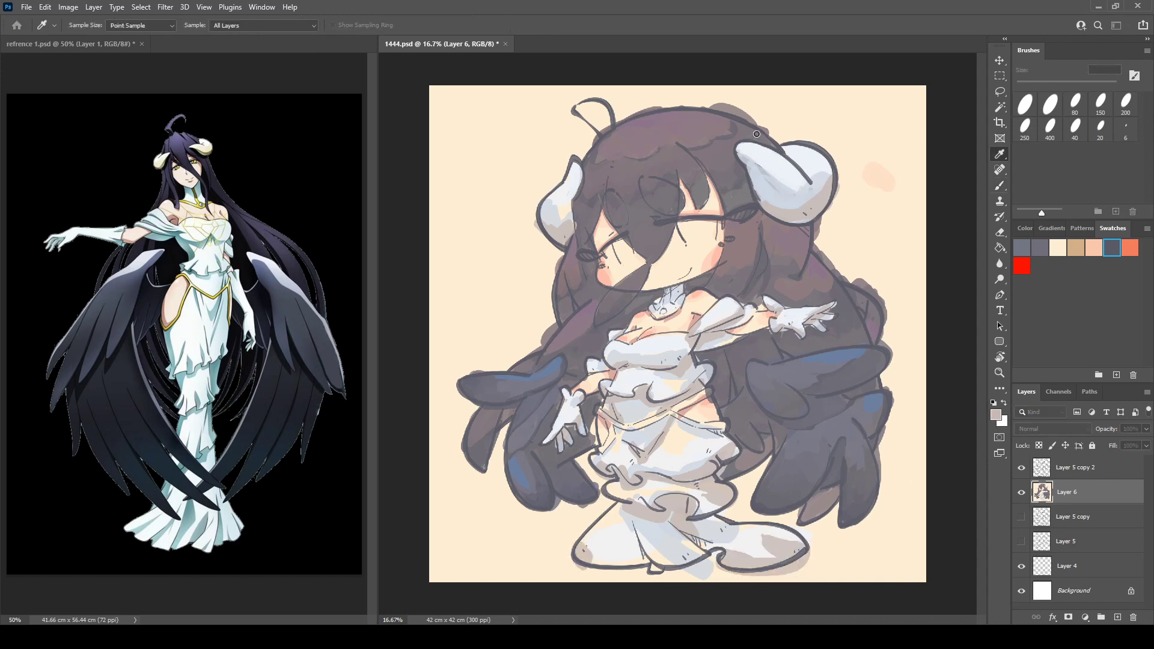
key("b")
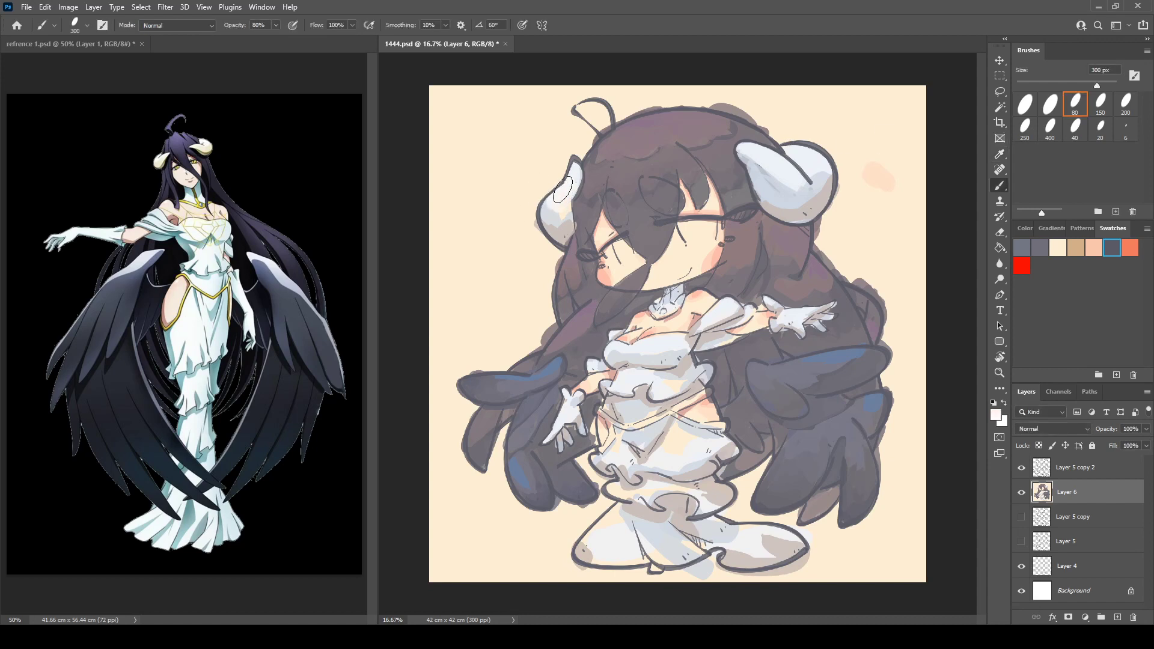
left_click_drag(760, 150, 788, 176)
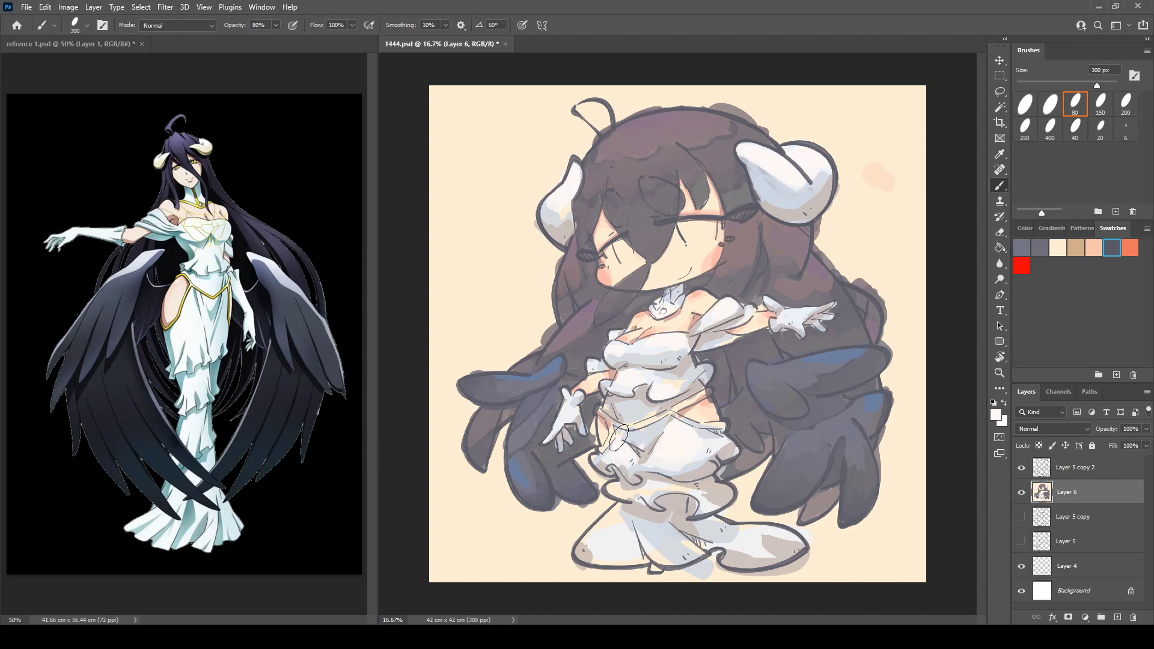
mouse_move(660, 494)
left_mouse_down()
mouse_move(647, 491)
mouse_move(701, 504)
left_mouse_up()
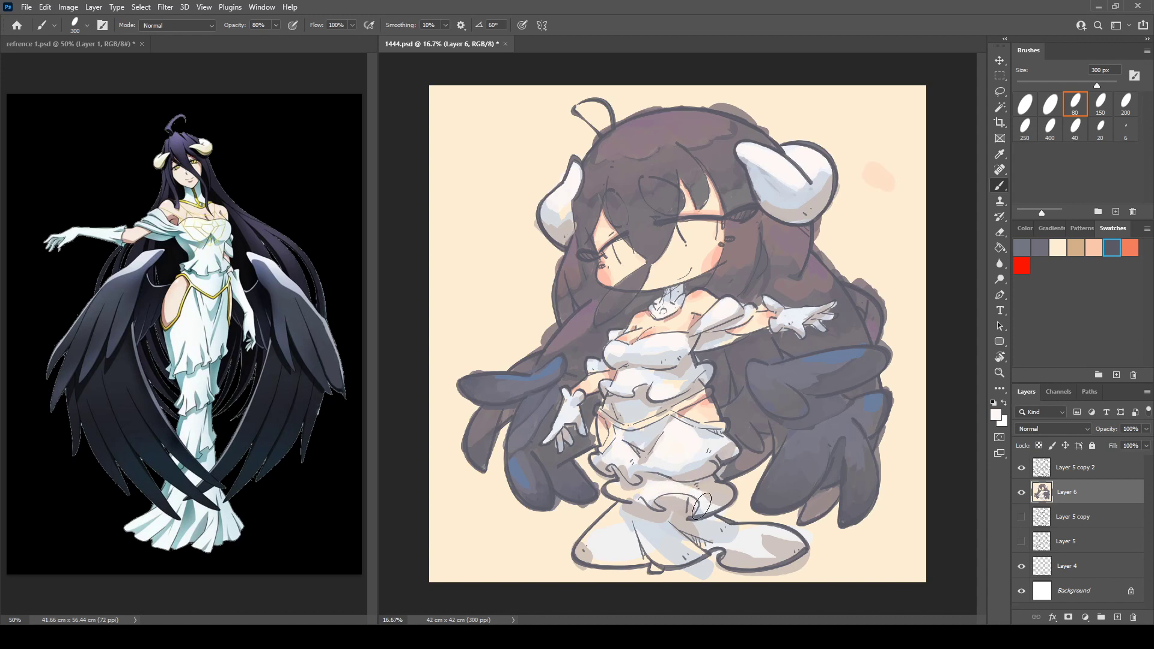
mouse_move(669, 540)
left_mouse_down()
mouse_move(652, 542)
mouse_move(678, 553)
mouse_move(613, 555)
mouse_move(607, 534)
left_mouse_up()
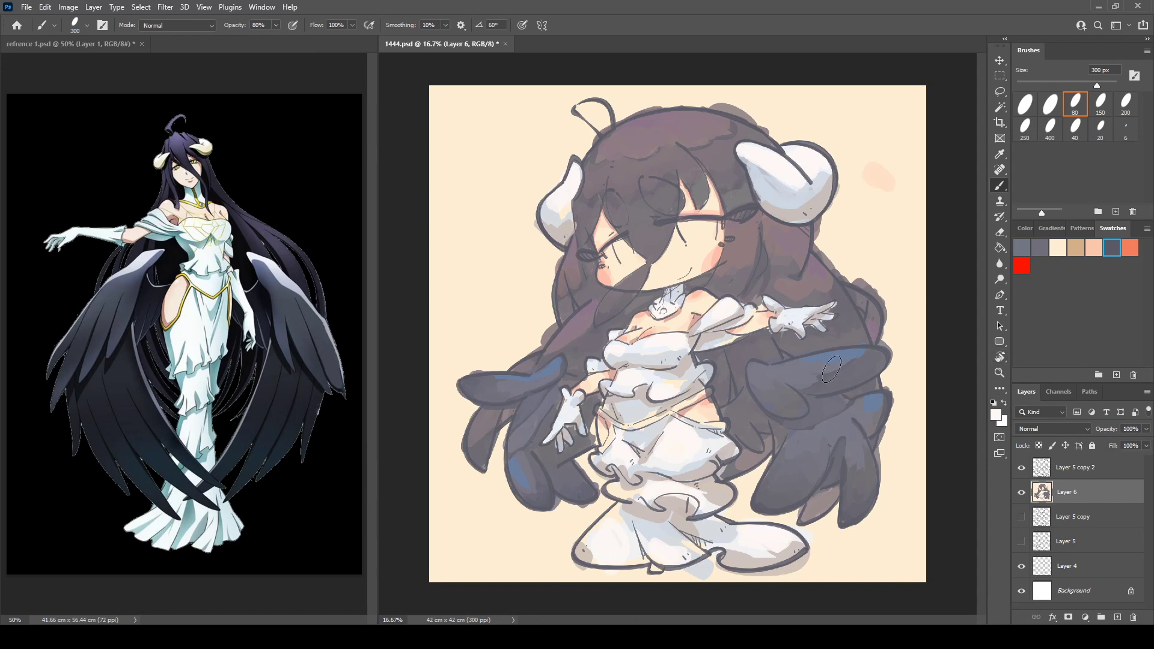
Step: Choose a neutral grey brush colour and shade the horns and dress folds, undoing and redoing the larger horn's lower shadow
key("i")
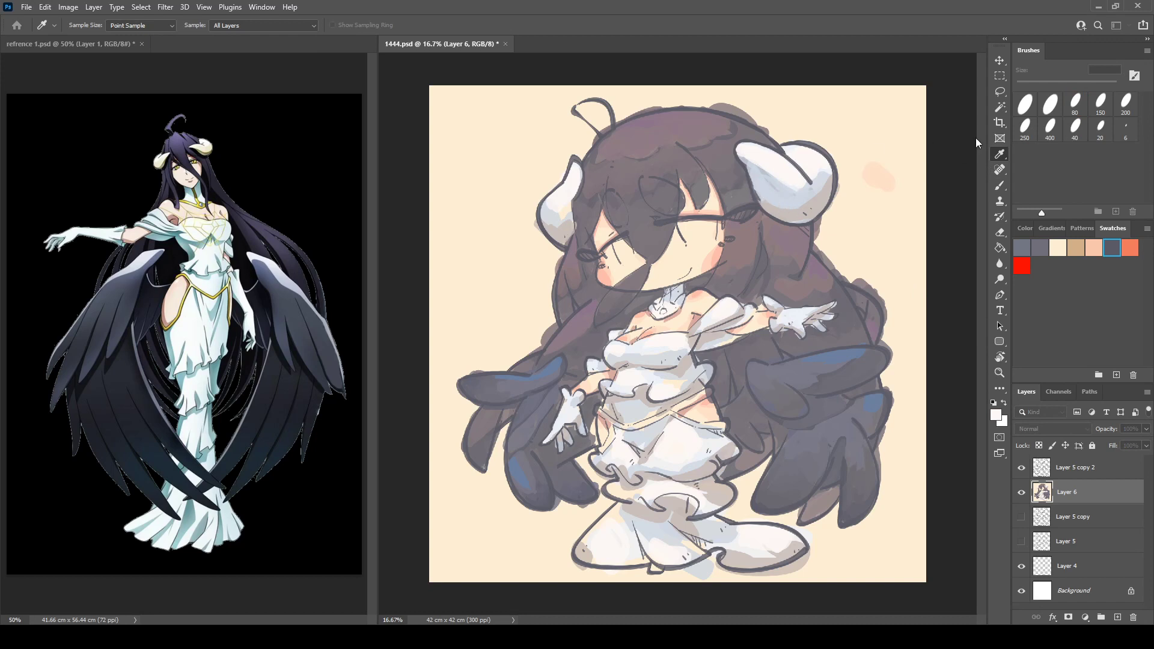
left_click_drag(977, 143, 998, 143)
key("b")
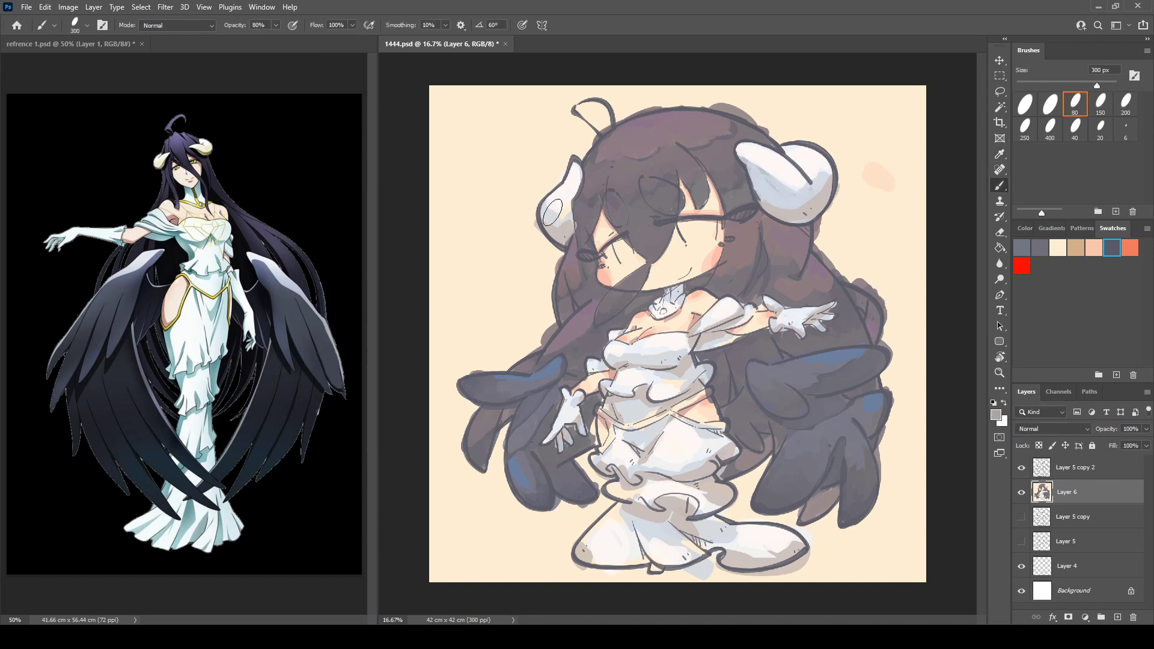
mouse_move(553, 212)
left_mouse_down()
mouse_move(560, 243)
mouse_move(586, 174)
mouse_move(571, 234)
left_mouse_up()
mouse_move(739, 176)
left_mouse_down()
mouse_move(738, 155)
mouse_move(789, 191)
left_mouse_up()
mouse_move(750, 158)
left_mouse_down()
mouse_move(794, 191)
mouse_move(841, 173)
left_mouse_up()
mouse_move(757, 199)
left_mouse_down()
mouse_move(808, 199)
mouse_move(836, 178)
left_mouse_up()
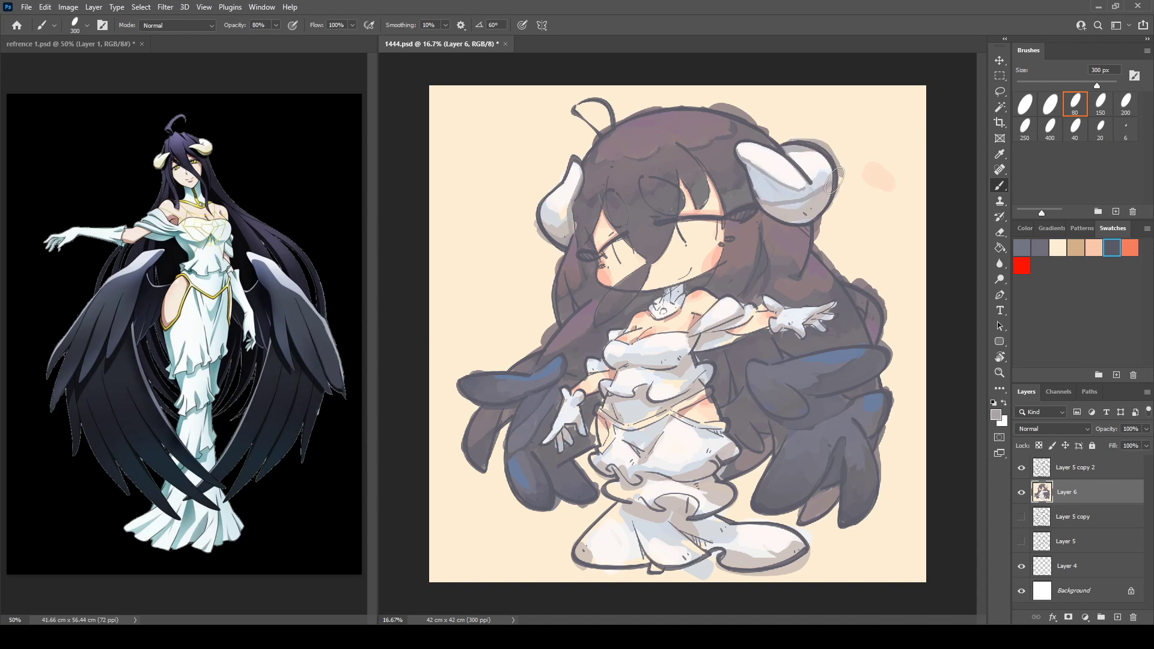
key("ctrl+z")
mouse_move(761, 204)
left_mouse_down()
mouse_move(794, 209)
mouse_move(833, 181)
mouse_move(820, 216)
mouse_move(797, 206)
left_mouse_up()
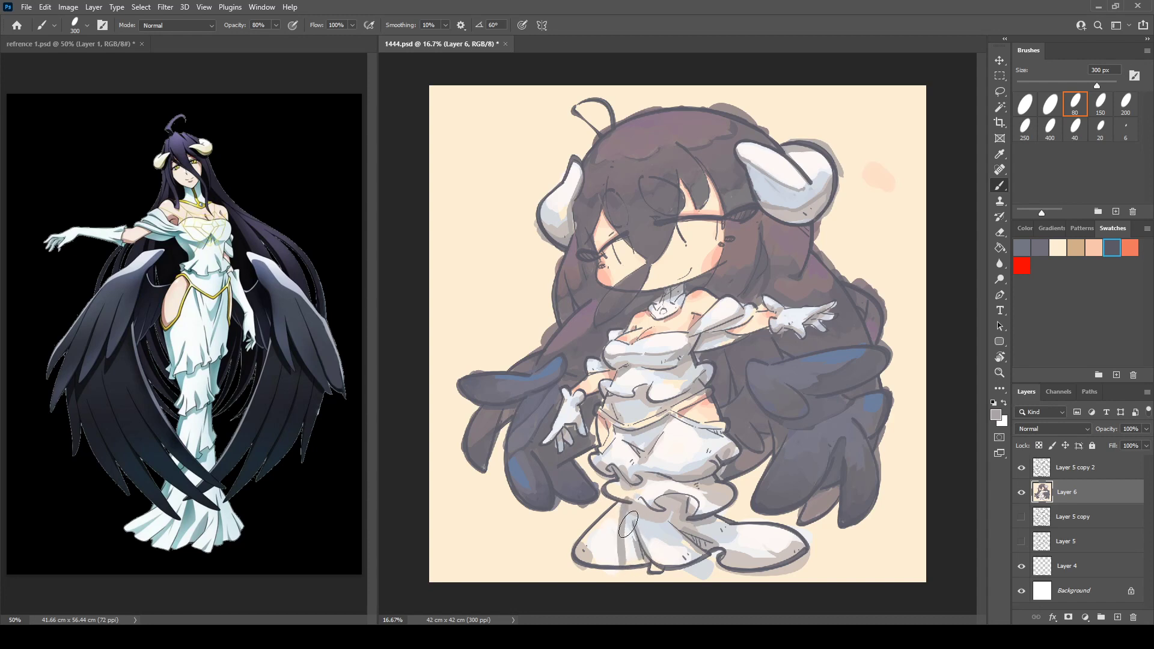
Step: Sample the dress tones from the canvas and refine the folds and hem of the flared skirt
left_click(633, 532, "alt")
left_click(630, 554, "alt")
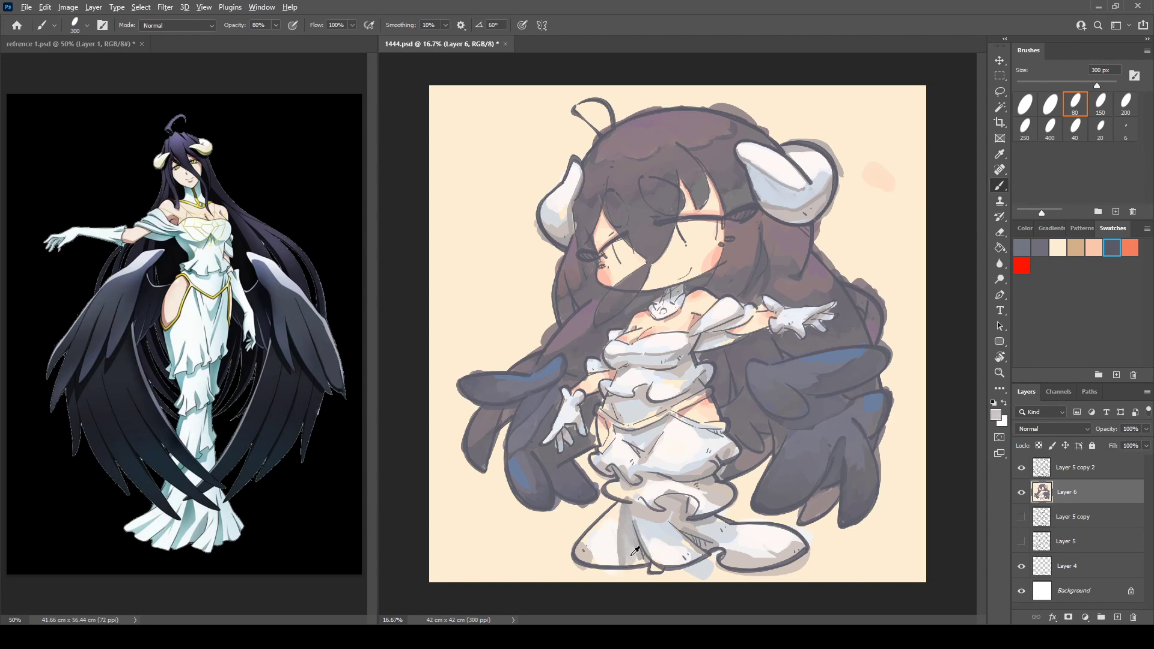
mouse_move(629, 565)
left_mouse_down()
mouse_move(628, 525)
mouse_move(629, 563)
mouse_move(640, 564)
mouse_move(606, 529)
mouse_move(587, 553)
left_mouse_up()
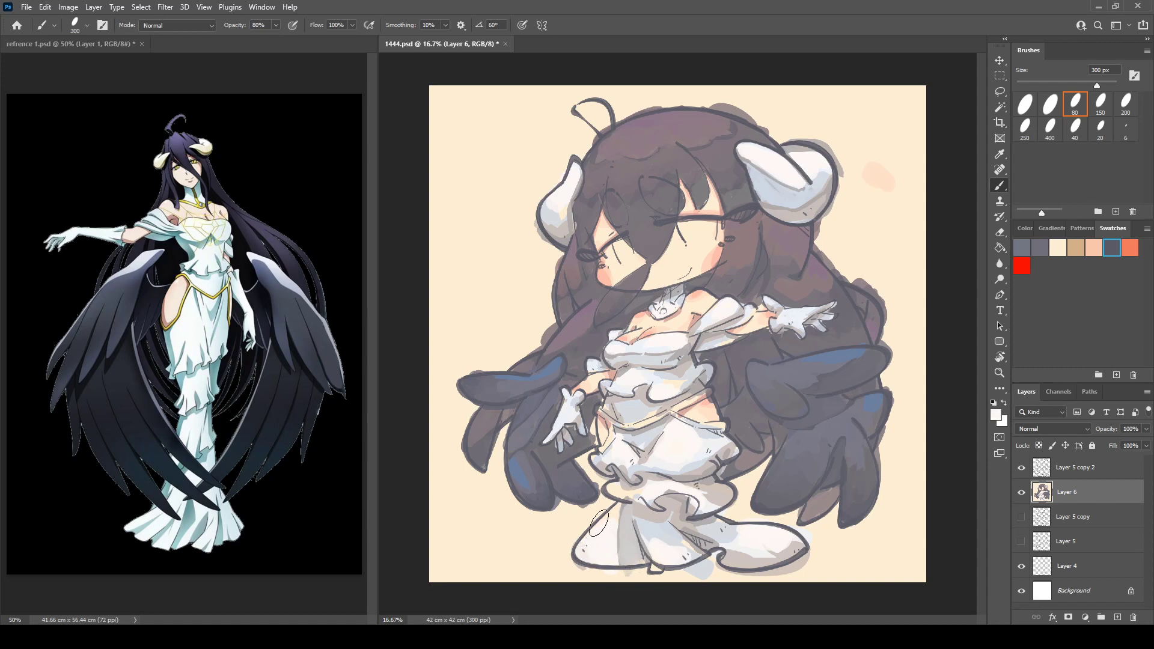
Step: Choose a pale peach brush colour and tint the horn tips, collar area, bodice and gloves with it
left_click(608, 457, "alt")
left_click(602, 461, "alt")
key("i")
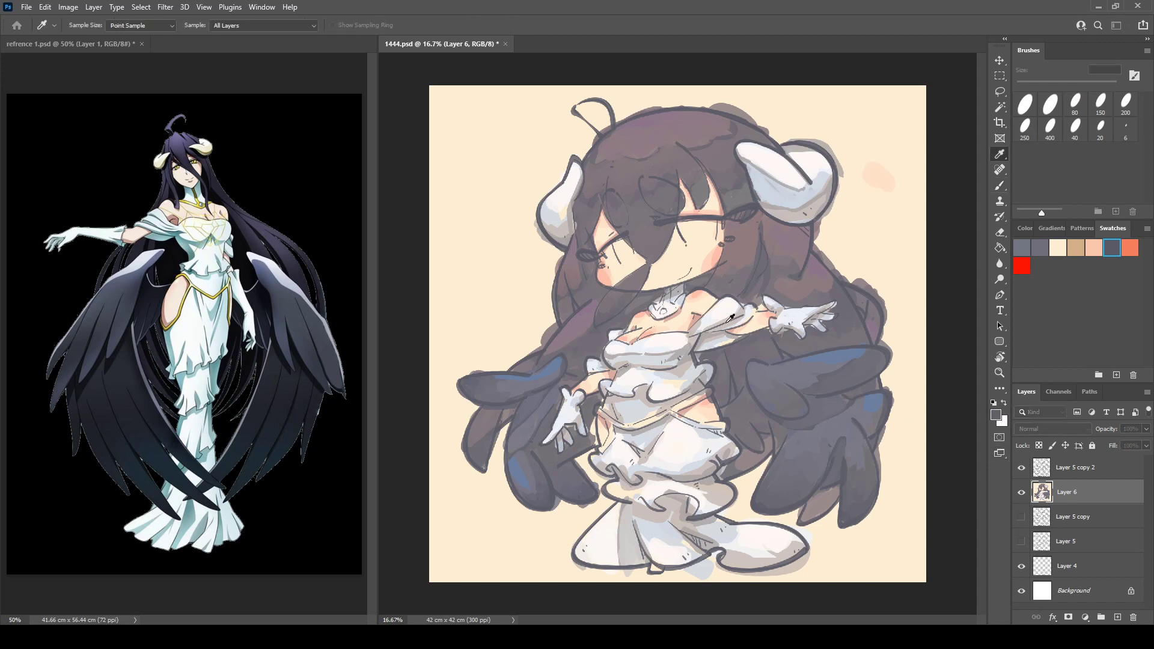
key("b")
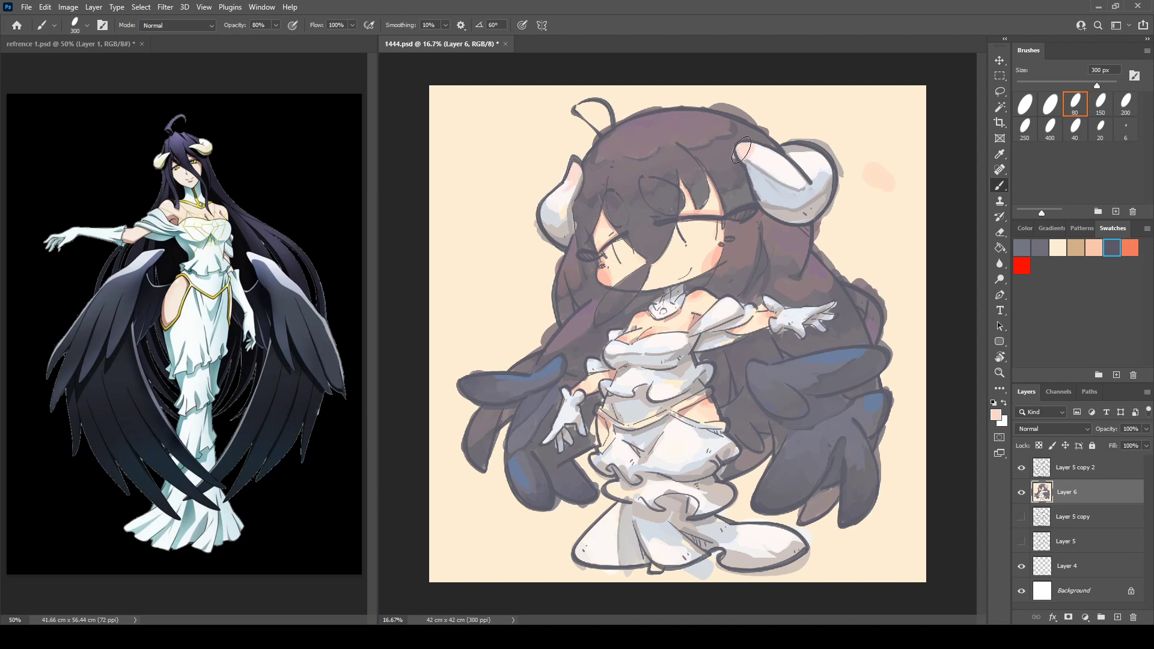
left_click_drag(745, 149, 772, 154)
left_click_drag(663, 311, 662, 316)
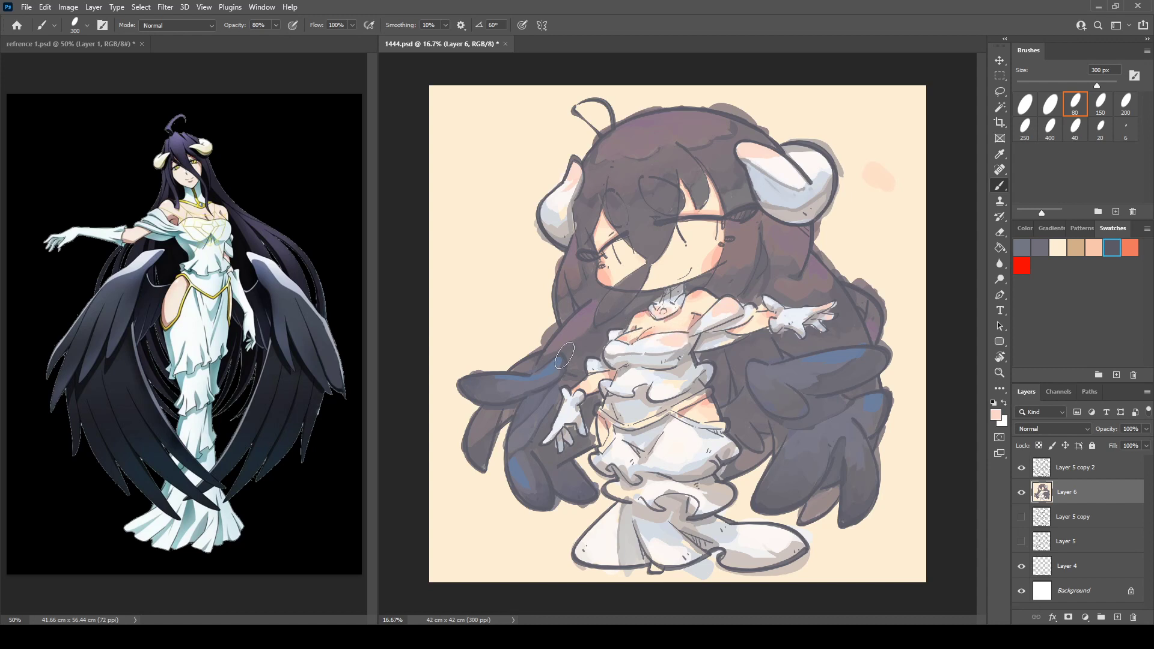
left_click_drag(569, 409, 566, 416)
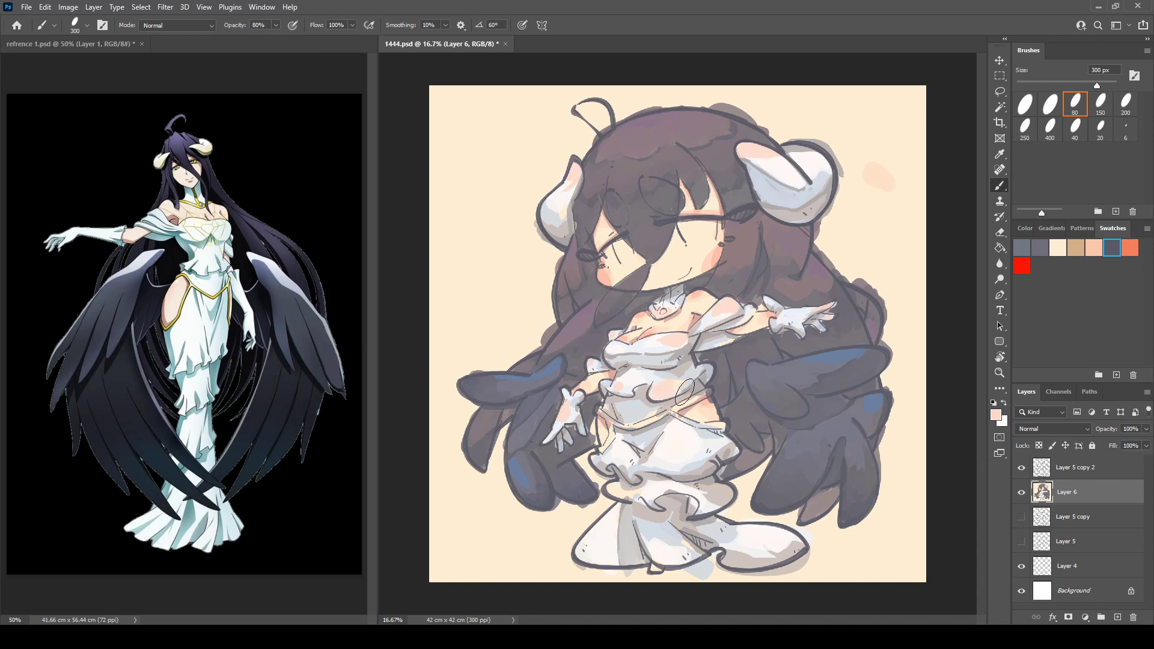
Step: Add pale peach tints to the skirt ruffles and across the flared hem
left_click_drag(678, 435, 715, 460)
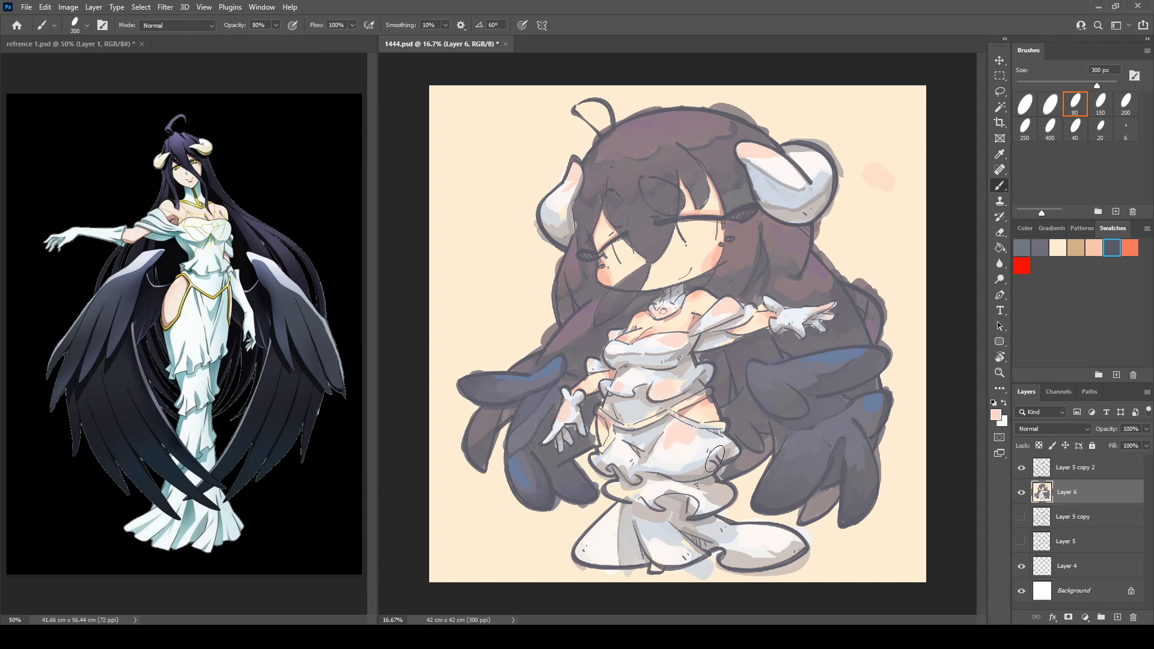
mouse_move(794, 540)
left_mouse_down()
mouse_move(779, 546)
mouse_move(785, 537)
left_mouse_up()
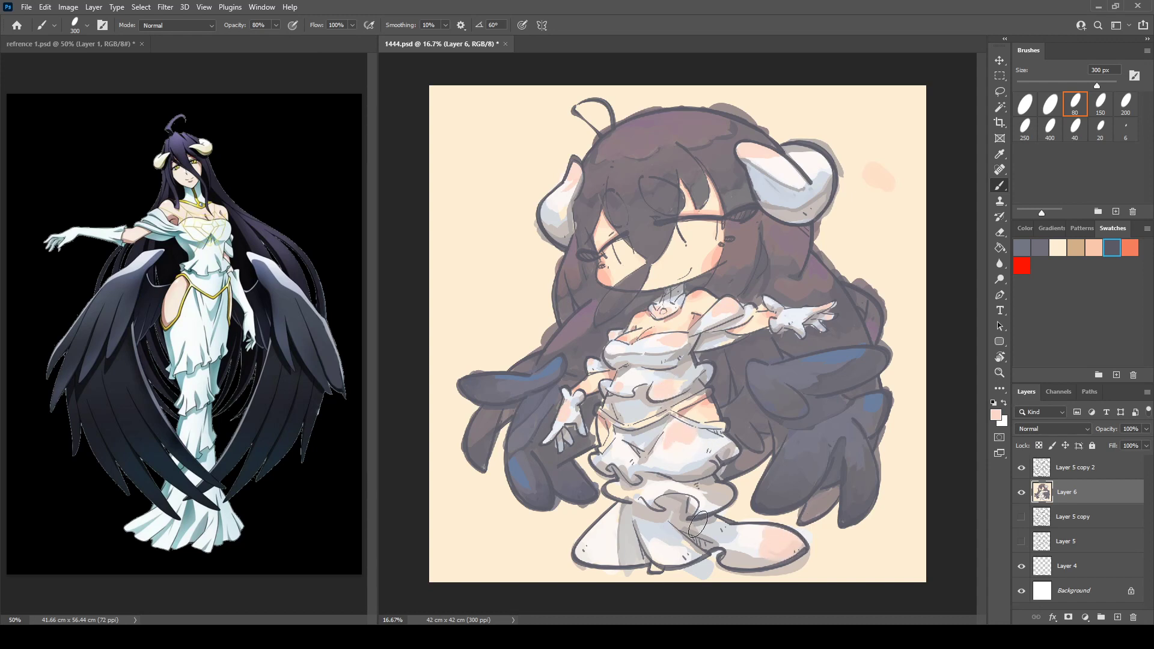
left_click_drag(662, 492, 683, 488)
left_click_drag(669, 559, 664, 561)
left_click_drag(608, 554, 595, 559)
Step: Choose a muted mauve-grey colour to deepen the ruffle and larger horn shadows, and fill the hair tuft with dark grey-brown
key("i")
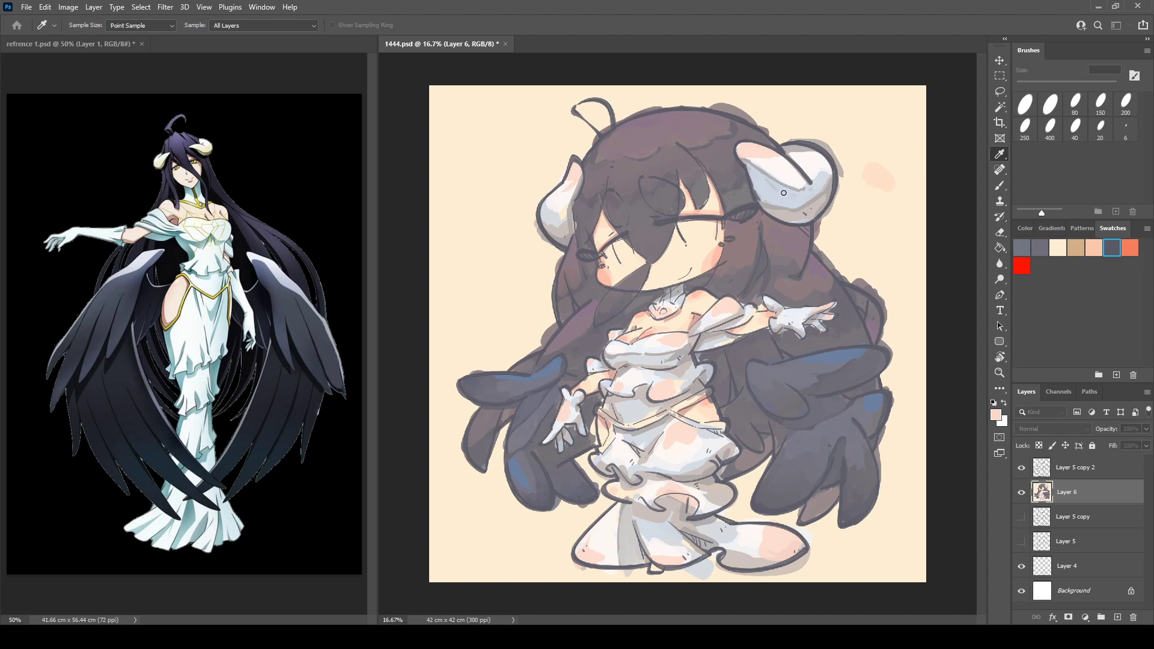
key("b")
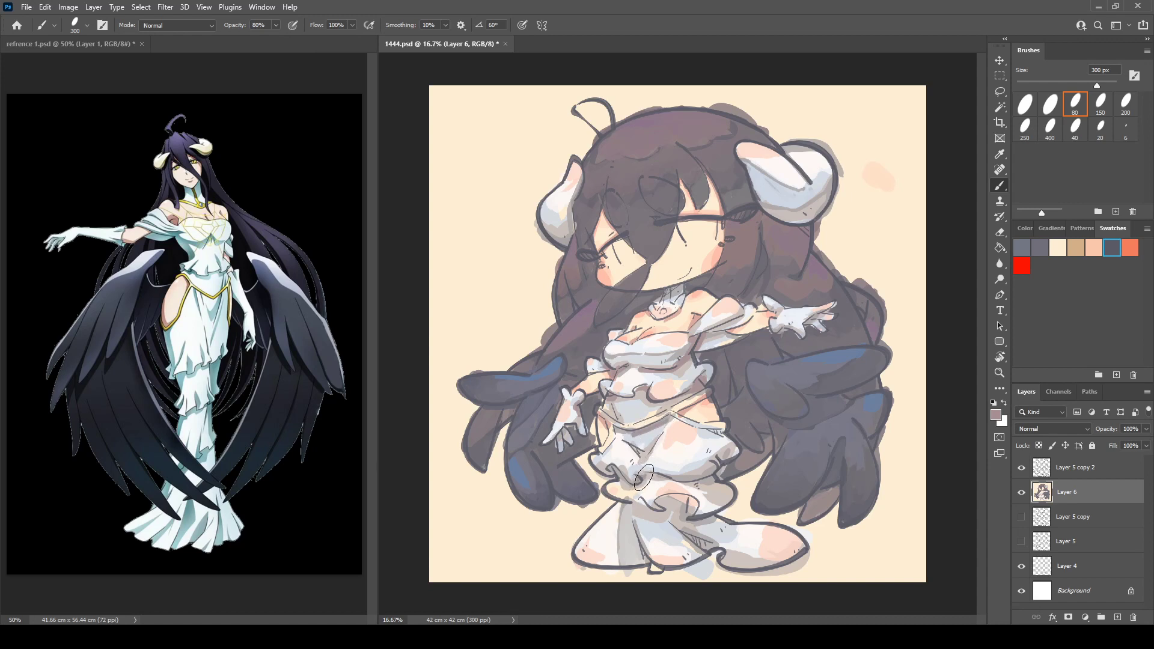
mouse_move(625, 509)
left_mouse_down()
mouse_move(669, 500)
mouse_move(697, 502)
left_mouse_up()
mouse_move(778, 197)
left_mouse_down()
mouse_move(747, 174)
mouse_move(755, 197)
mouse_move(751, 170)
mouse_move(824, 177)
left_mouse_up()
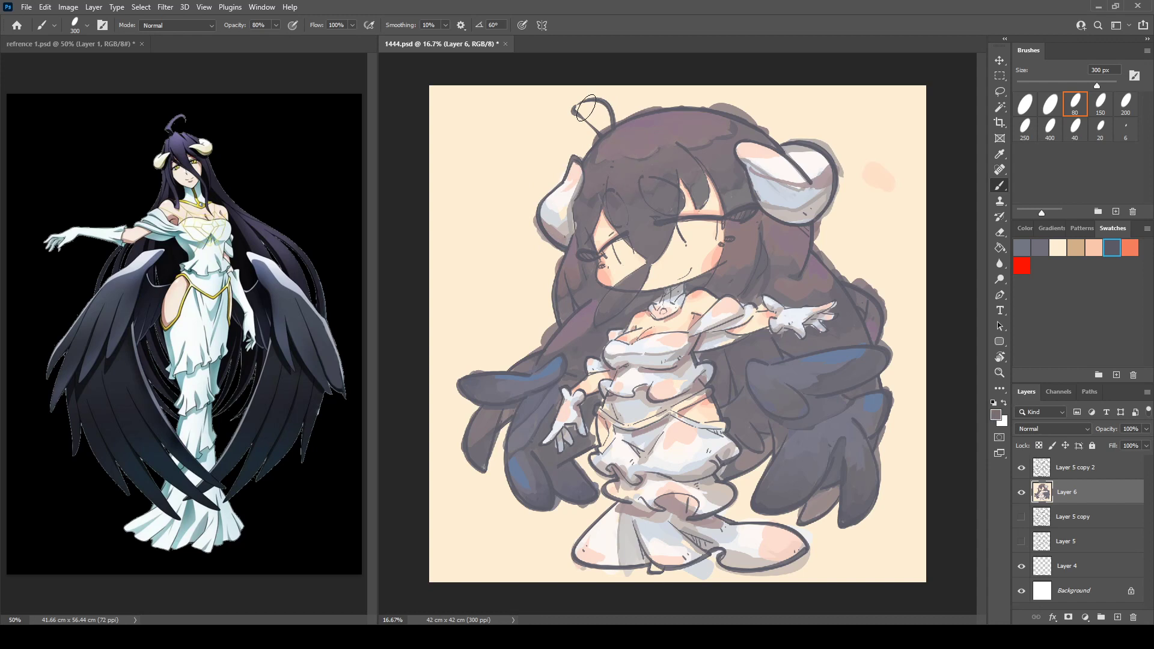
mouse_move(586, 109)
left_mouse_down()
mouse_move(580, 115)
mouse_move(603, 117)
mouse_move(595, 105)
mouse_move(611, 133)
left_mouse_up()
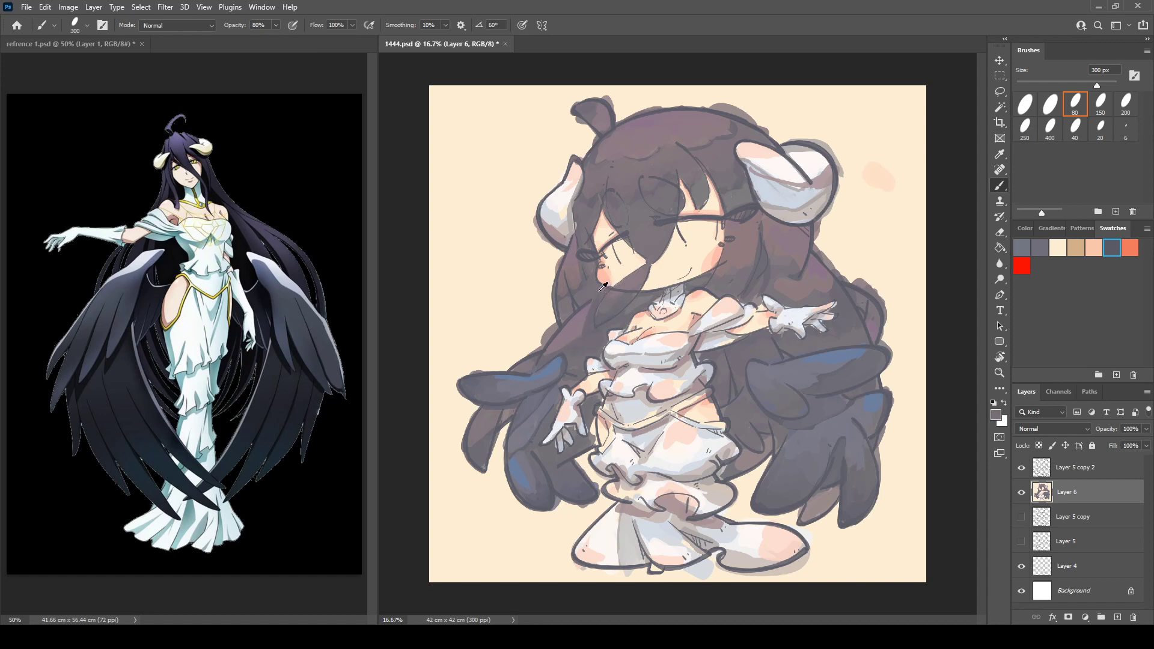
left_click(620, 300, "alt")
Step: Choose a golden yellow brush colour and paint the crossed belt bands around the hips
key("i")
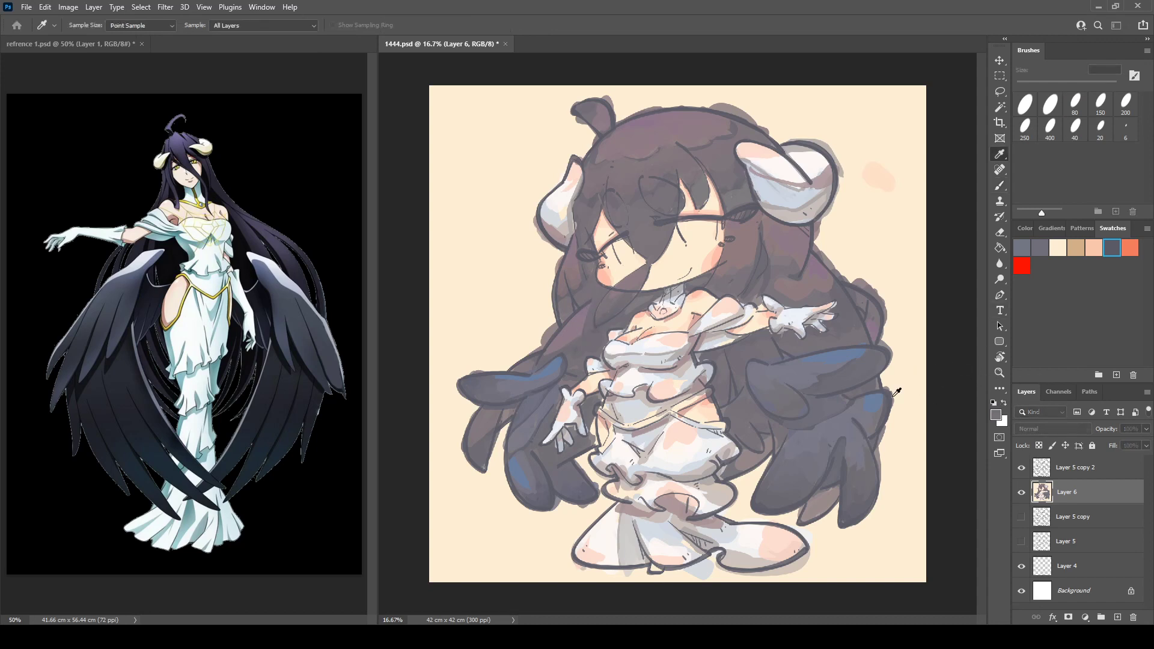
left_click(940, 124)
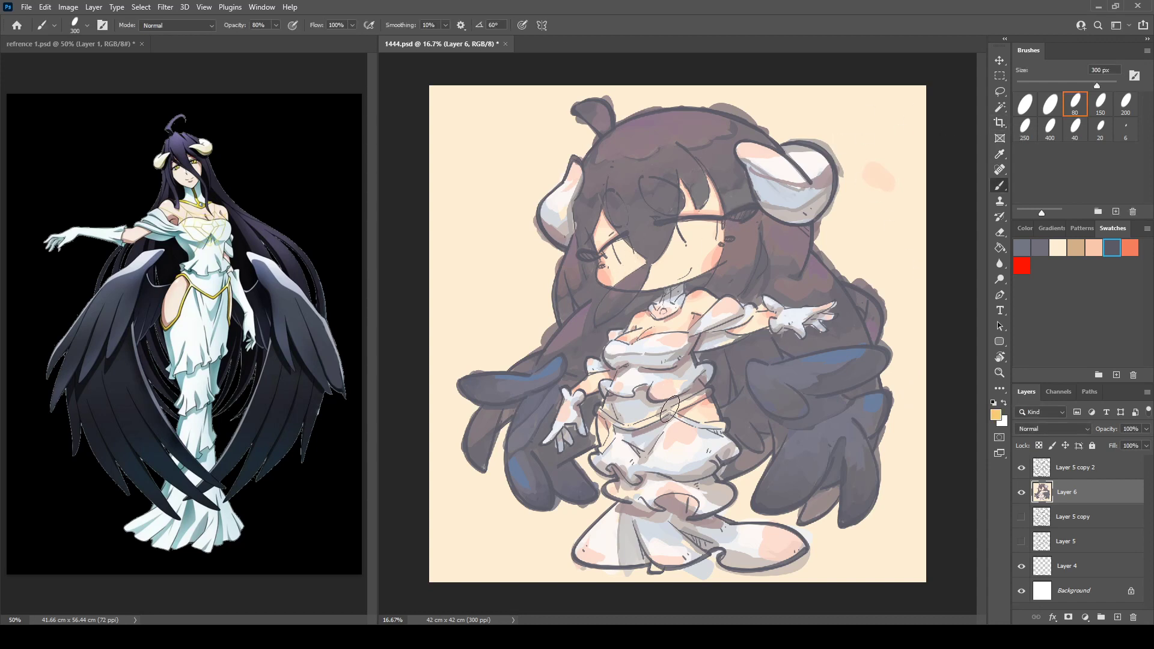
left_click_drag(670, 412, 710, 391)
mouse_move(597, 413)
left_mouse_down()
mouse_move(638, 428)
mouse_move(683, 407)
mouse_move(603, 448)
left_mouse_up()
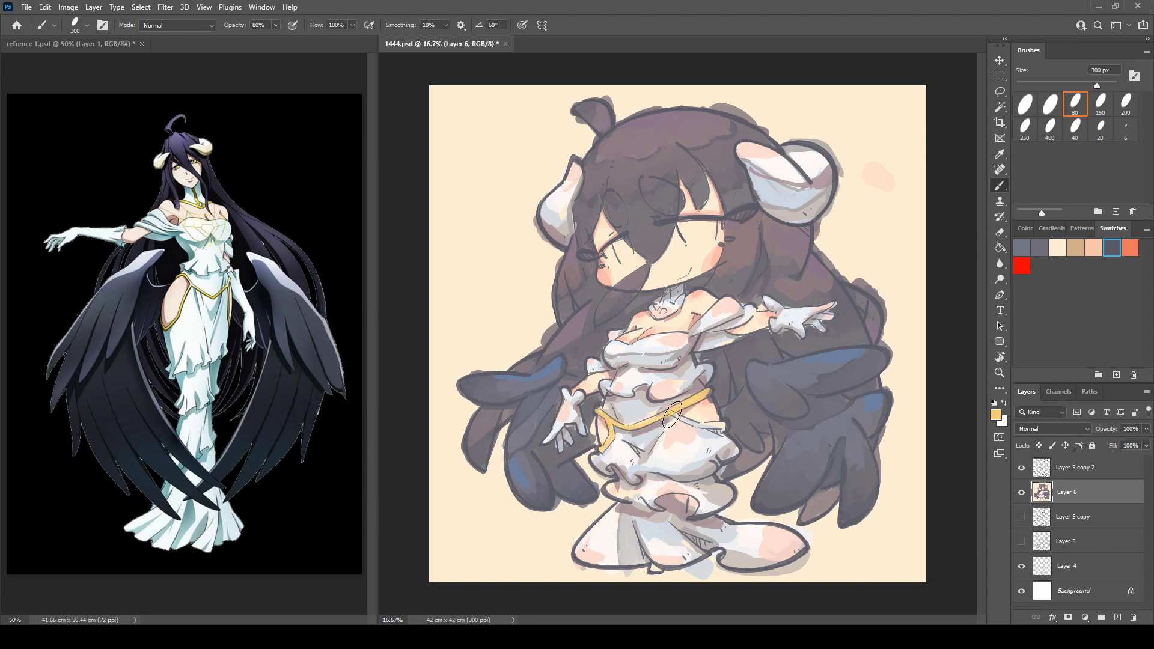
left_click_drag(671, 414, 715, 427)
Step: Paint the neck ornament and both irises golden yellow
mouse_move(666, 296)
left_mouse_down()
mouse_move(662, 316)
mouse_move(678, 304)
mouse_move(667, 293)
left_mouse_up()
mouse_move(685, 227)
left_mouse_down()
mouse_move(688, 244)
mouse_move(707, 228)
mouse_move(700, 241)
mouse_move(713, 239)
left_mouse_up()
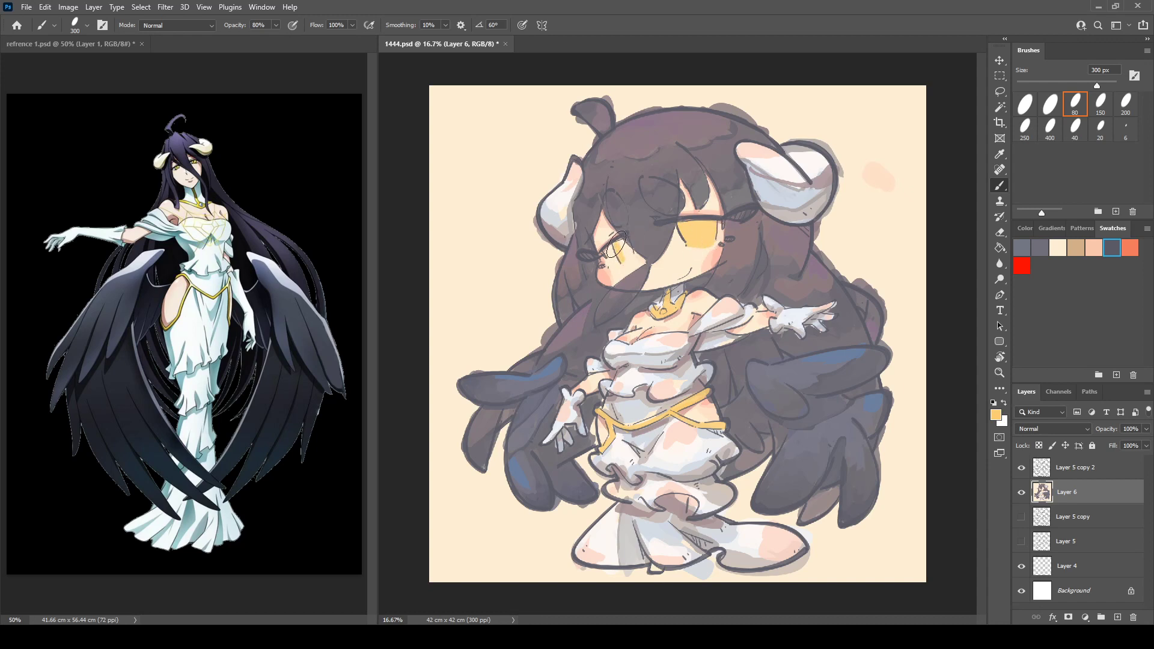
left_click_drag(625, 241, 623, 261)
Step: Choose an orange brush colour and shade the upper irises, the belt bands and the neck ornament
left_click(697, 249, "alt")
key("i")
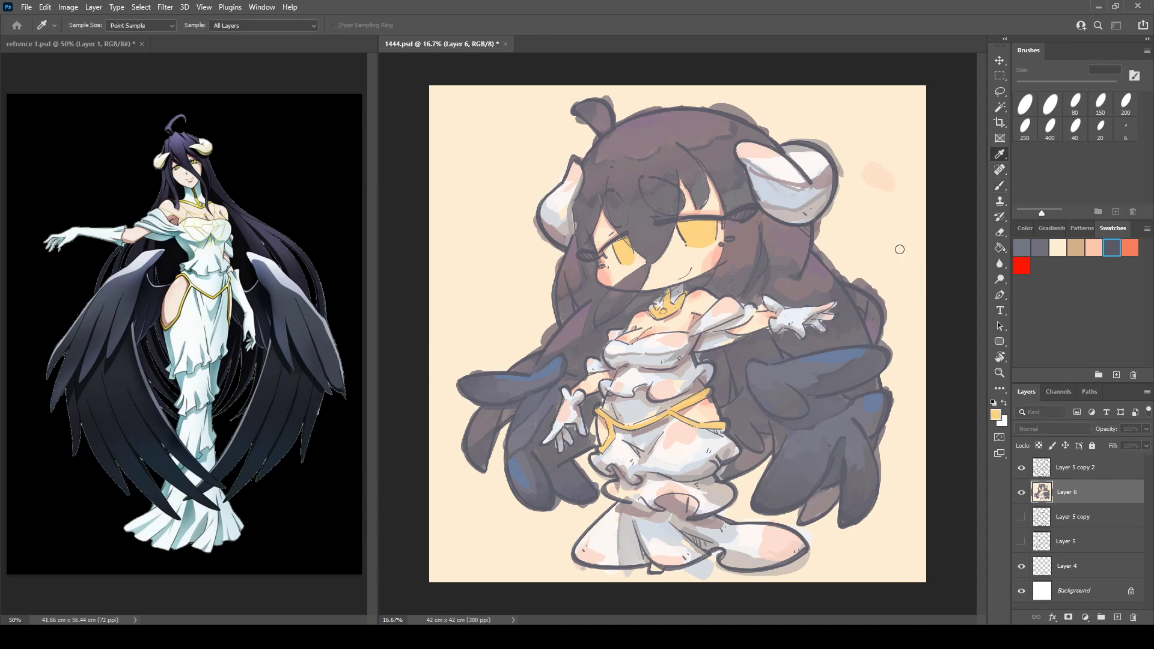
key("b")
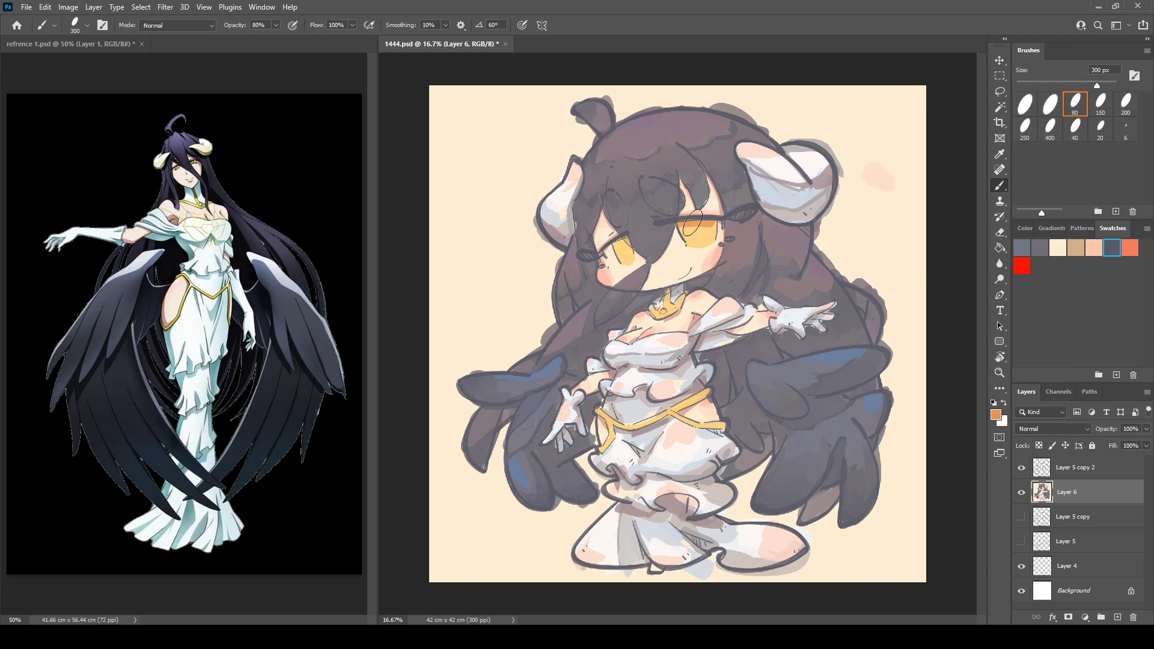
left_click_drag(692, 222, 710, 225)
left_click(643, 232, "alt")
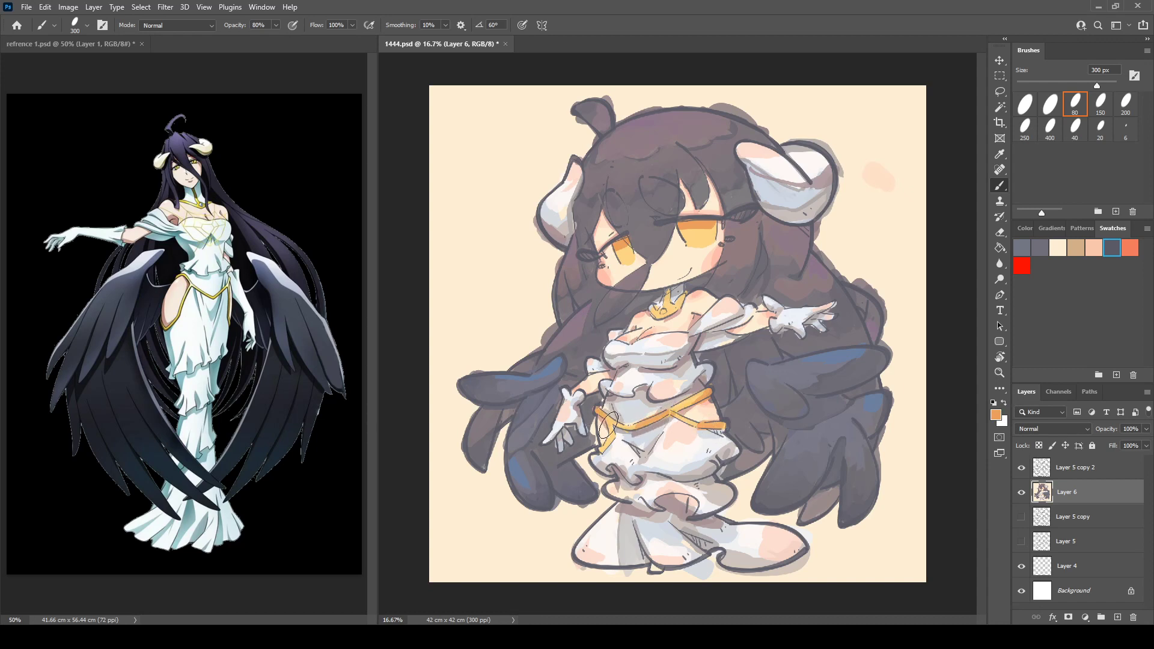
left_click_drag(662, 296, 683, 298)
Step: Choose a reddish-brown colour and refine the darker shadows on the gold belt and neck ornament, sampling nearby tones
key("i")
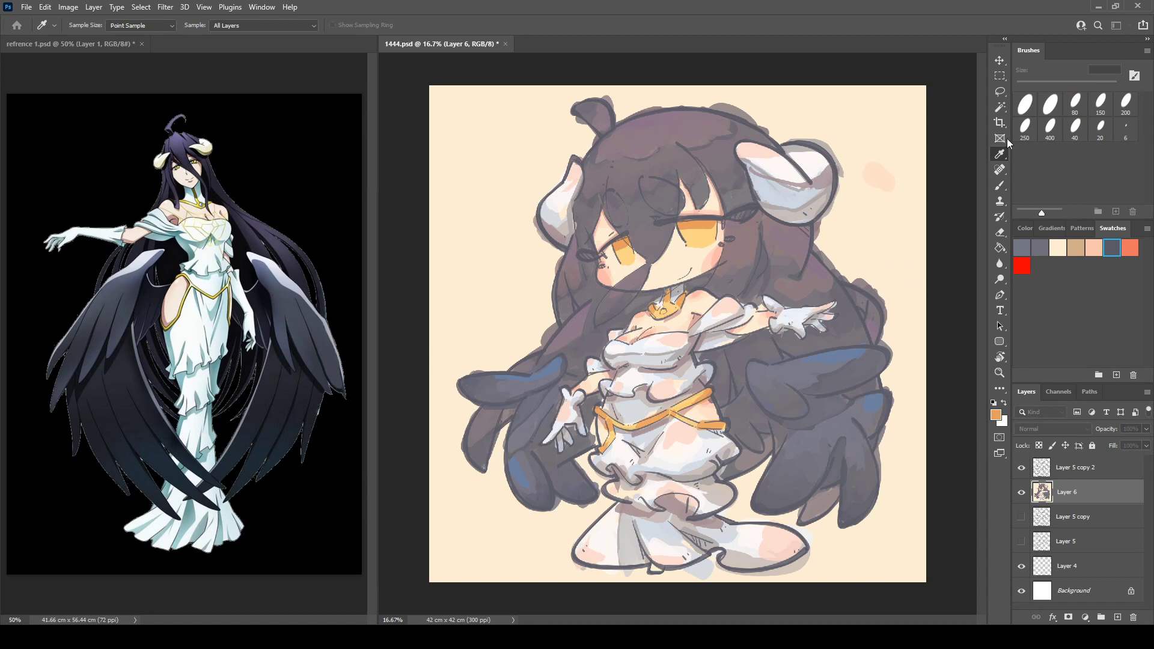
key("b")
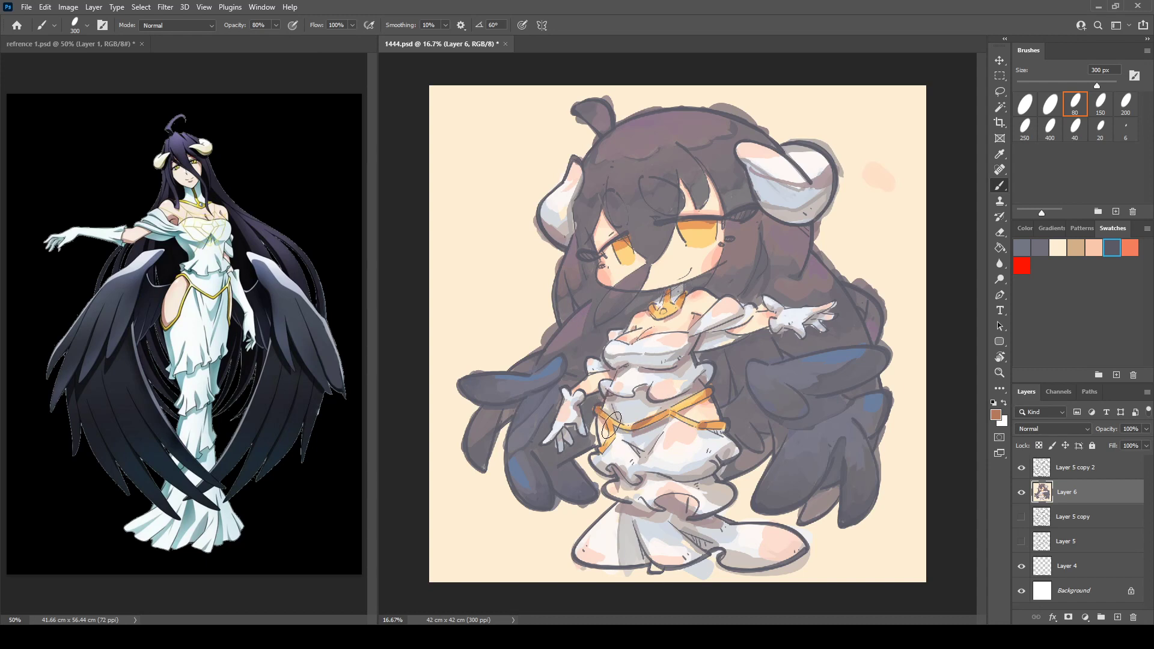
left_click(669, 305, "alt")
left_click(664, 298, "alt")
left_click(663, 294, "alt")
left_click(681, 293, "alt")
left_click(659, 299, "alt")
left_click(660, 306, "alt")
left_click_drag(659, 305, 664, 297)
Step: Mirror the canvas horizontally several times to check the face and proportions, and return it to its original orientation
left_click(715, 258, "alt")
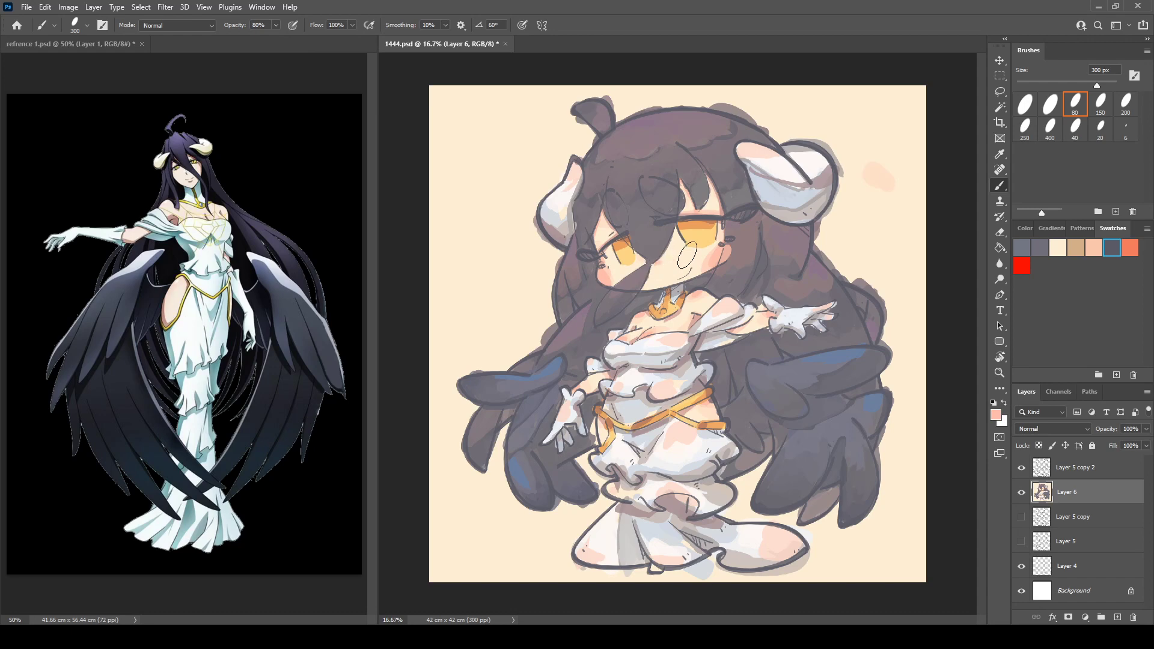
key("ctrl+shift+h")
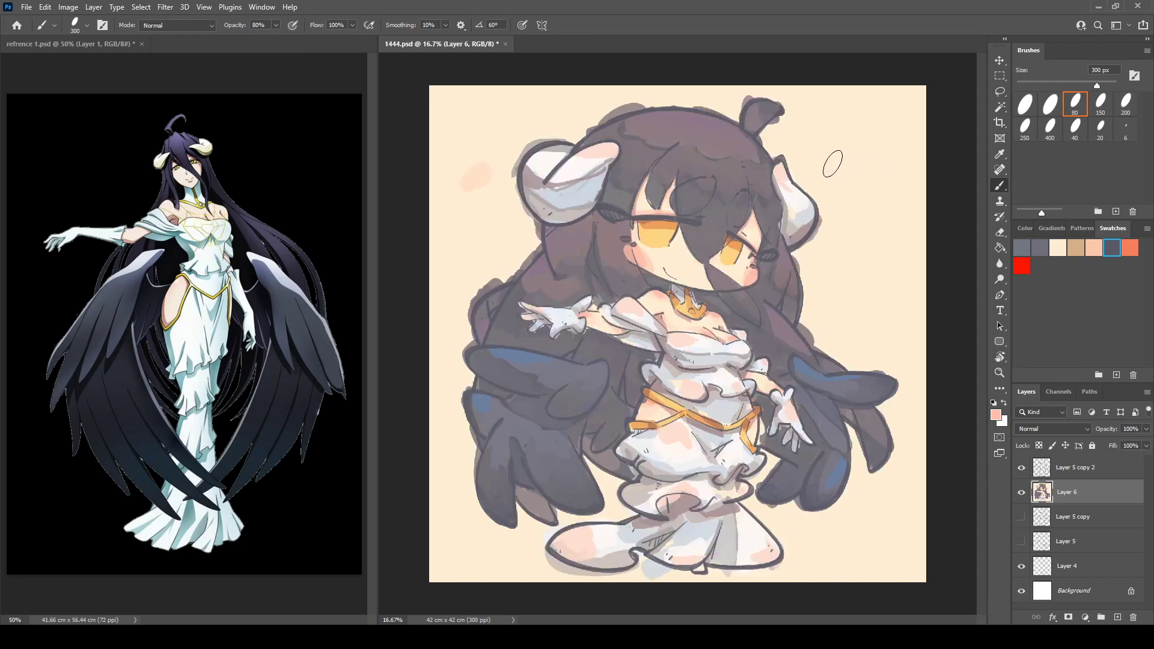
key("ctrl+shift+h")
left_click(645, 260, "alt")
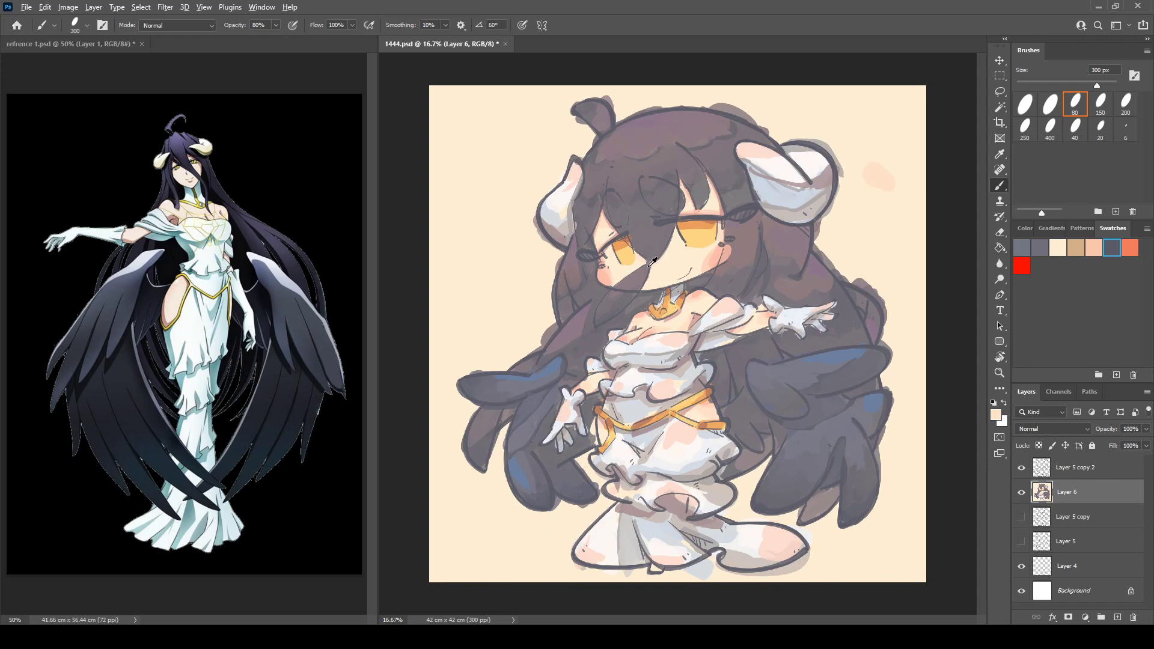
left_click(648, 268, "alt")
key("ctrl+shift+h")
key("ctrl+shift+h")
key("ctrl+shift+h")
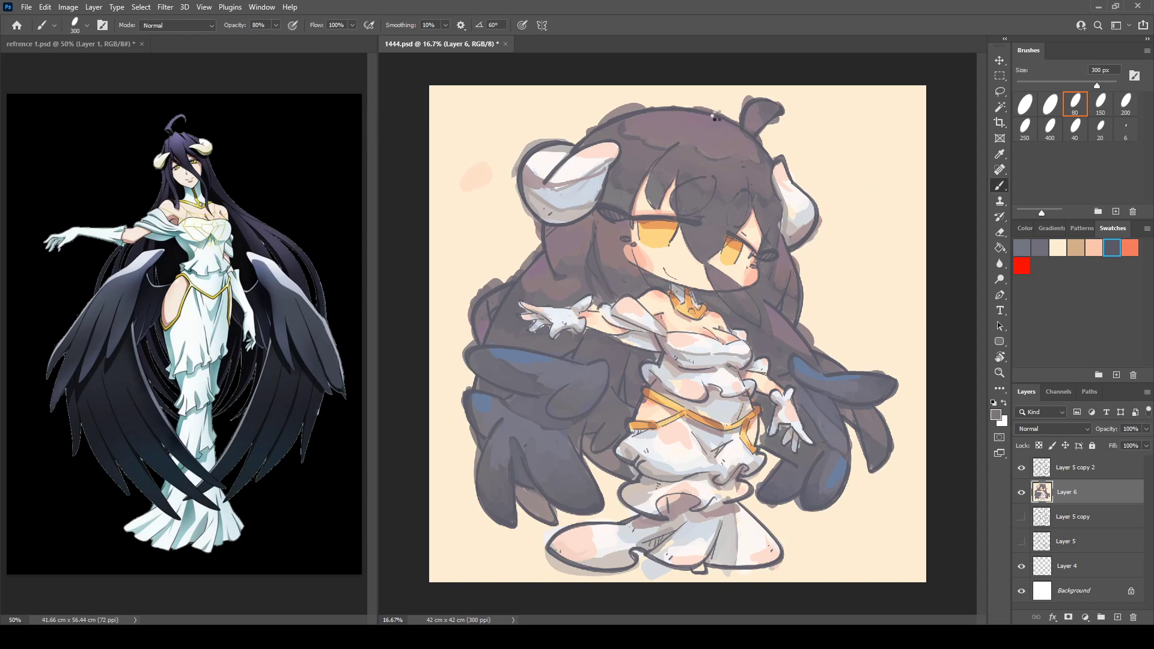
key("ctrl+shift+h")
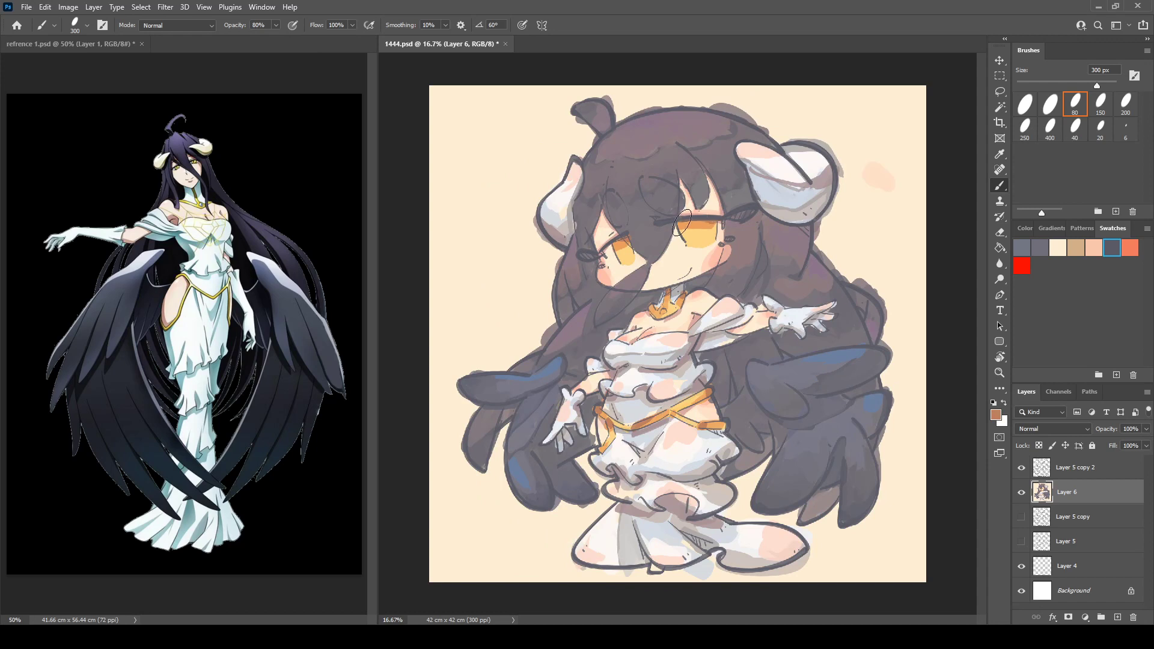
Step: Choose a brighter yellow-orange from the eye tones and refine the iris of the larger eye
left_click(703, 241, "alt")
key("i")
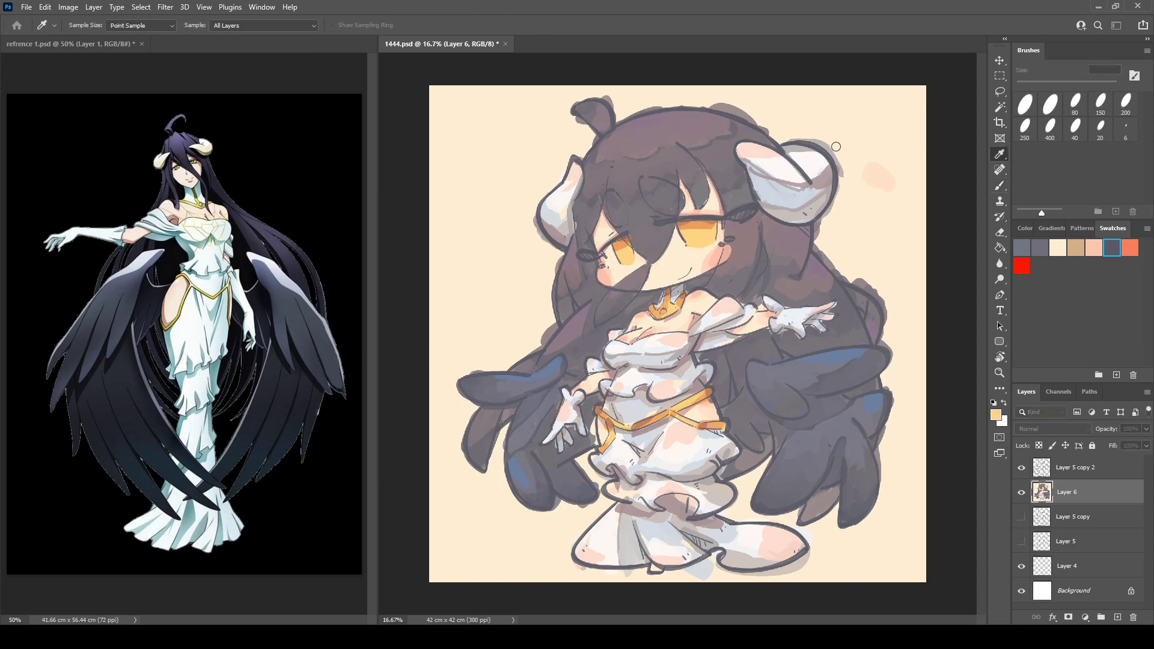
left_click(1000, 185)
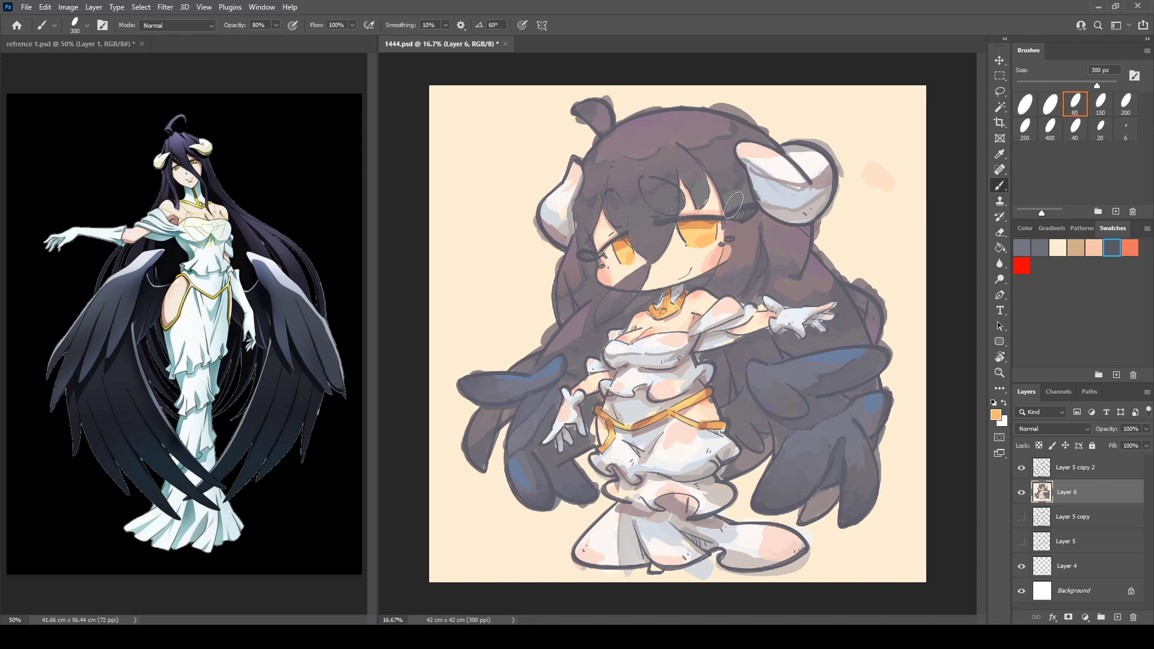
left_click(717, 218, "alt")
left_click_drag(696, 228, 699, 240)
Step: Choose white as the brush colour and paint the whites of both eyes
left_click(728, 184, "alt")
key("i")
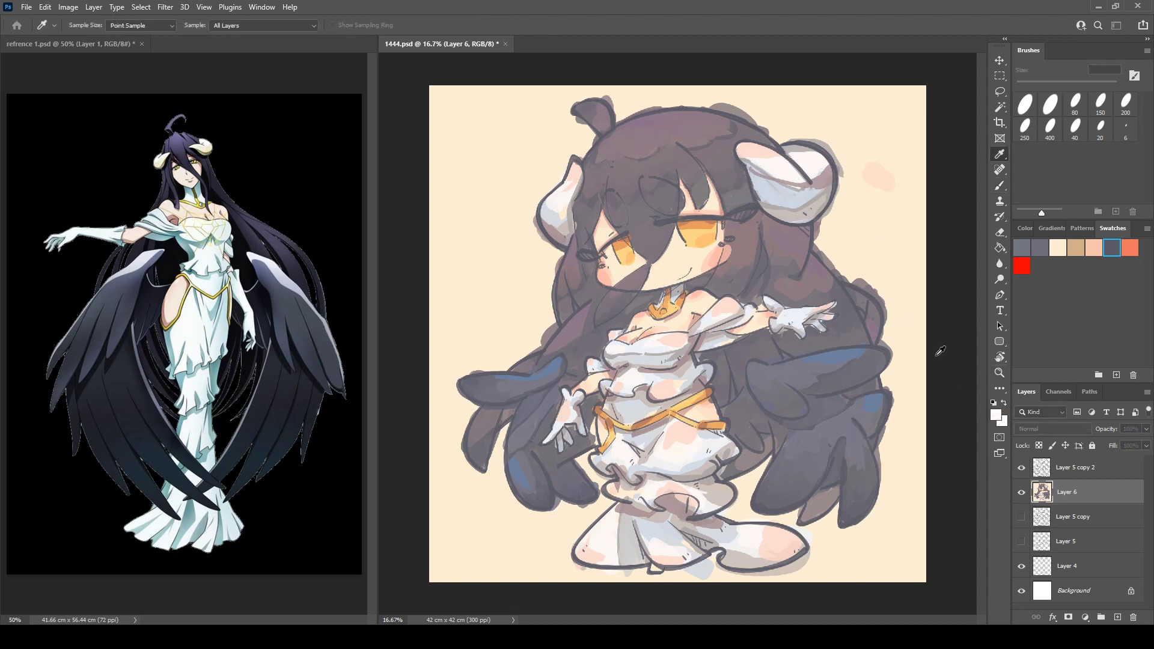
key("b")
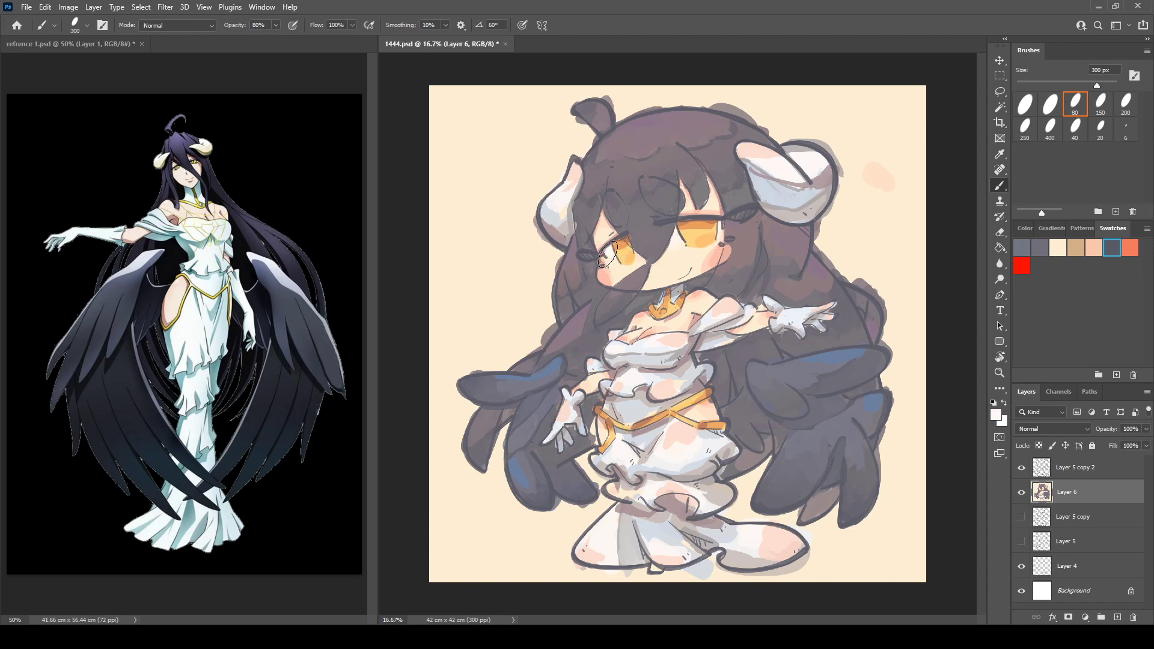
left_click(616, 253, "alt")
left_click(612, 255, "alt")
left_click(712, 257, "alt")
Step: Choose a greyish pink brush colour, refine the shading around the eyes, and sample the skin tone beside the belt
key("i")
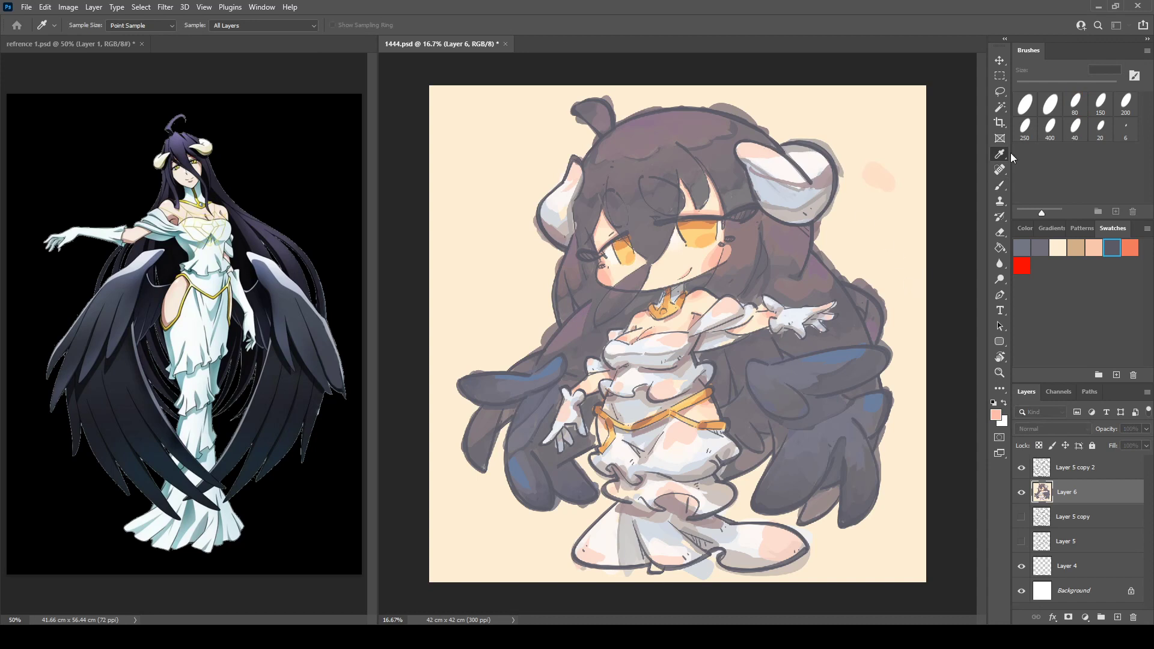
key("b")
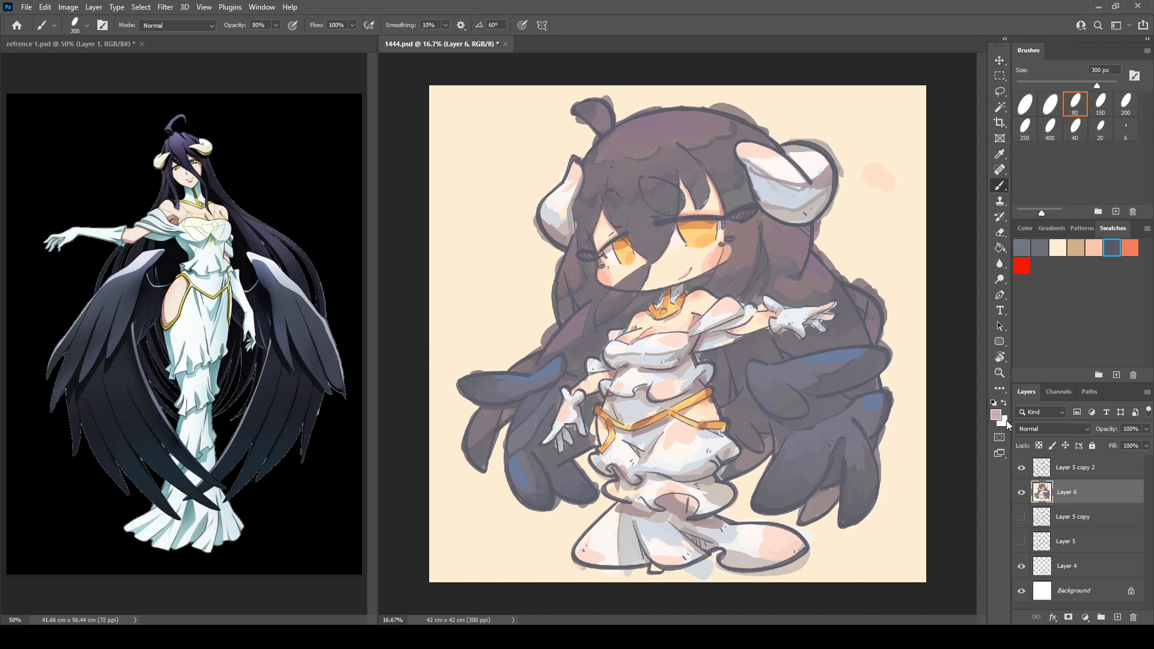
key("i")
key("b")
key("alt")
left_click(709, 409, "alt")
Step: Choose a dusty reddish-brown colour and add warm accents to the hair tip, tuft and fringe, undoing the stroke across the crown
key("i")
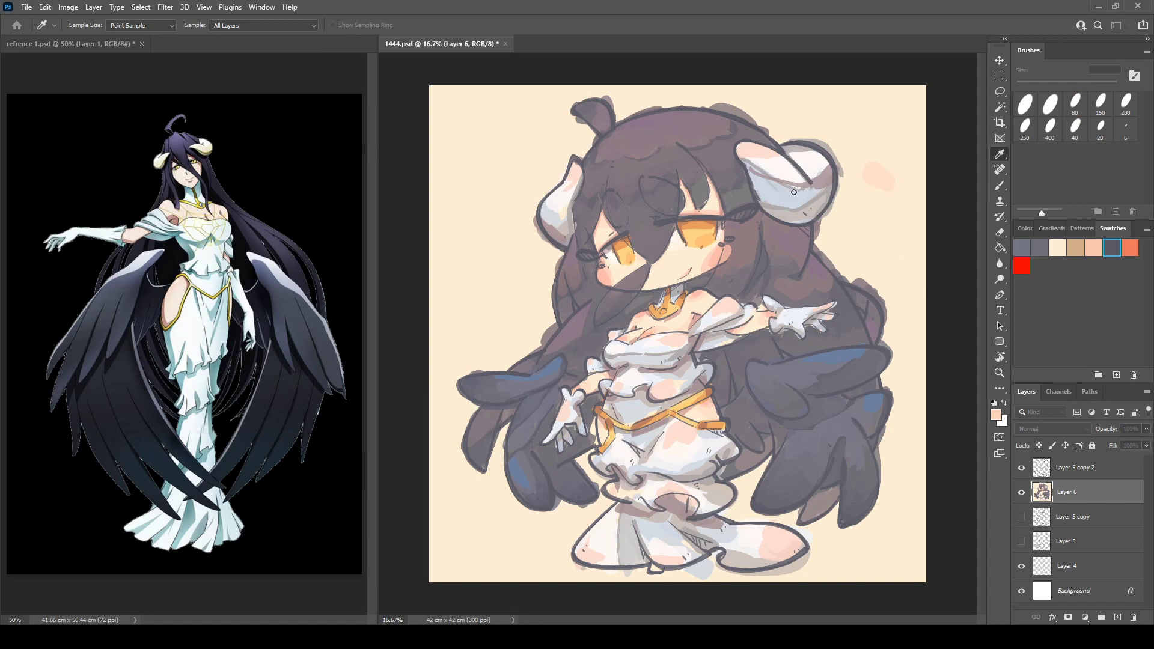
left_click(723, 248)
key("b")
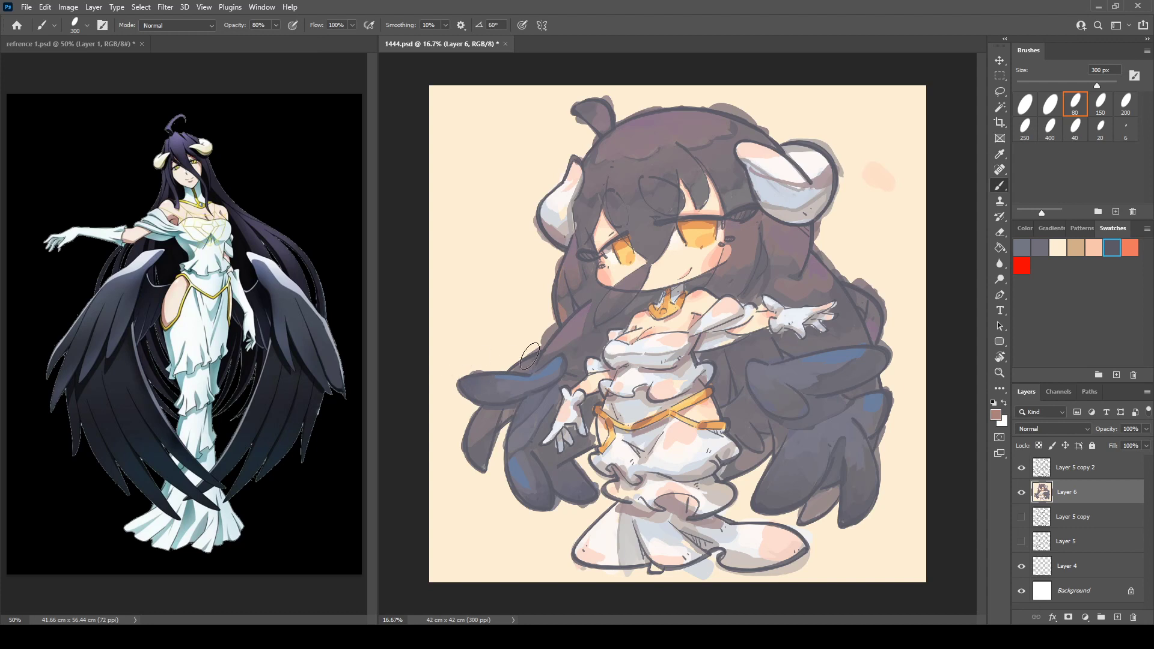
left_click_drag(476, 460, 482, 466)
left_click_drag(582, 113, 602, 132)
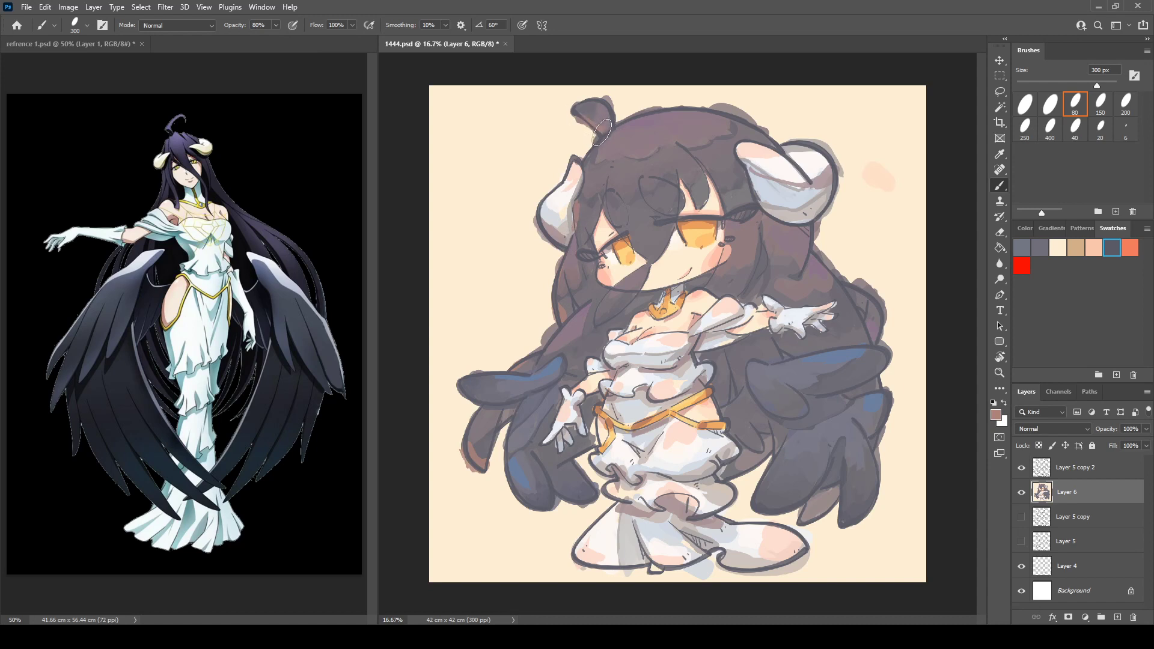
mouse_move(672, 122)
left_mouse_down()
mouse_move(702, 107)
mouse_move(762, 136)
left_mouse_up()
key("ctrl+z")
left_click_drag(704, 193, 707, 206)
left_click_drag(650, 175, 611, 194)
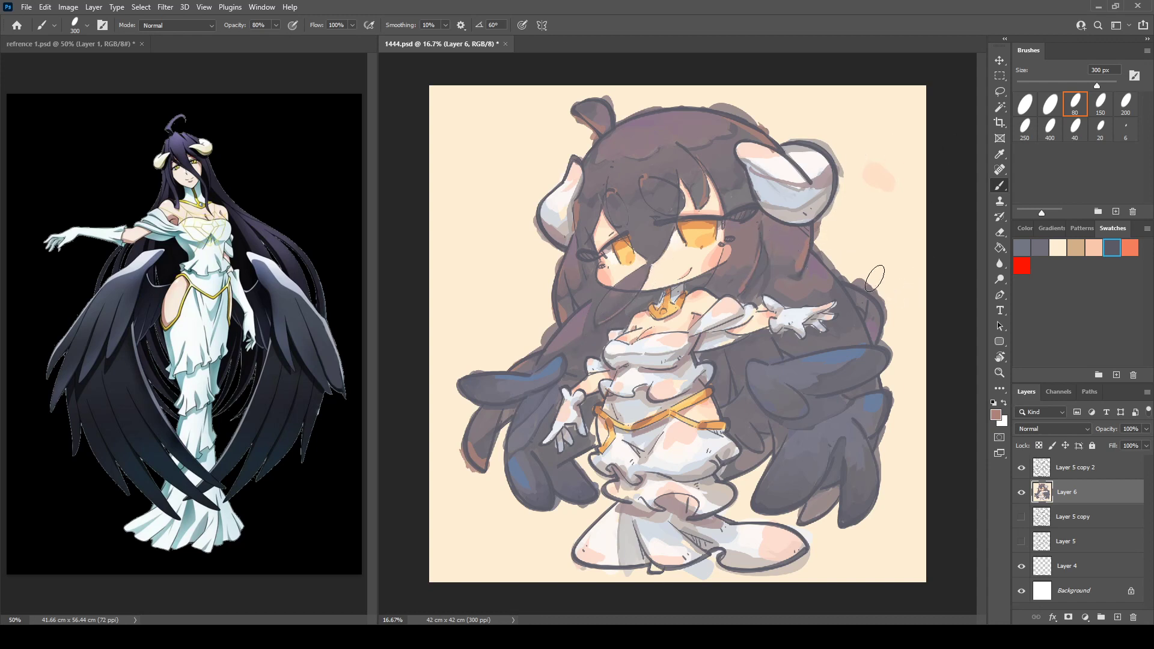
Step: Add reddish-brown accents to the outer hair edge, around the larger wing's tips and beside the skirt ruffles
mouse_move(840, 287)
left_mouse_down()
mouse_move(858, 341)
mouse_move(869, 324)
mouse_move(877, 339)
mouse_move(893, 305)
left_mouse_up()
left_click_drag(865, 398, 878, 385)
mouse_move(809, 519)
left_mouse_down()
mouse_move(826, 497)
mouse_move(864, 499)
mouse_move(845, 522)
mouse_move(876, 499)
left_mouse_up()
left_click_drag(751, 470, 732, 474)
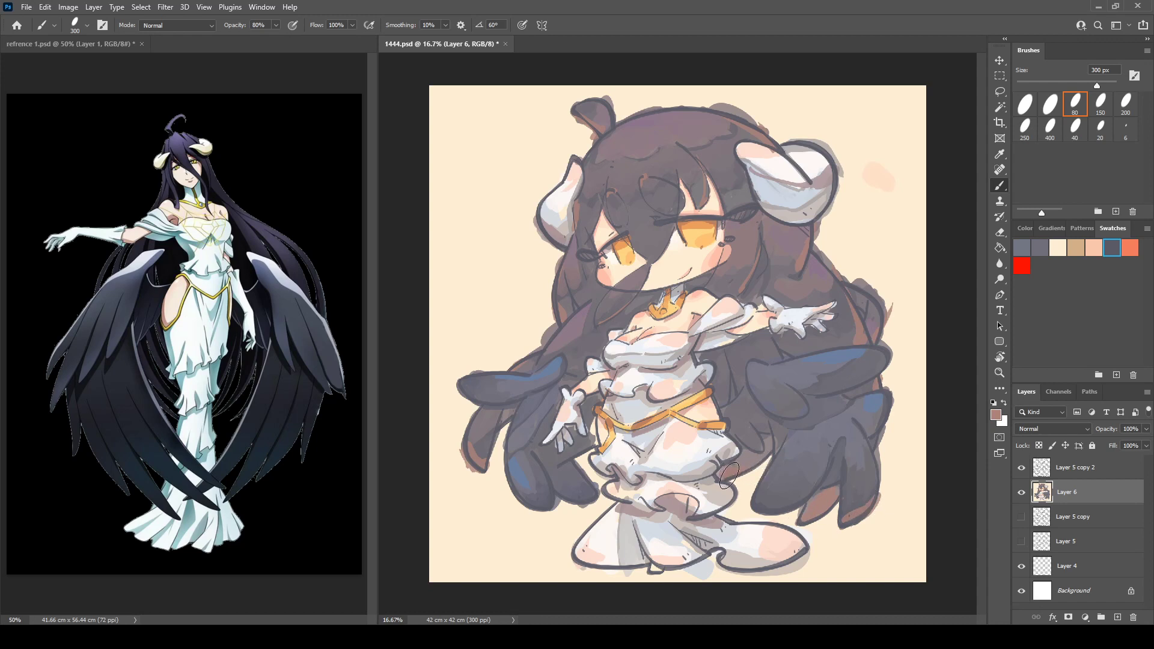
Step: Add a last reddish-brown accent to the smaller wing's tip and touch up the hair beside the neck with the sampled hair colour
mouse_move(536, 498)
left_mouse_down()
mouse_move(531, 511)
mouse_move(552, 504)
left_mouse_up()
left_click(607, 313, "alt")
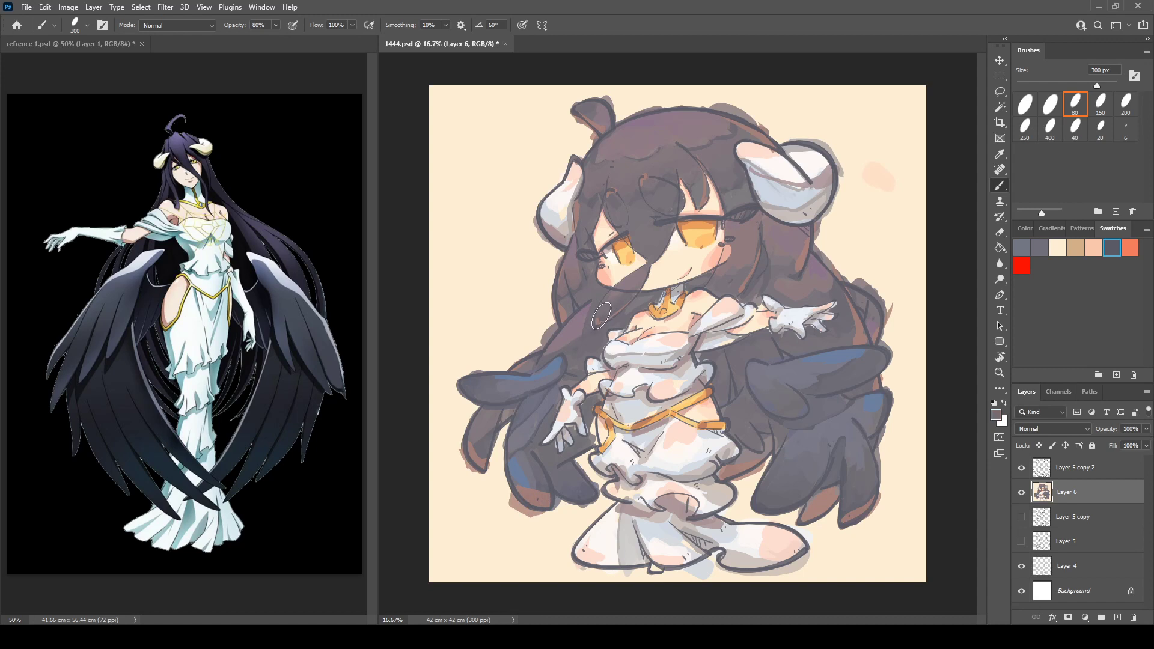
left_click_drag(595, 322, 616, 311)
Step: Choose muted golden-brown brush colours and dab highlights on the crown of the hair and along the upper edges of both wings
key("i")
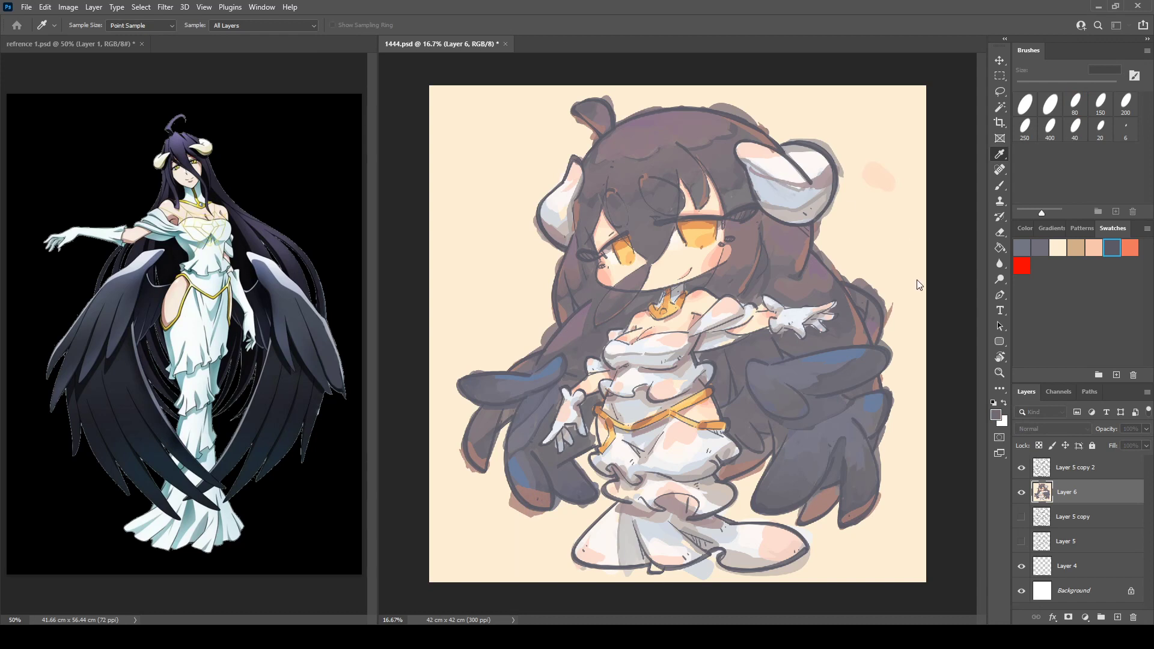
key("b")
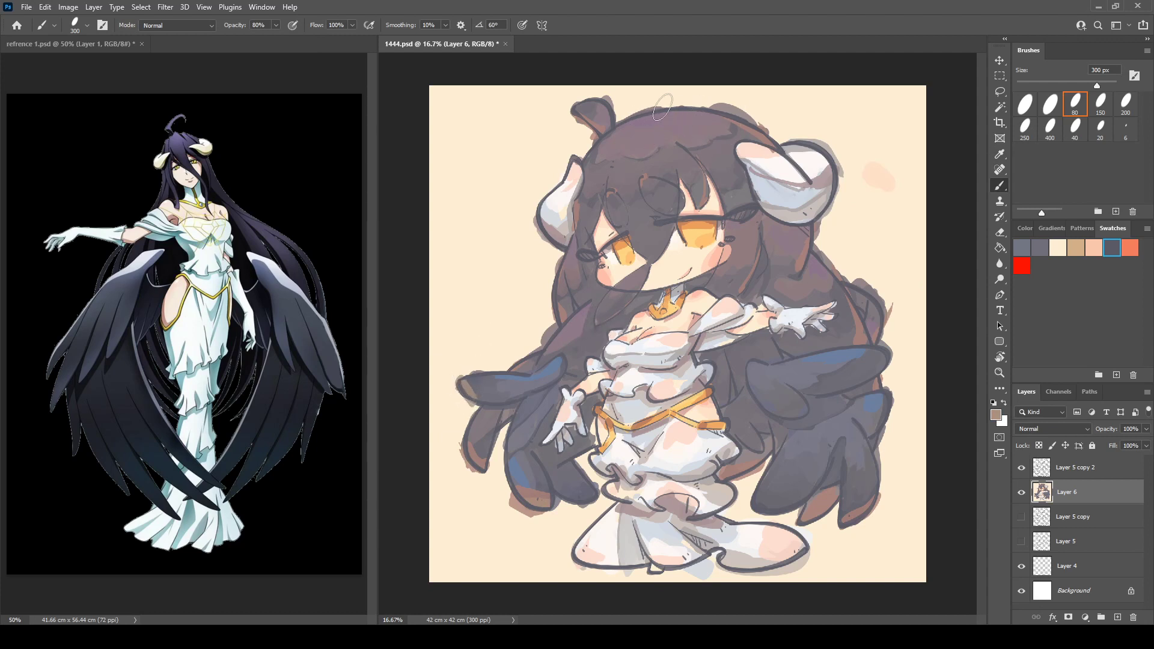
left_click_drag(661, 107, 700, 107)
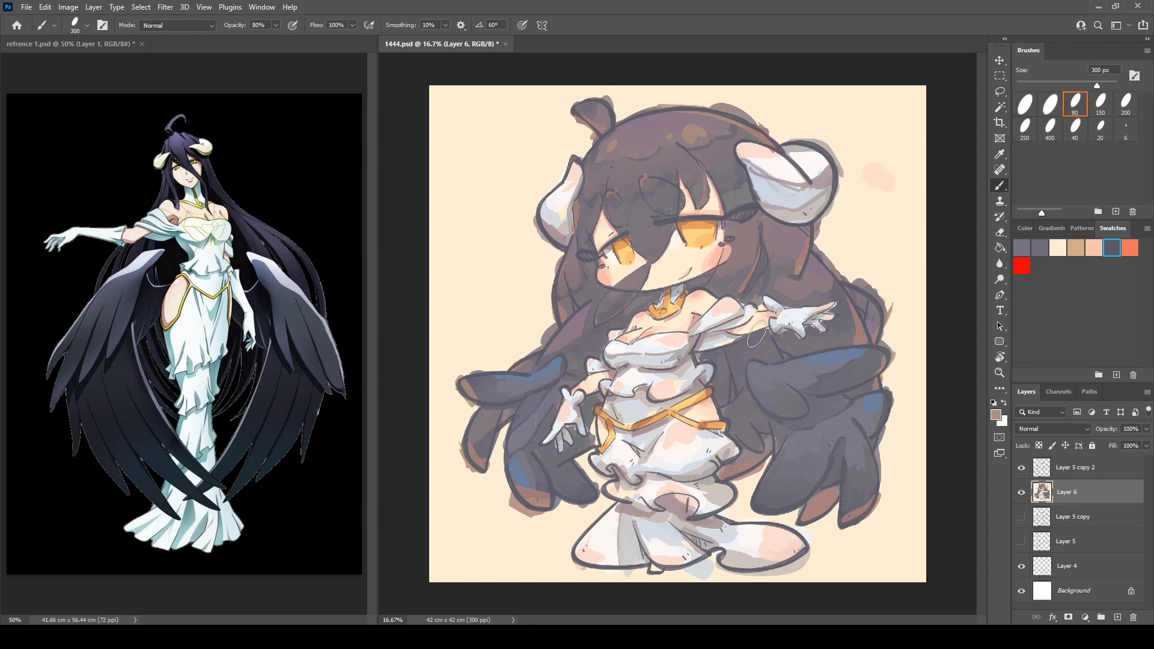
key("i")
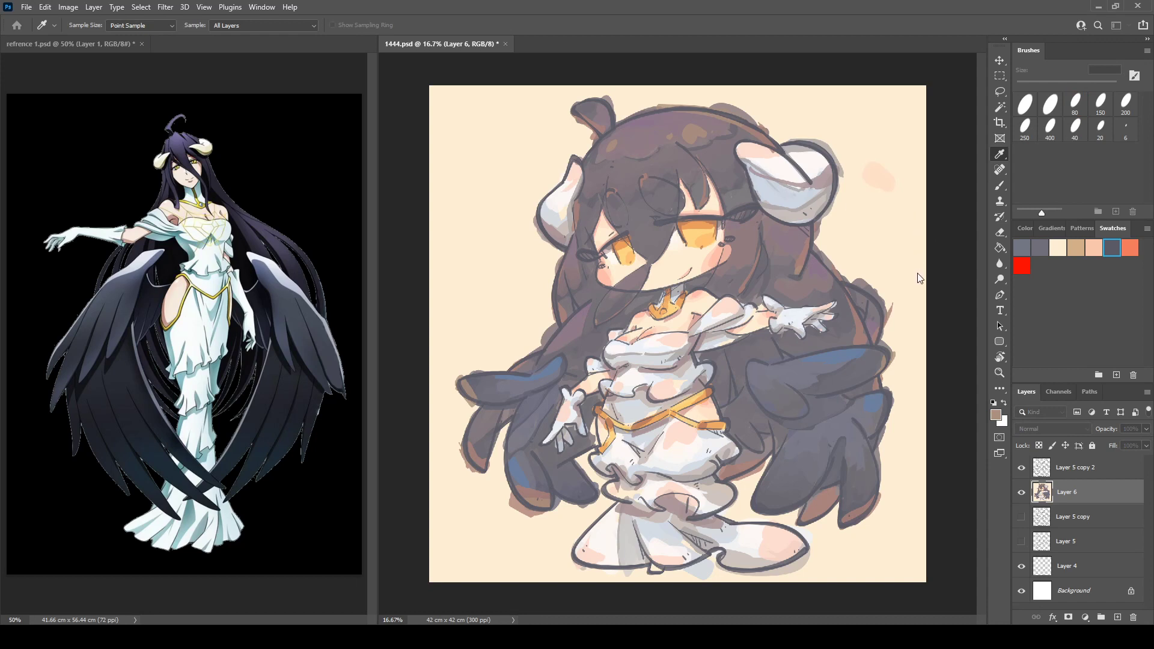
key("b")
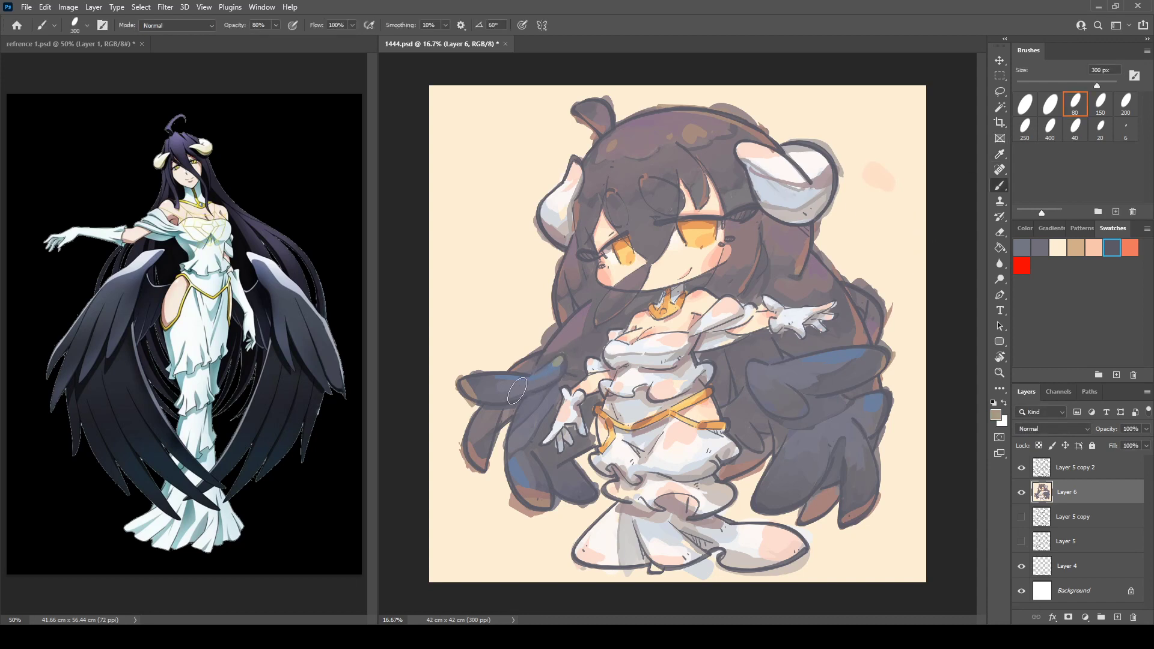
left_click_drag(795, 371, 840, 359)
Step: Mirror the canvas to check the drawing, flip it back and save the document
key("ctrl+shift+h")
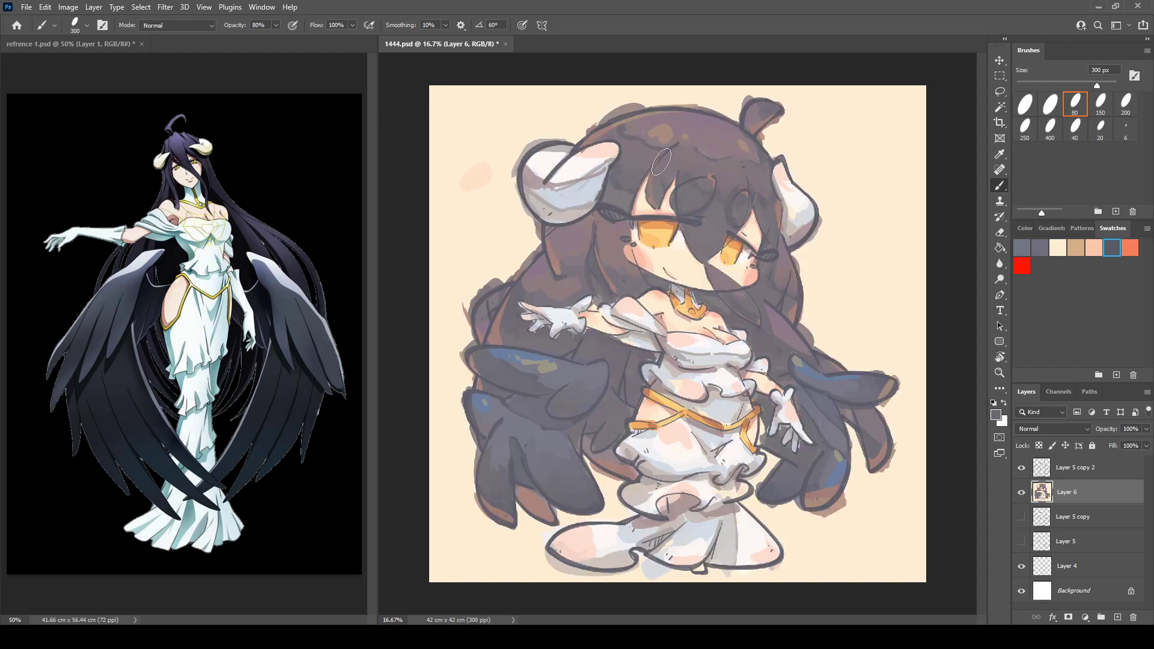
key("shift+h")
key("ctrl+s")
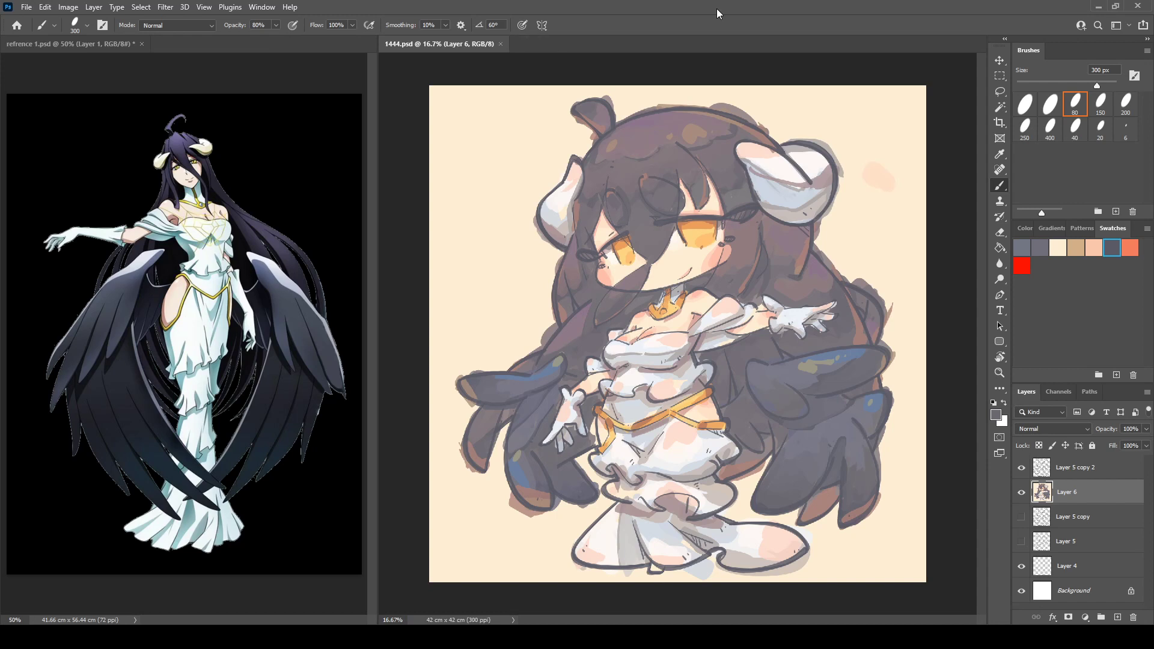
Step: Add a new layer above Layer 6 and undo the last horizontal flip of the reference image
left_click(1117, 618)
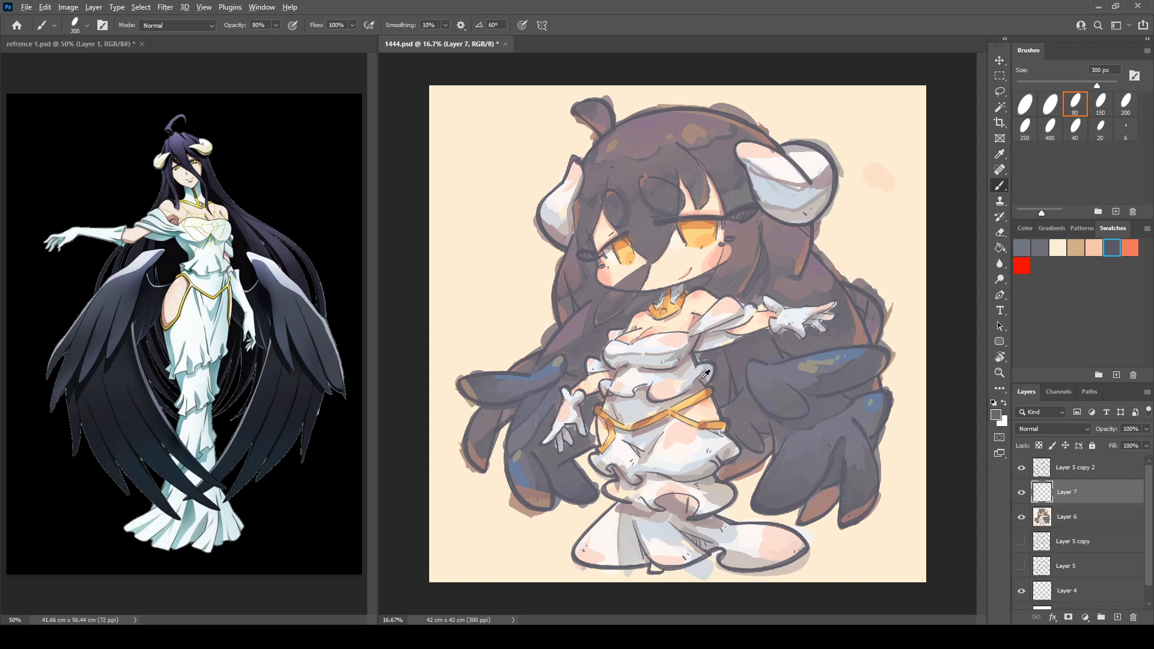
left_click(290, 385)
key("ctrl+z")
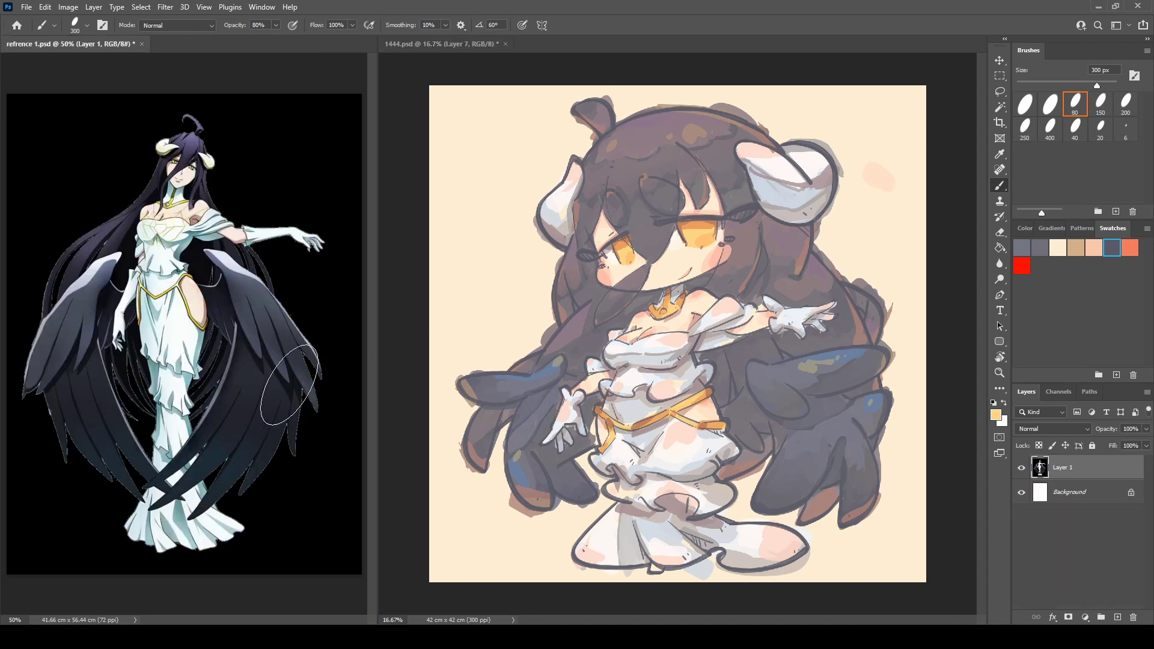
Step: Paint the golden web-like ornament from the necklace across the chest to the waist on Layer 7, using sampled gold tones, and save
left_click(641, 319)
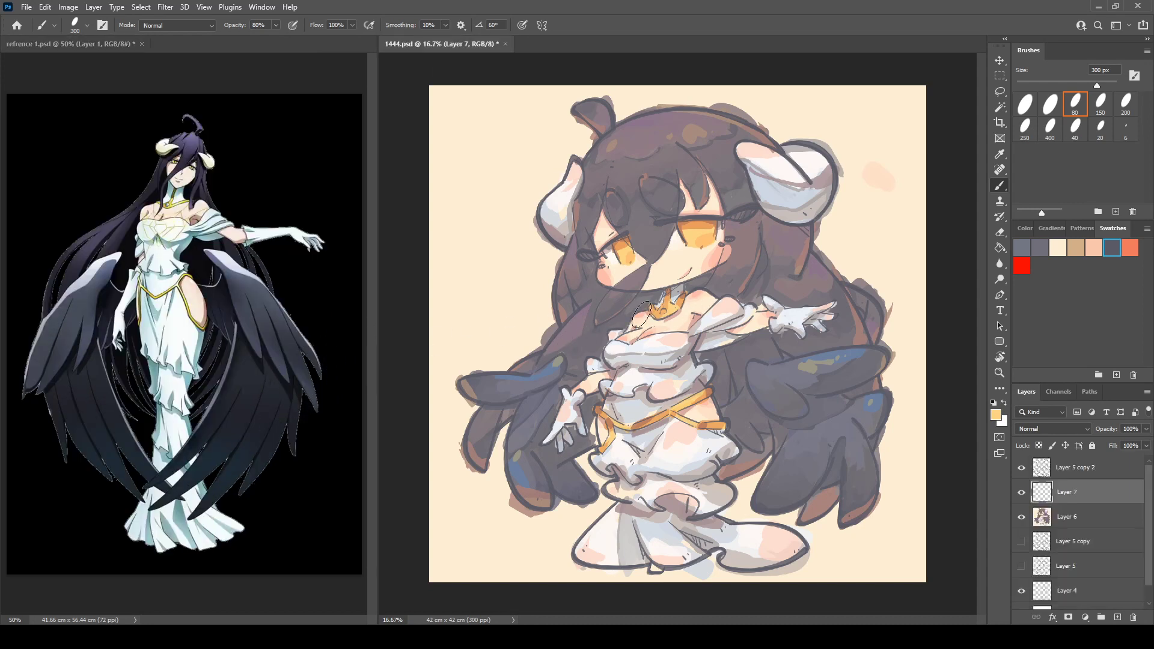
mouse_move(638, 329)
left_mouse_down()
mouse_move(673, 325)
mouse_move(640, 328)
left_mouse_up()
left_click(666, 301, "alt")
mouse_move(701, 298)
left_mouse_down()
mouse_move(666, 332)
mouse_move(630, 333)
mouse_move(661, 318)
mouse_move(622, 346)
mouse_move(652, 345)
mouse_move(625, 360)
mouse_move(646, 356)
mouse_move(638, 361)
mouse_move(625, 356)
mouse_move(676, 328)
mouse_move(666, 339)
mouse_move(663, 324)
mouse_move(653, 366)
left_mouse_up()
mouse_move(675, 323)
left_mouse_down()
mouse_move(680, 349)
mouse_move(618, 359)
mouse_move(626, 332)
mouse_move(618, 374)
mouse_move(670, 358)
mouse_move(633, 380)
left_mouse_up()
left_click(668, 321, "alt")
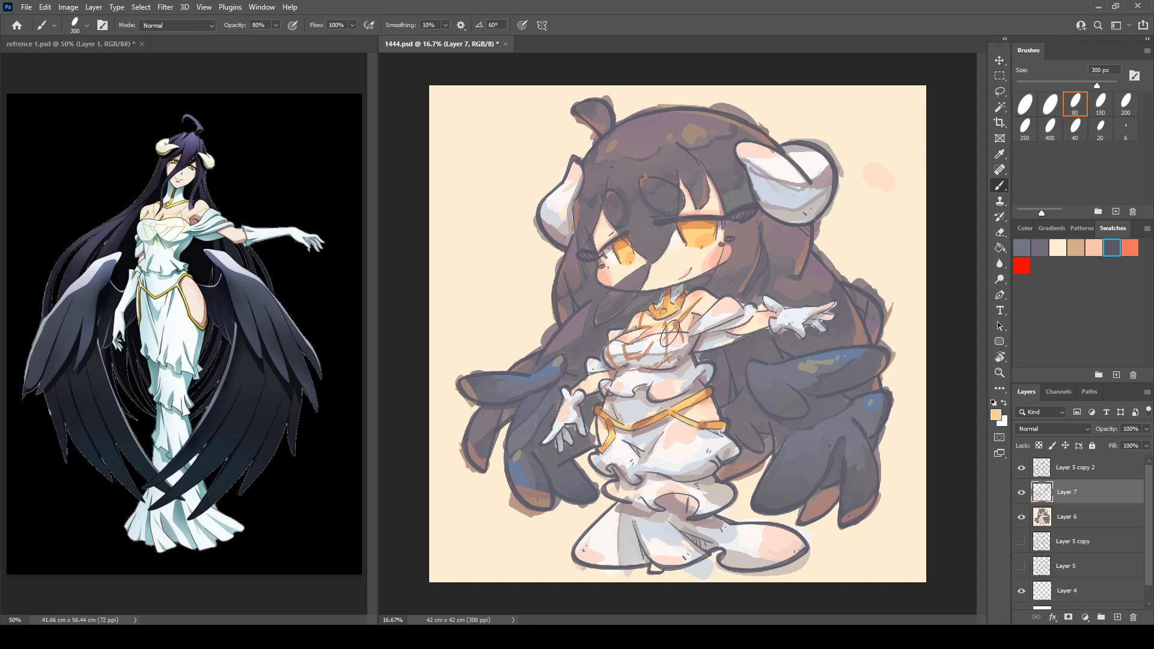
mouse_move(671, 332)
left_mouse_down()
mouse_move(688, 315)
mouse_move(668, 332)
mouse_move(680, 339)
mouse_move(667, 321)
mouse_move(637, 361)
mouse_move(629, 344)
mouse_move(613, 345)
mouse_move(620, 374)
mouse_move(664, 365)
mouse_move(629, 382)
mouse_move(683, 382)
left_mouse_up()
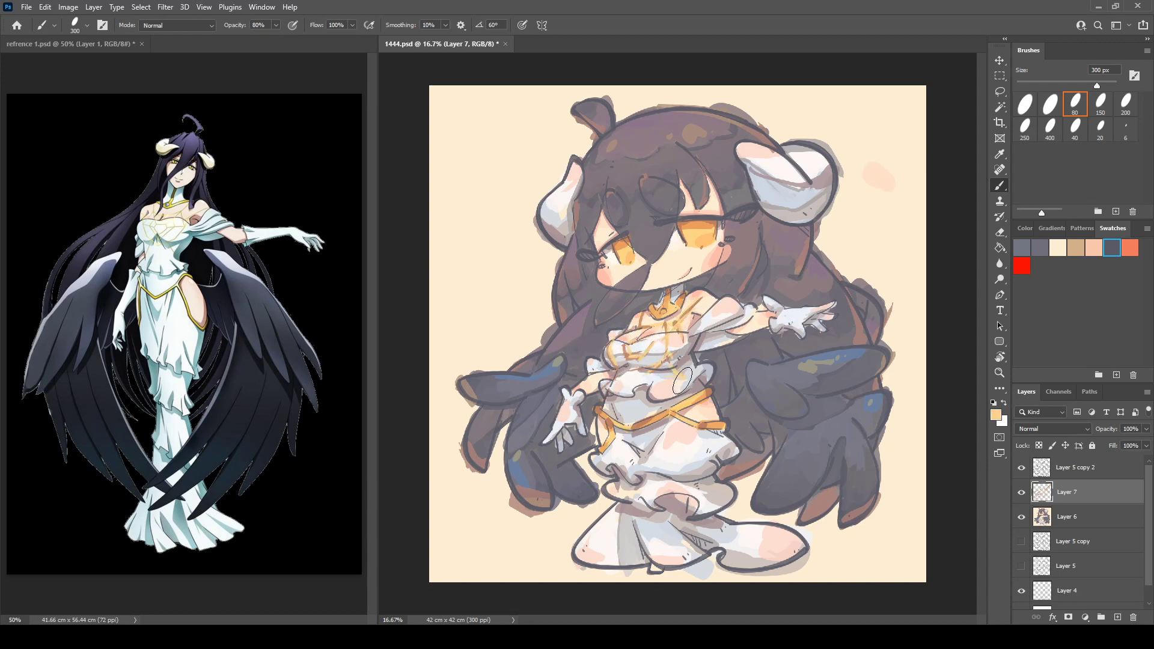
key("ctrl+s")
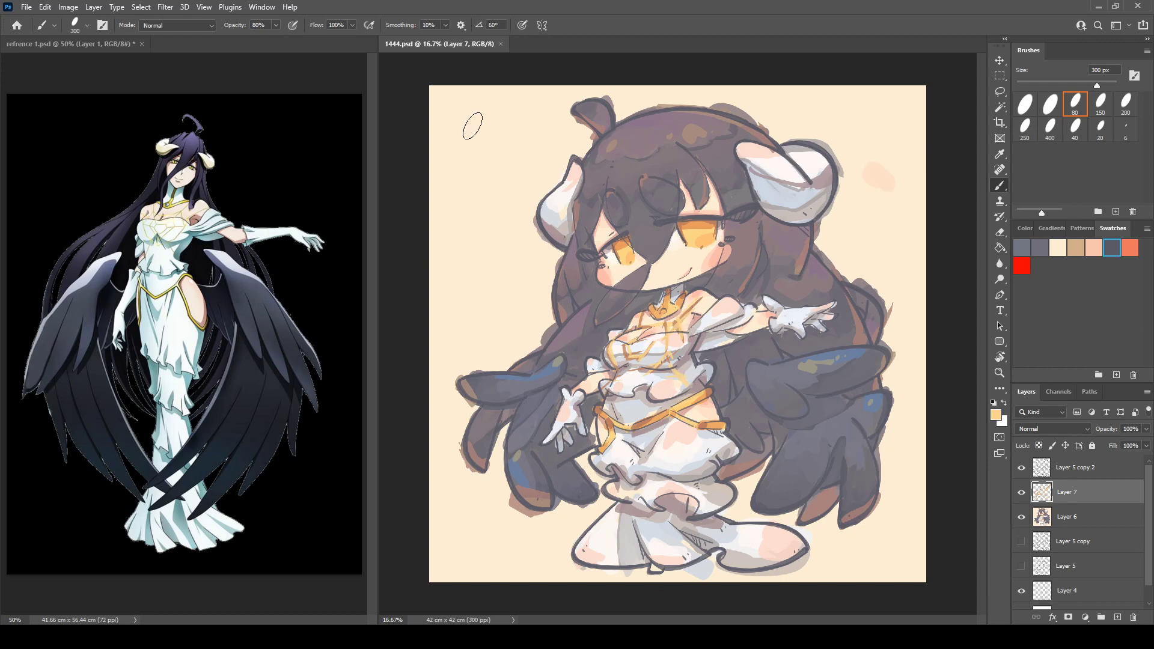